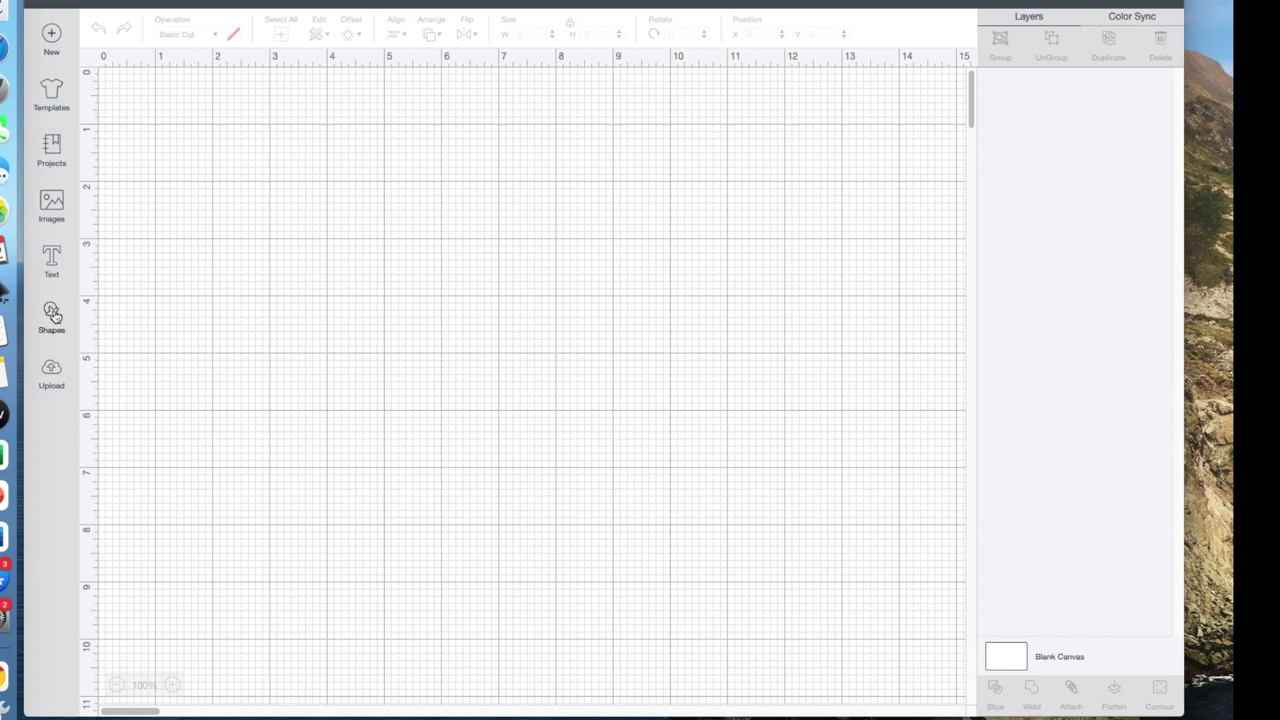
Add a square about 14.5 inches wide at the canvas's upper-left corner and colour it dark blue
{"action": "left_click", "coordinate": [54, 314]}
{"action": "left_click", "coordinate": [116, 207]}
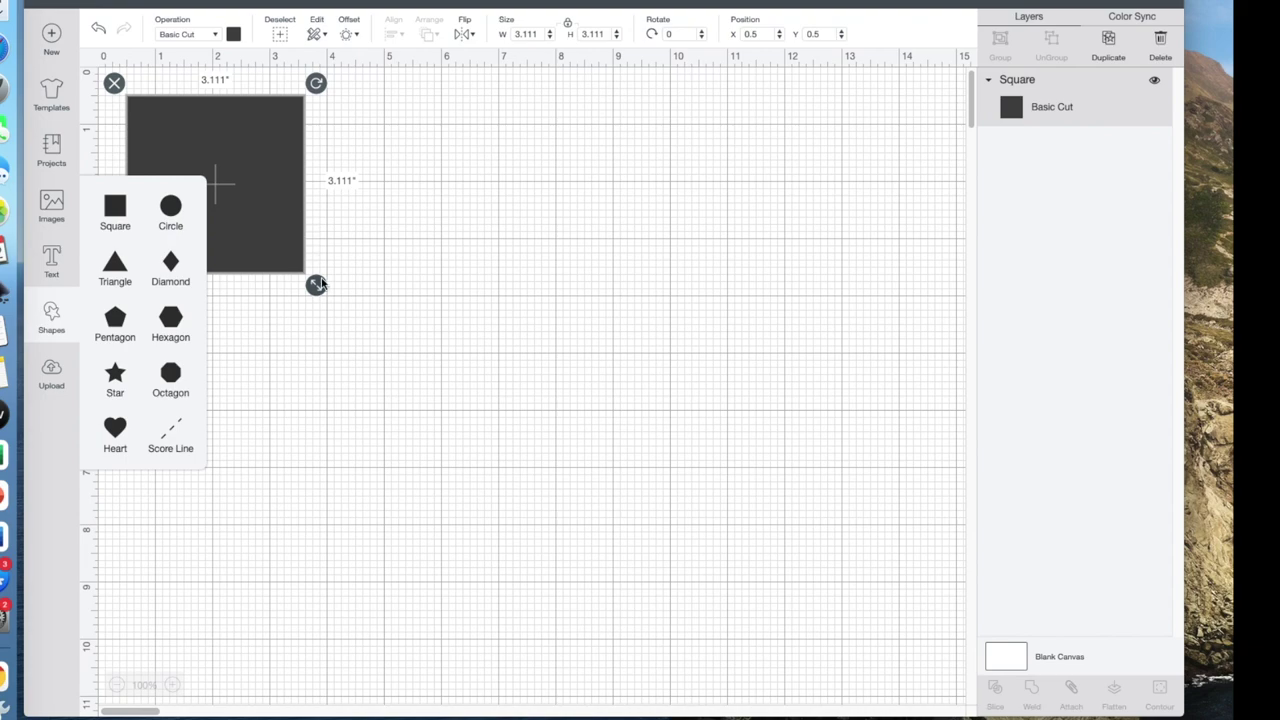
{"action": "left_click_drag", "start_coordinate": [316, 284], "coordinate": [960, 689]}
{"action": "left_click_drag", "start_coordinate": [665, 563], "coordinate": [663, 557]}
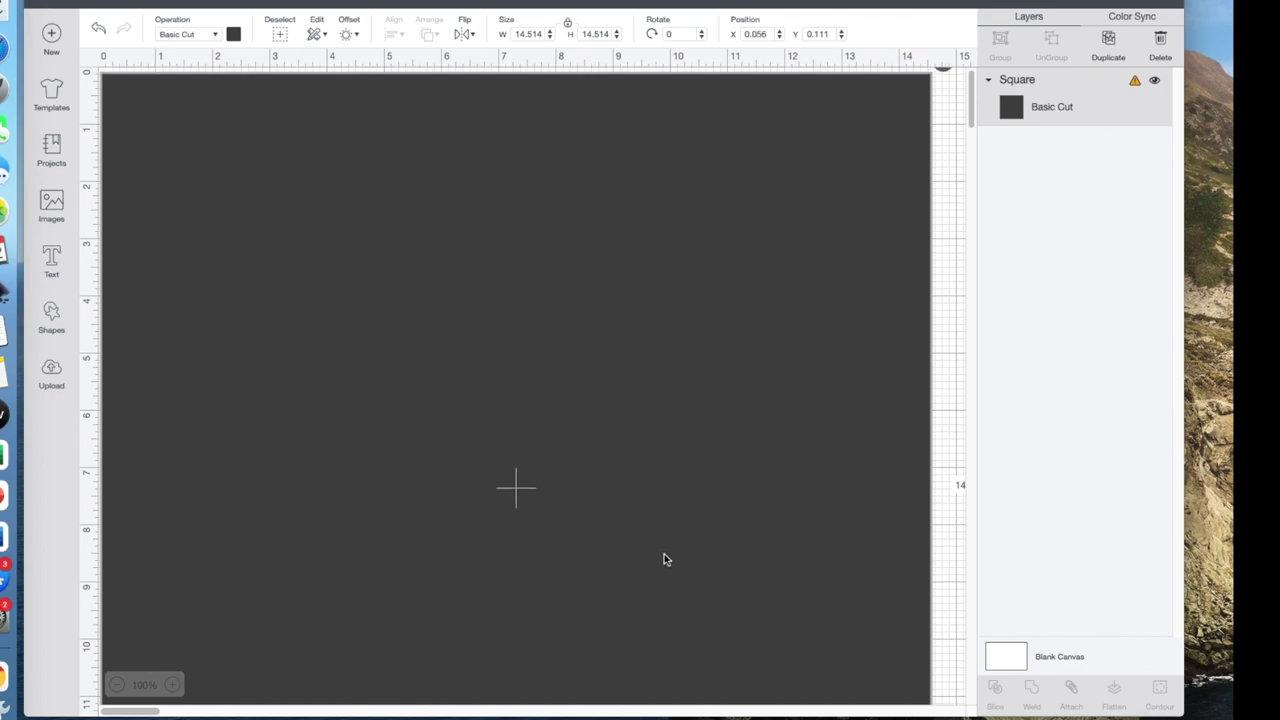
{"action": "left_click", "coordinate": [233, 34]}
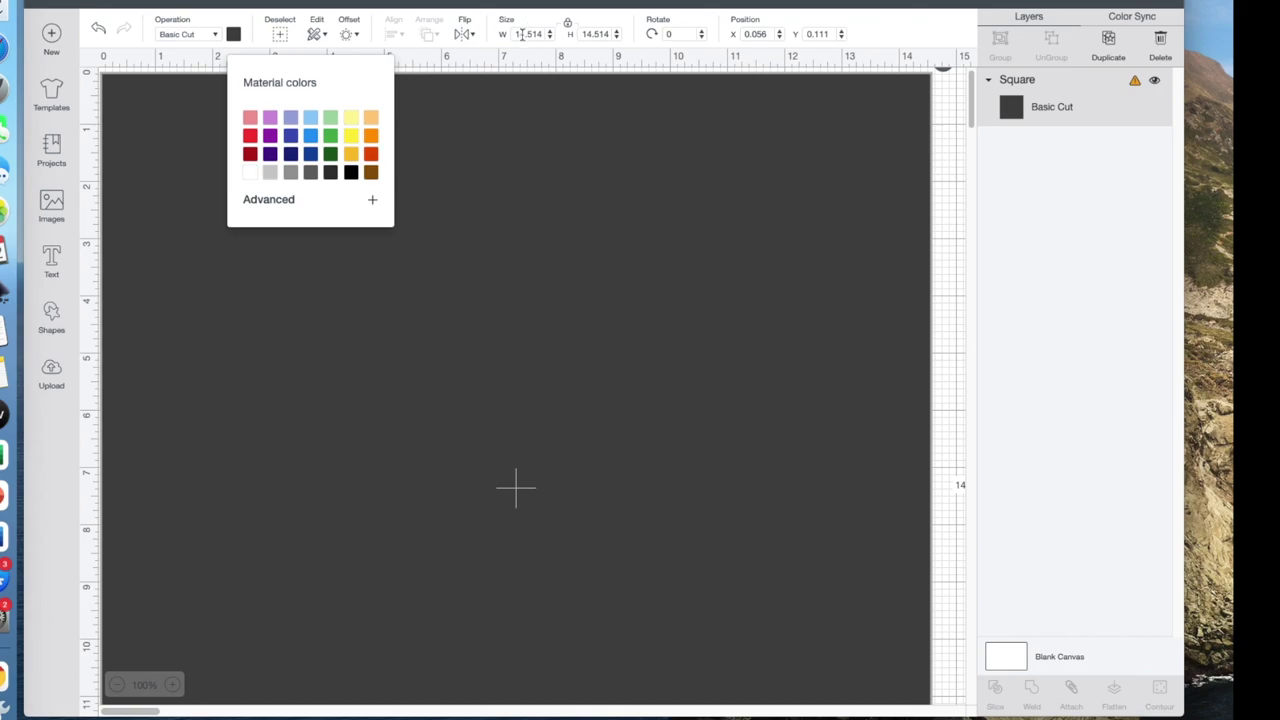
{"action": "left_click", "coordinate": [312, 154]}
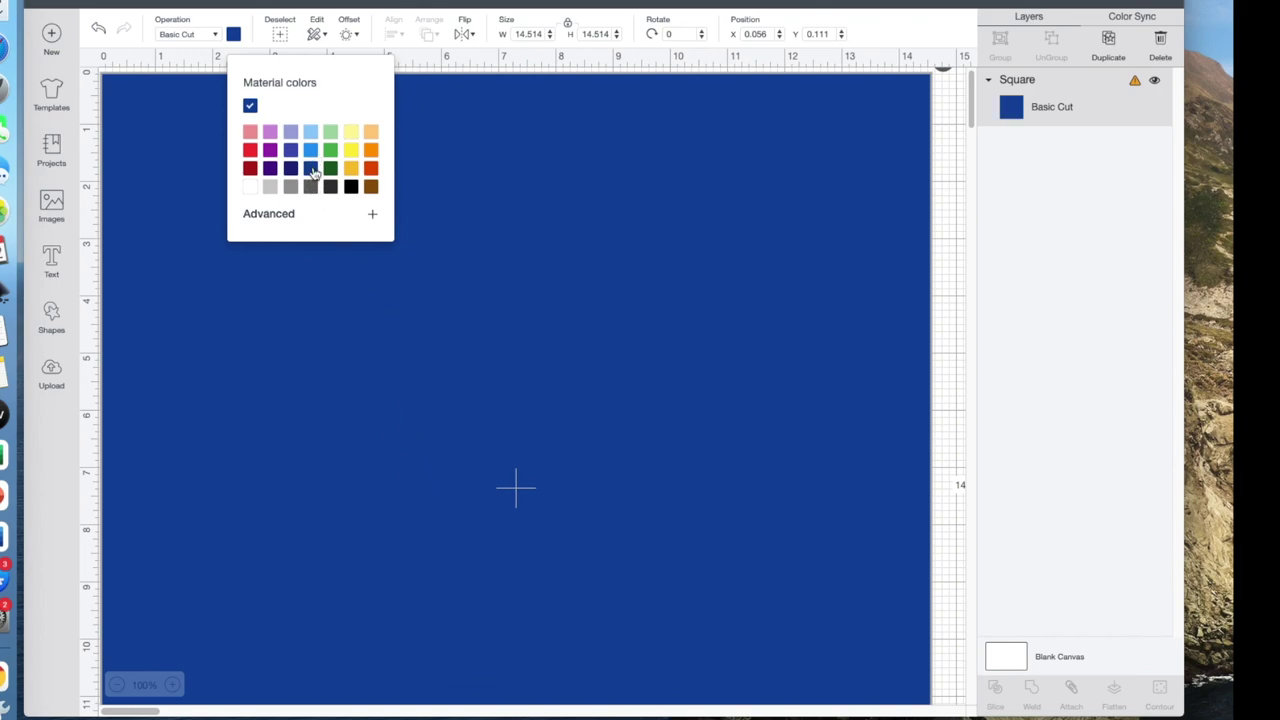
Add the text MAKING and set its font to the system font Hobo Std
{"action": "left_click", "coordinate": [53, 262]}
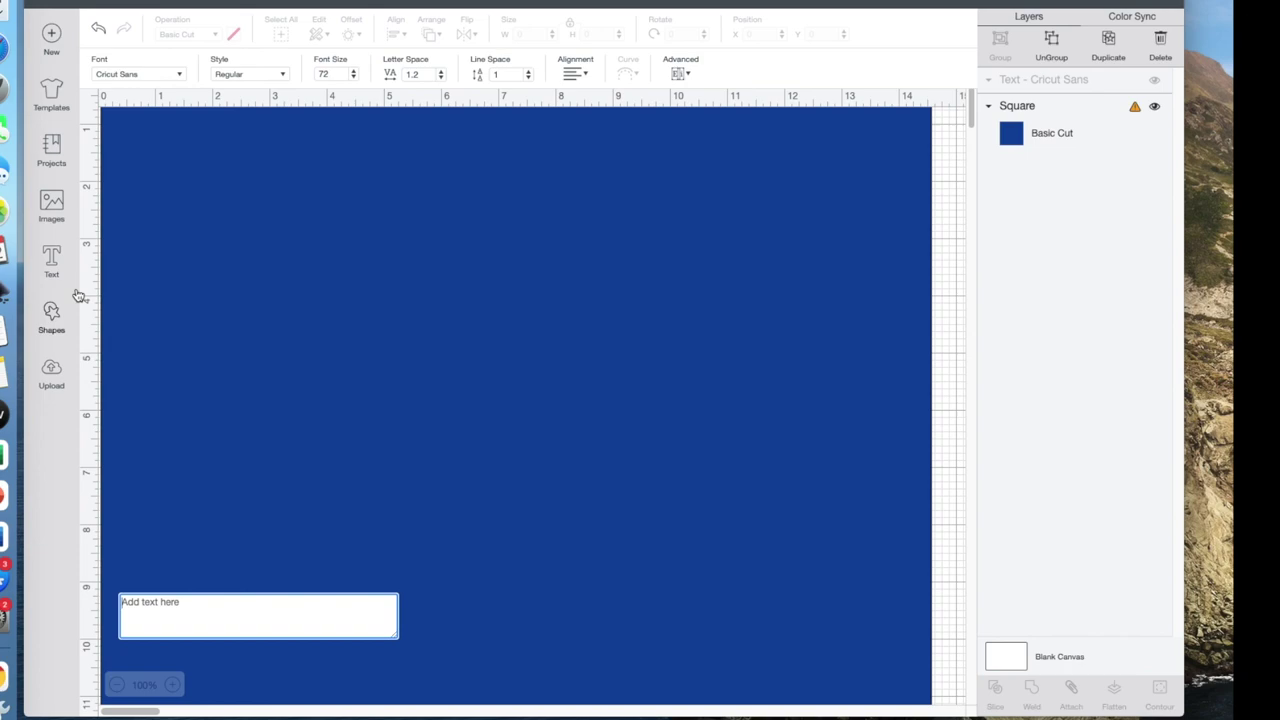
{"action": "type", "text": "MAKING"}
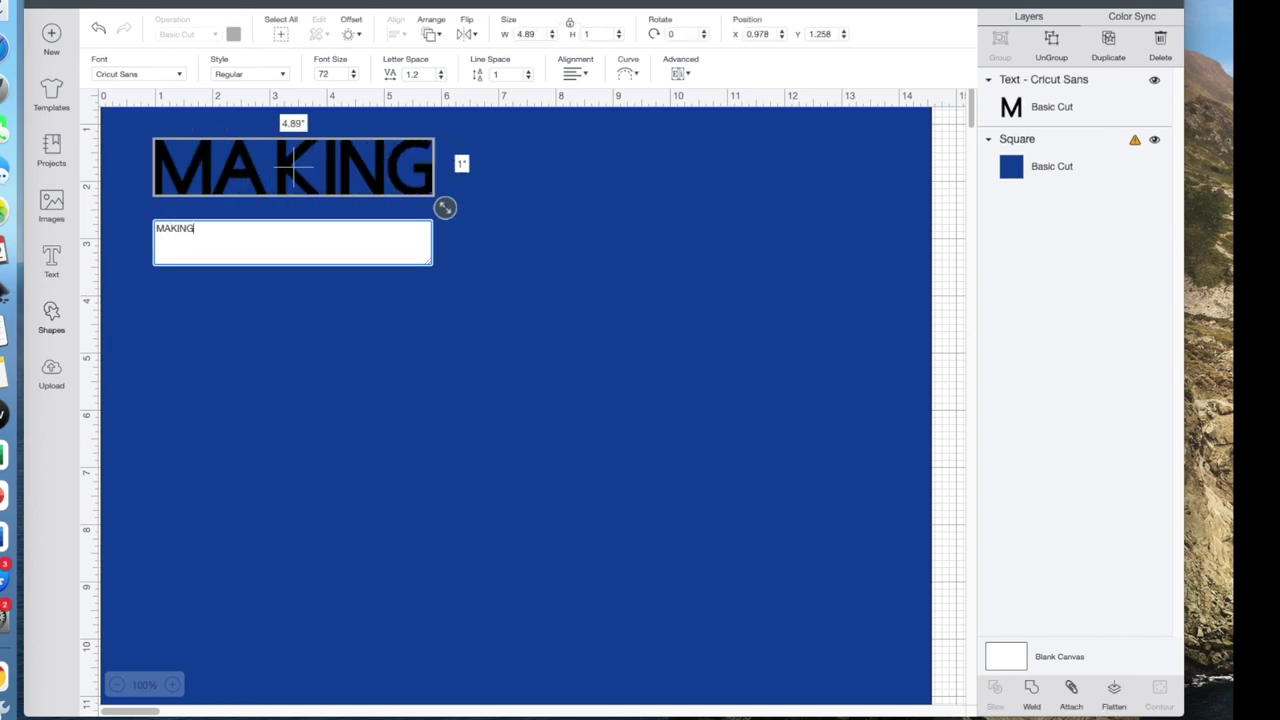
{"action": "left_click", "coordinate": [180, 77]}
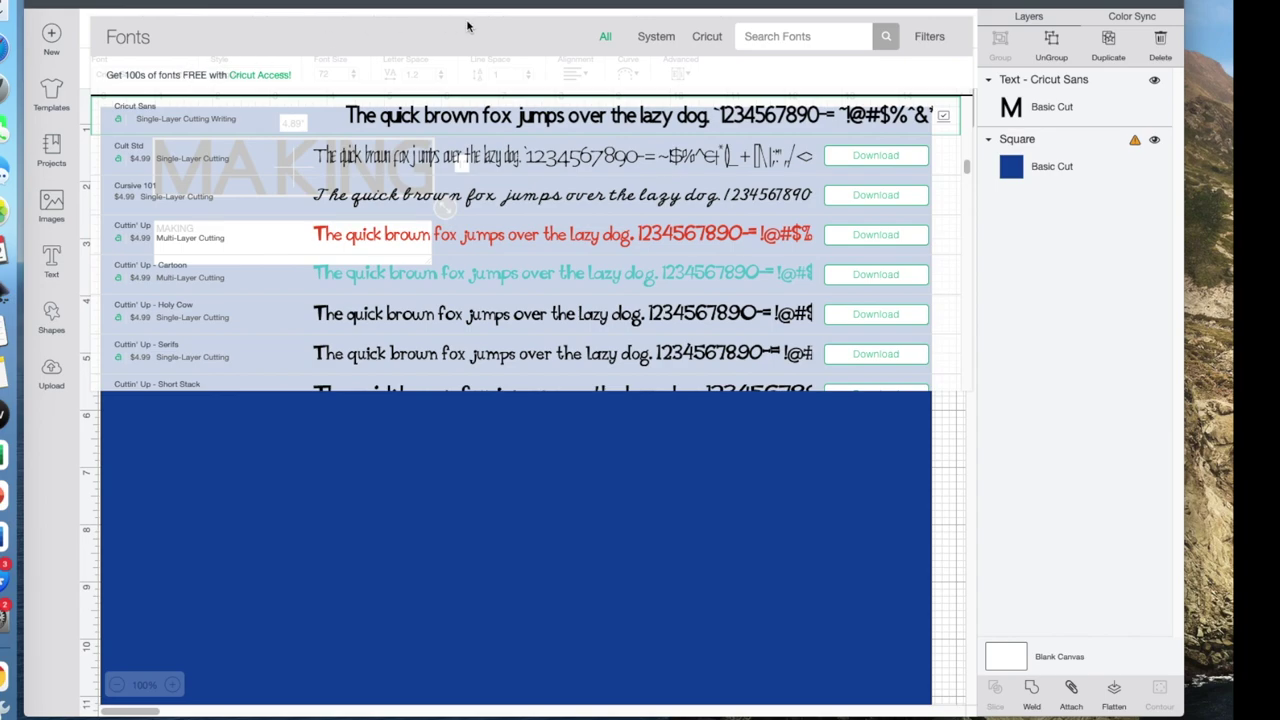
{"action": "left_click", "coordinate": [656, 38]}
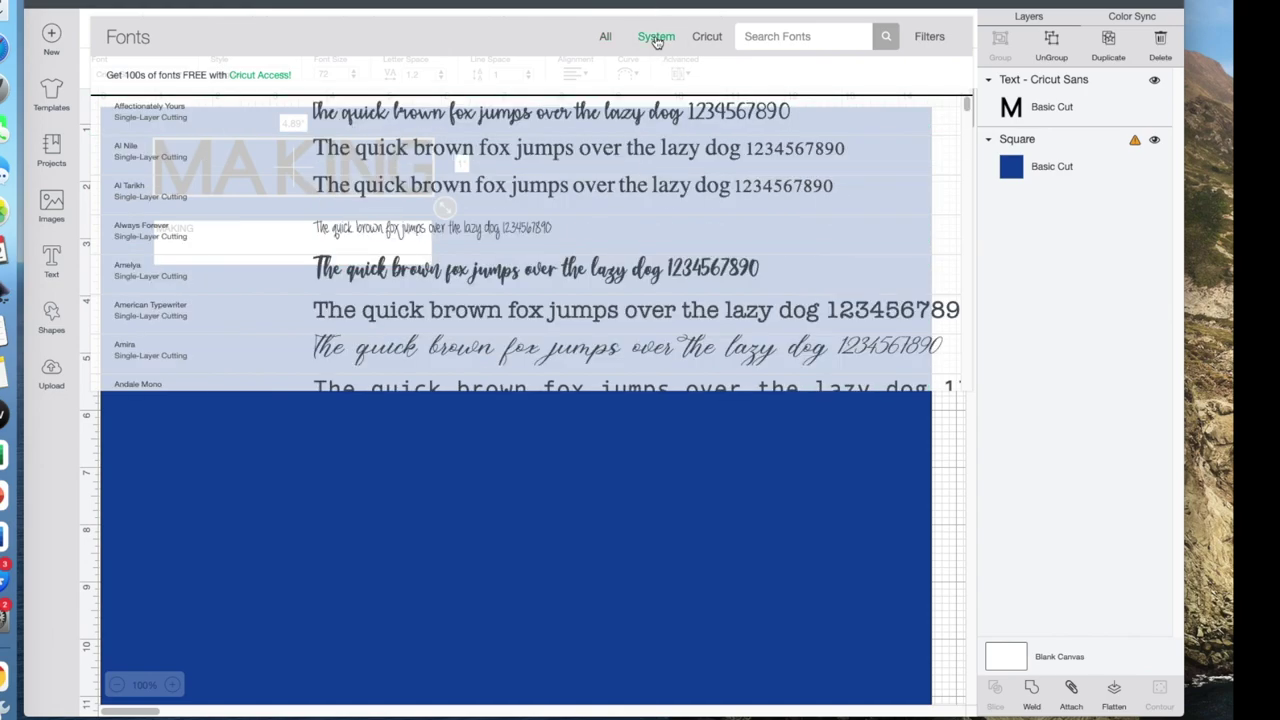
{"action": "scroll", "coordinate": [623, 157], "scroll_direction": "down", "scroll_amount": 10}
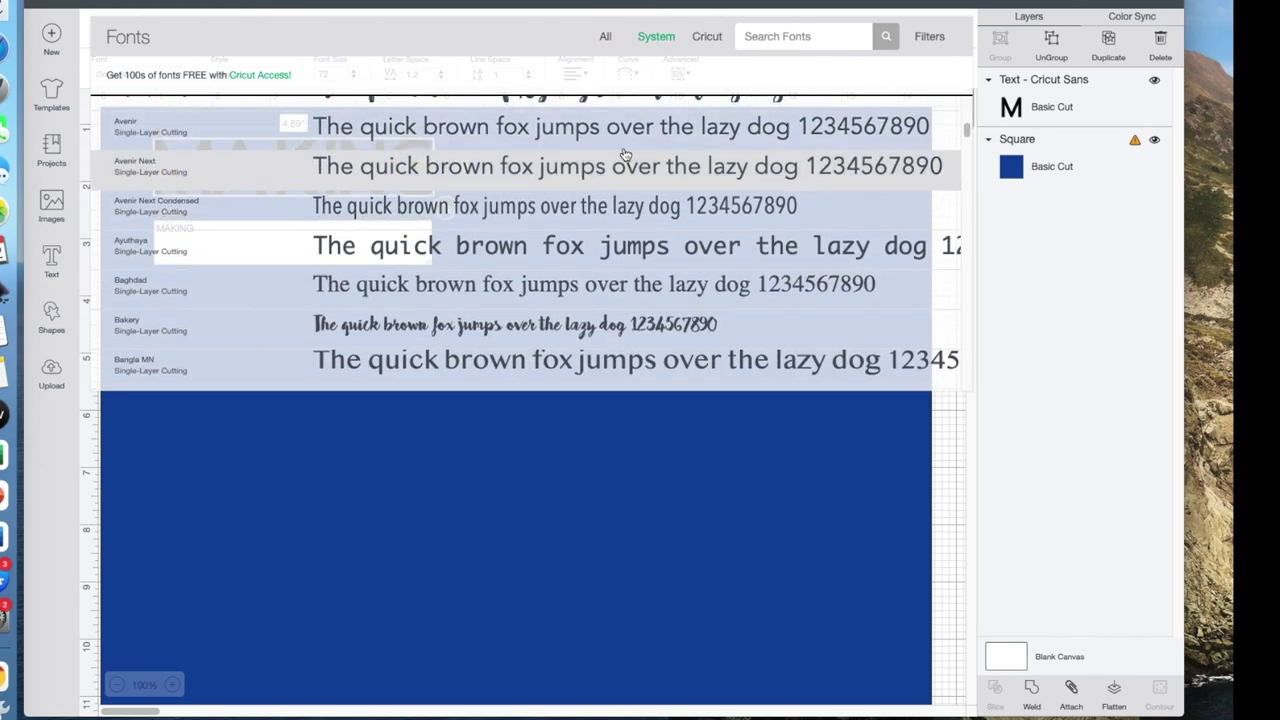
{"action": "left_click", "coordinate": [757, 35]}
{"action": "type", "text": "HOBO"}
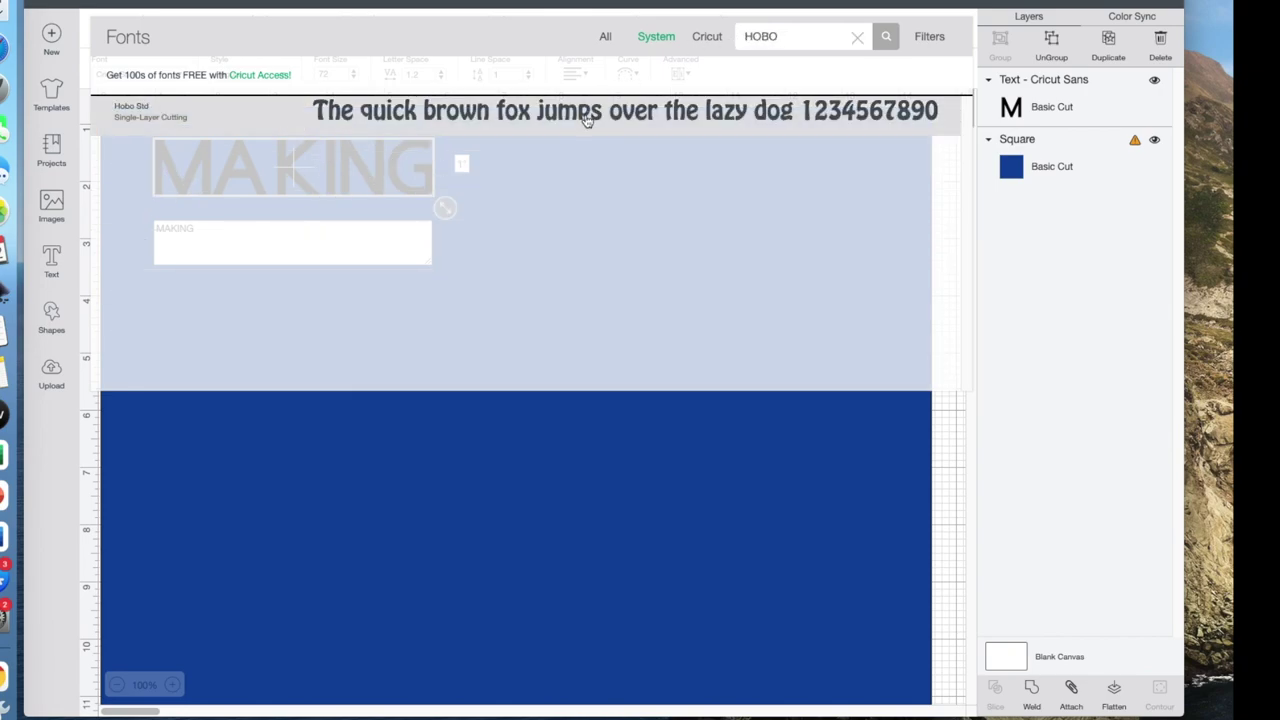
{"action": "left_click", "coordinate": [587, 120]}
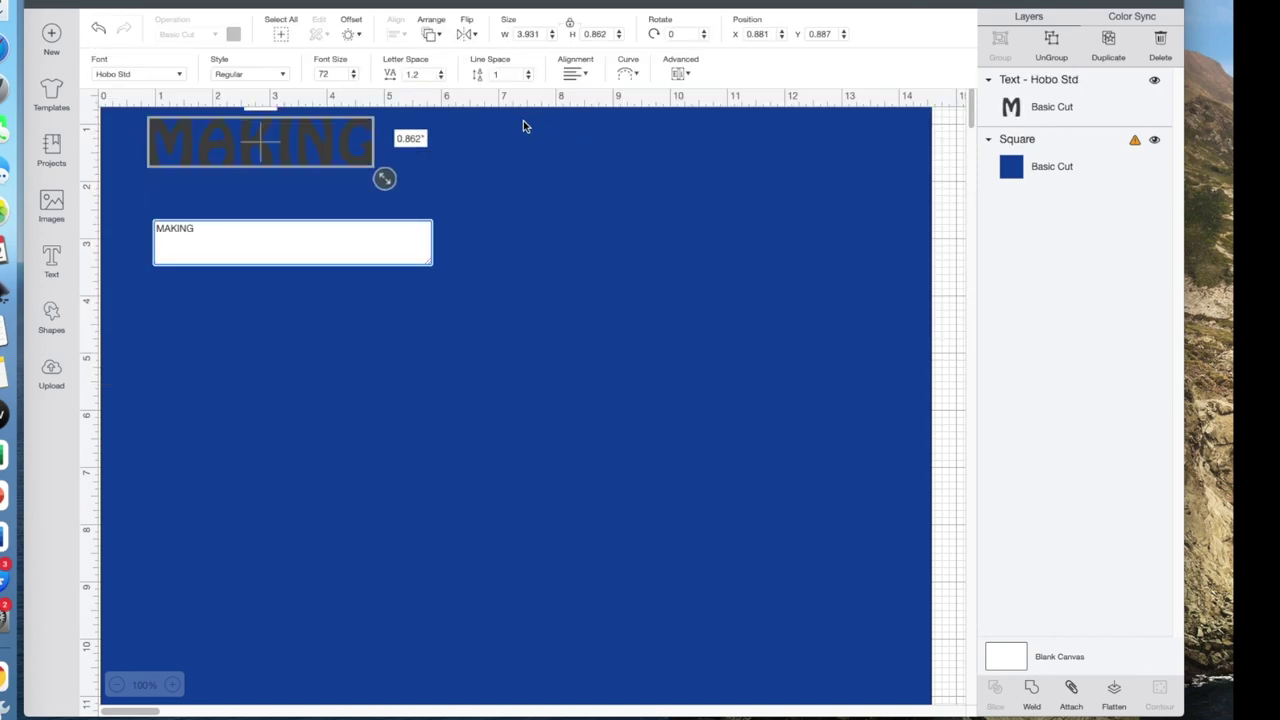
Change the MAKING text's material colour to white
{"action": "left_click", "coordinate": [324, 143]}
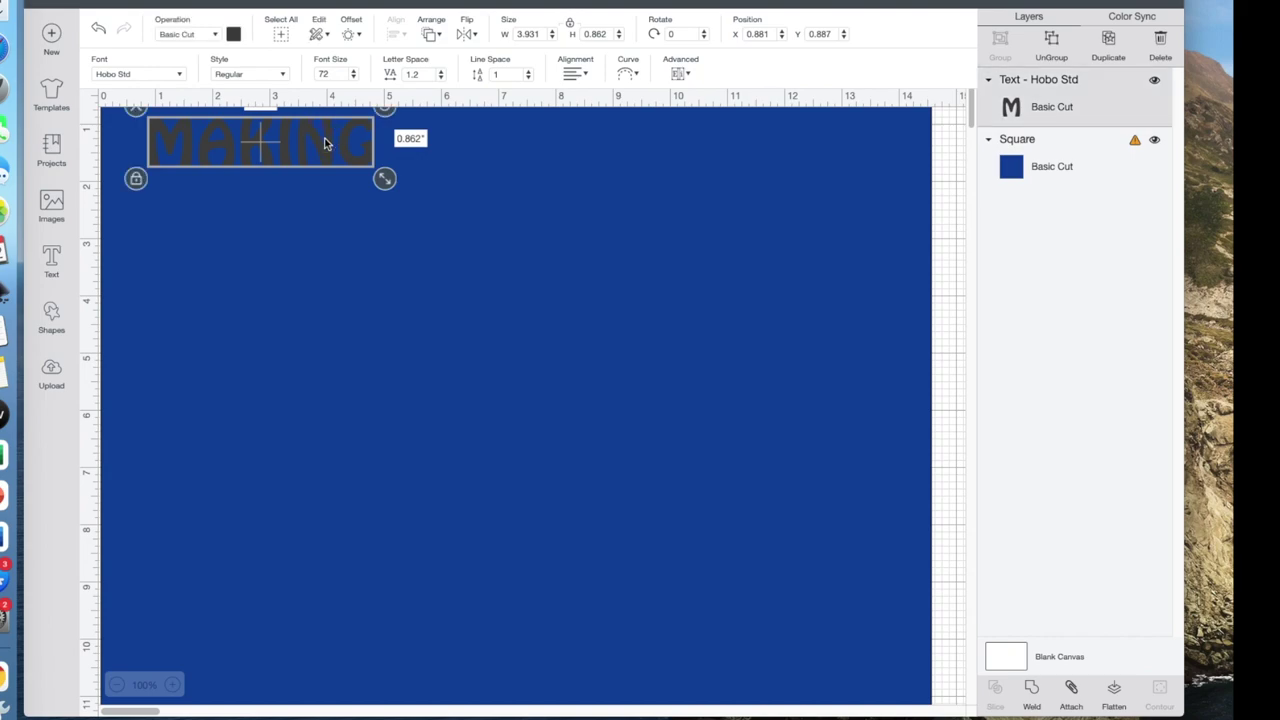
{"action": "left_click", "coordinate": [234, 36]}
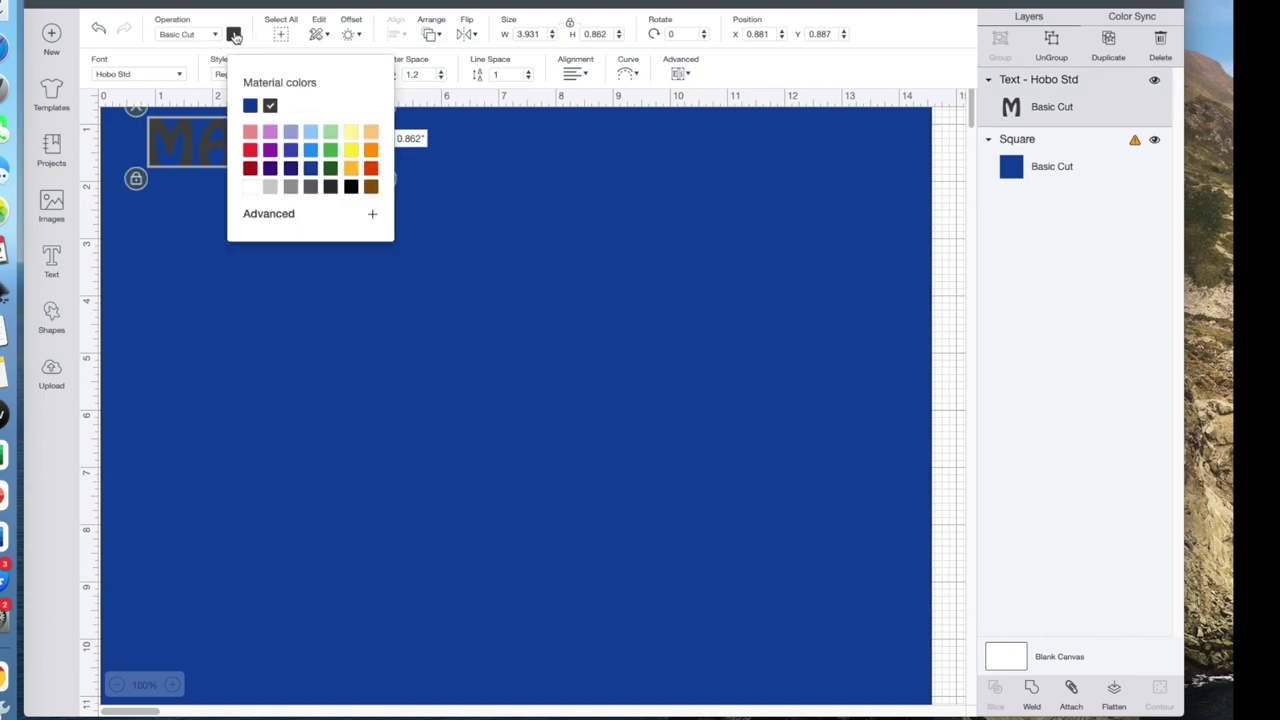
{"action": "left_click", "coordinate": [252, 186]}
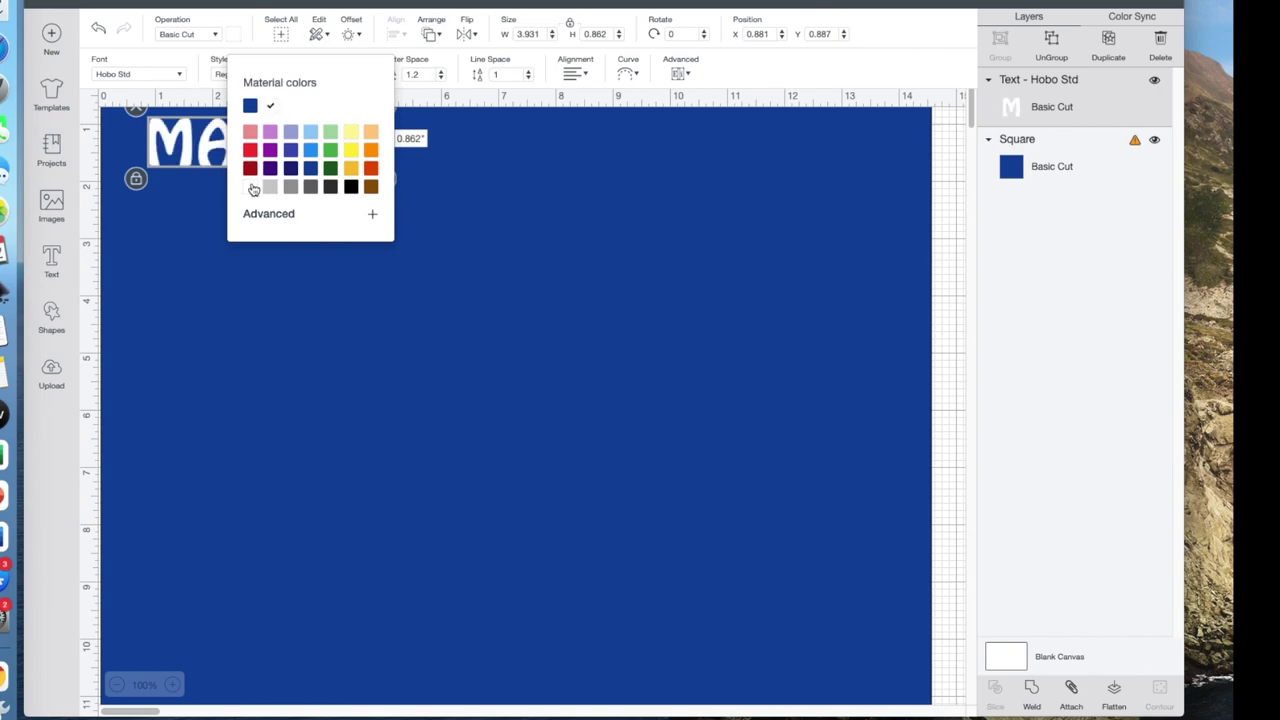
{"action": "left_click", "coordinate": [479, 445]}
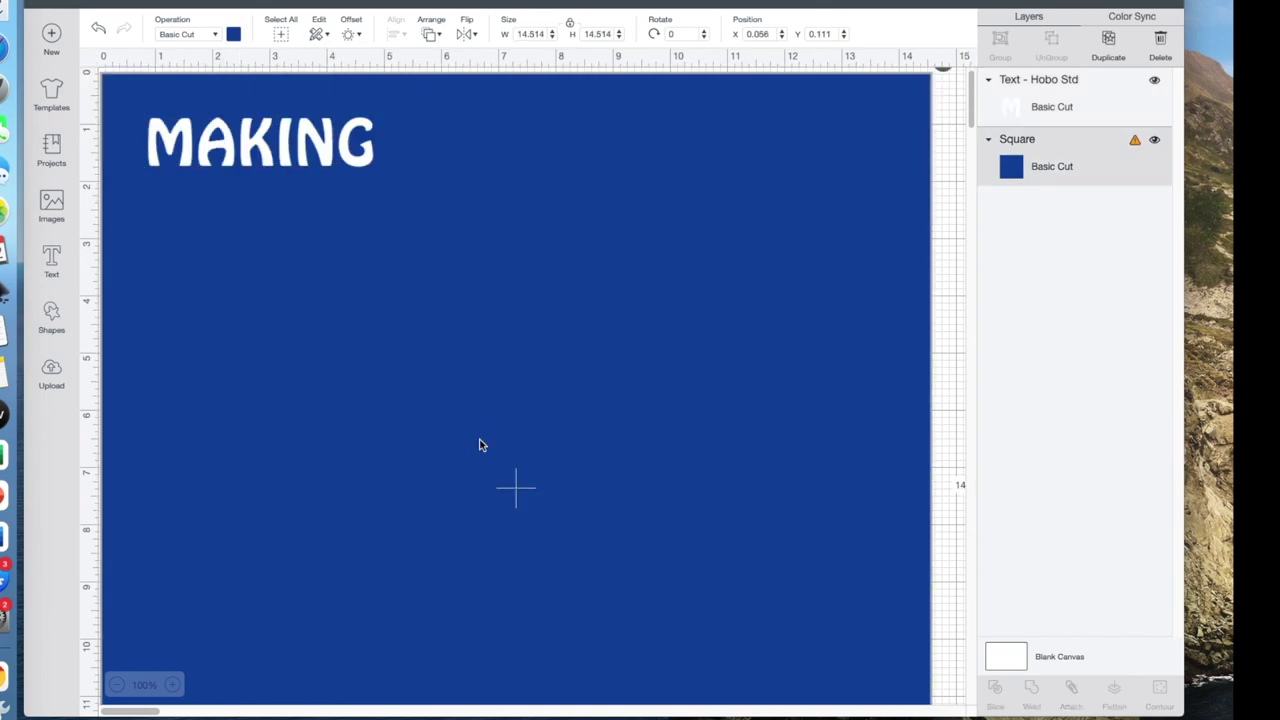
Enlarge the MAKING text to about 9.9 inches wide and move it to the upper middle of the blue square
{"action": "left_click", "coordinate": [243, 148]}
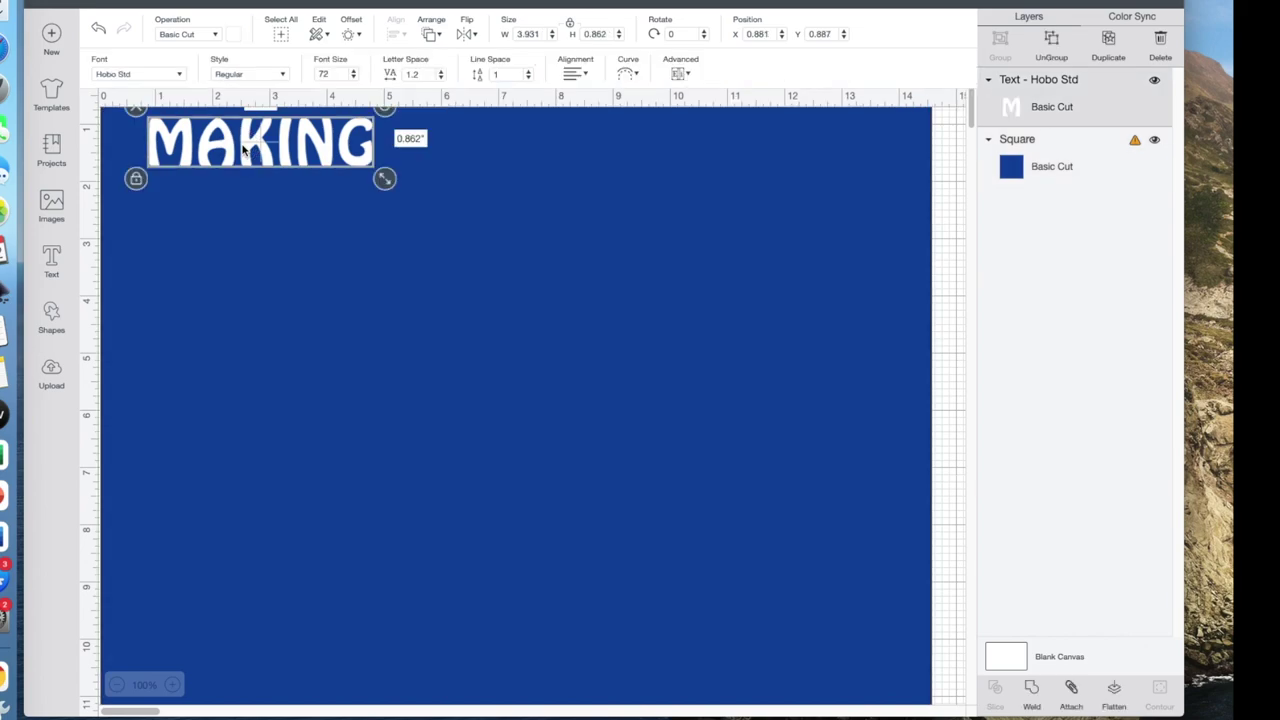
{"action": "left_click_drag", "start_coordinate": [385, 178], "coordinate": [469, 265]}
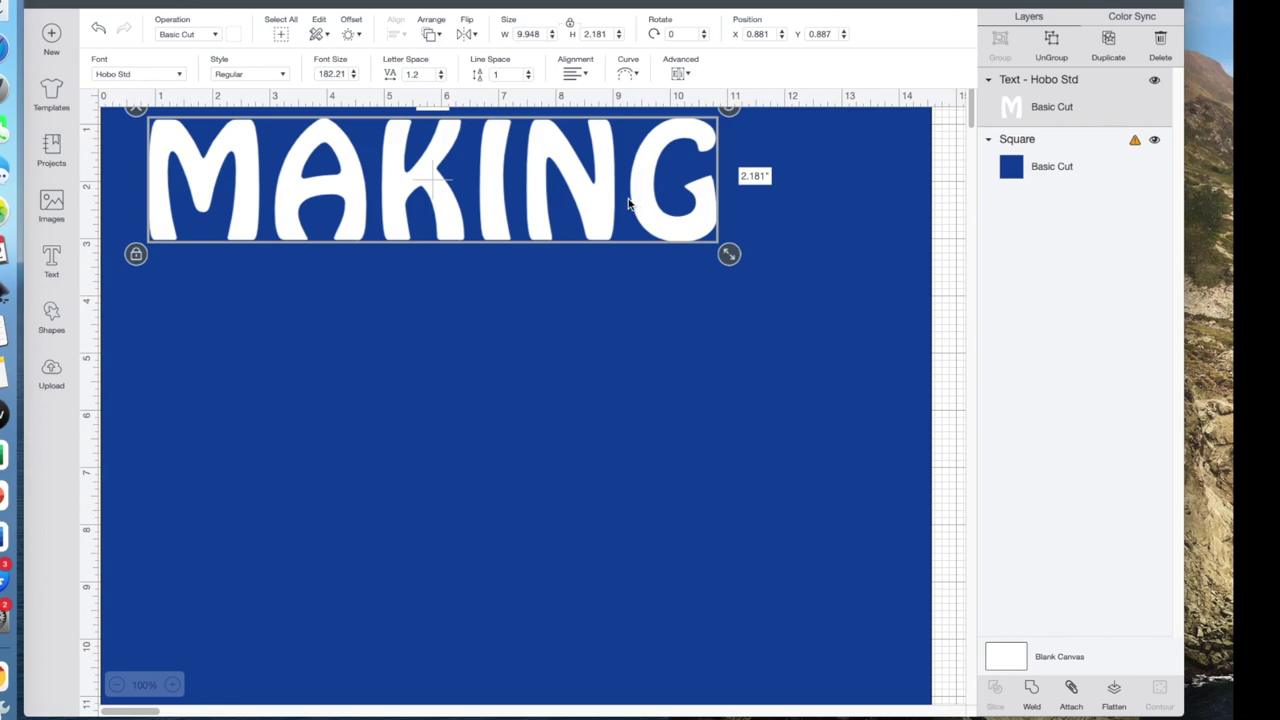
{"action": "left_click_drag", "start_coordinate": [594, 214], "coordinate": [643, 265]}
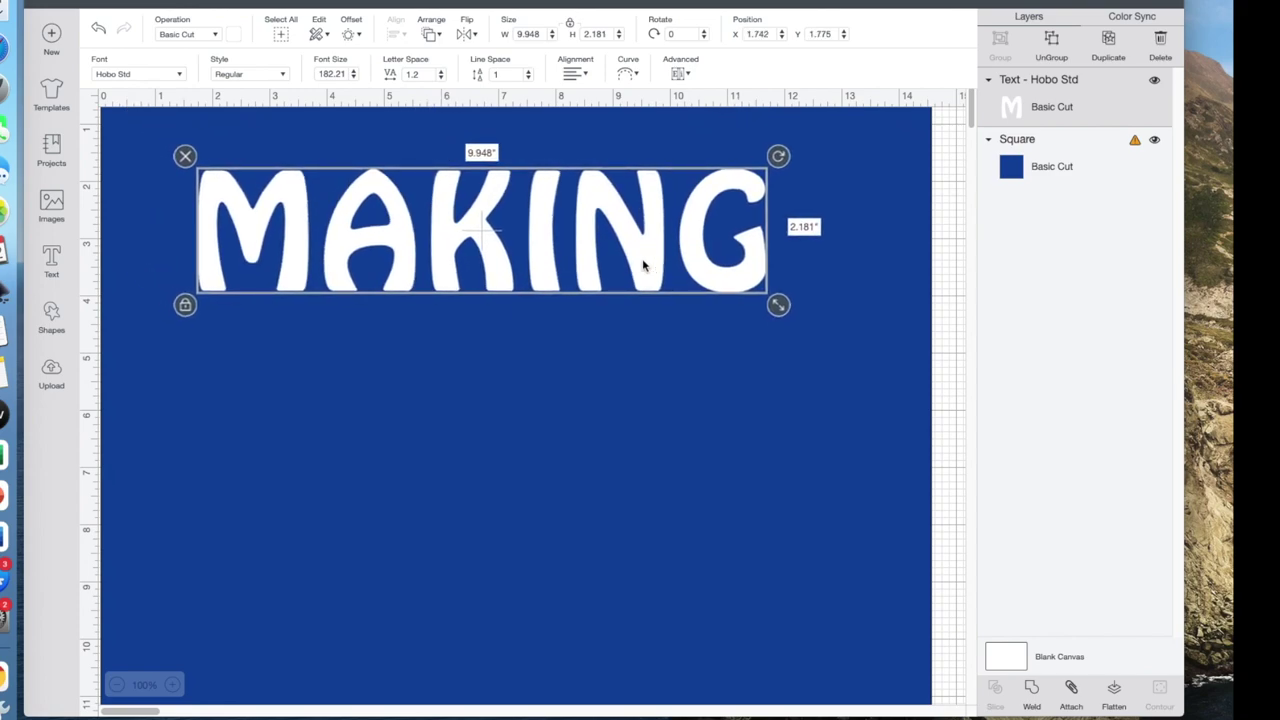
Set the MAKING text's height to 2.0 inches with its proportions kept
{"action": "left_click", "coordinate": [609, 34]}
{"action": "key", "text": "BackSpace"}
{"action": "key", "text": "BackSpace"}
{"action": "type", "text": ".0"}
{"action": "key", "text": "Return"}
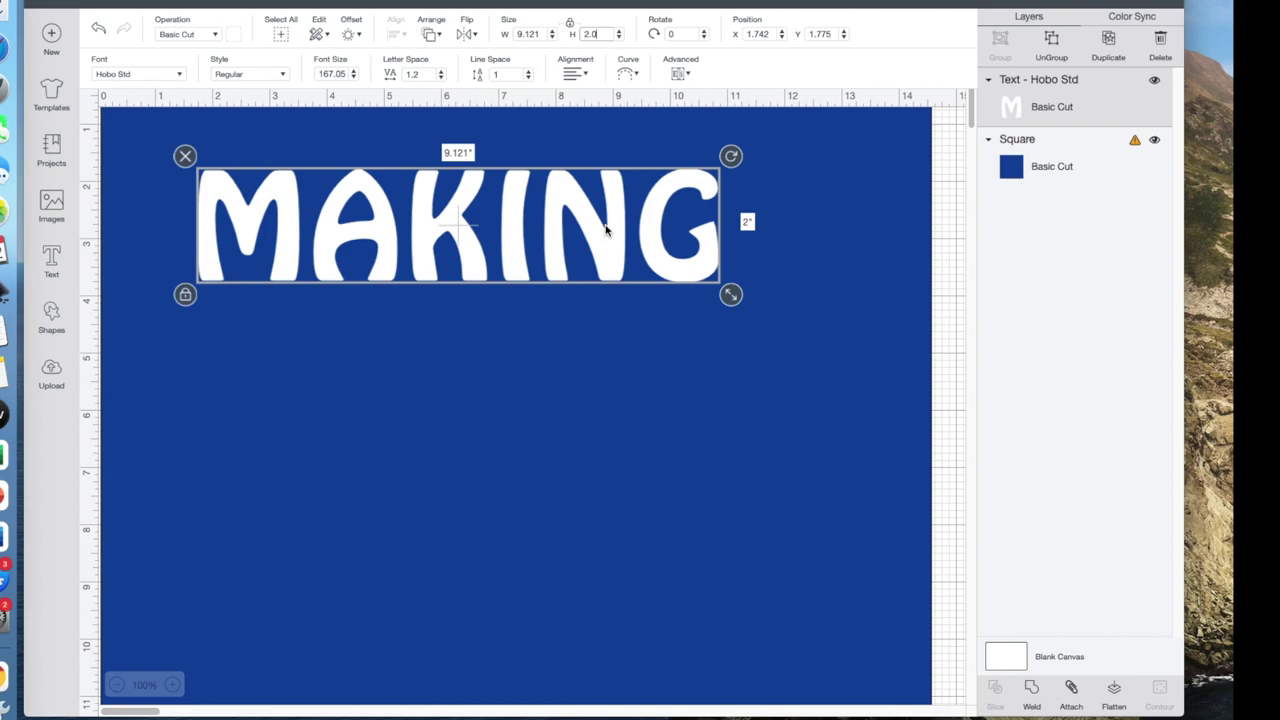
Arch the MAKING text upward with a curve diameter of about 11.6 and reduce its letter spacing to 0.2
{"action": "left_click", "coordinate": [628, 75]}
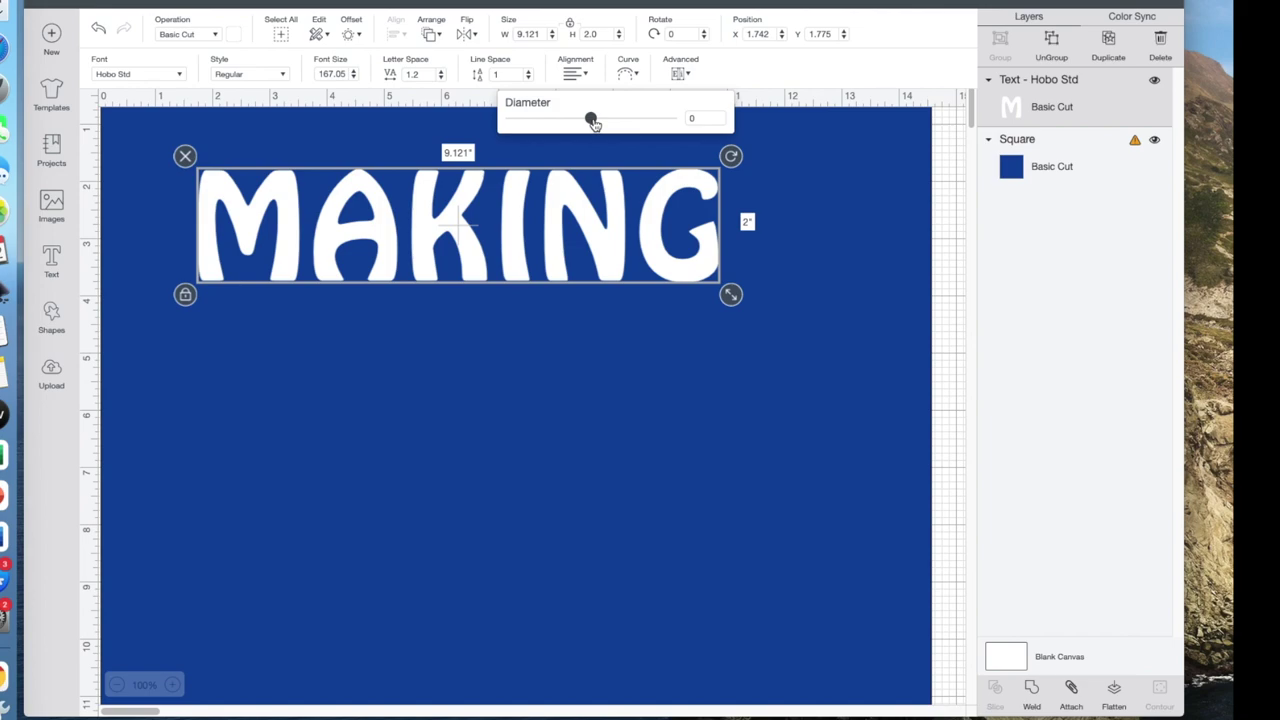
{"action": "left_click_drag", "start_coordinate": [593, 122], "coordinate": [644, 122]}
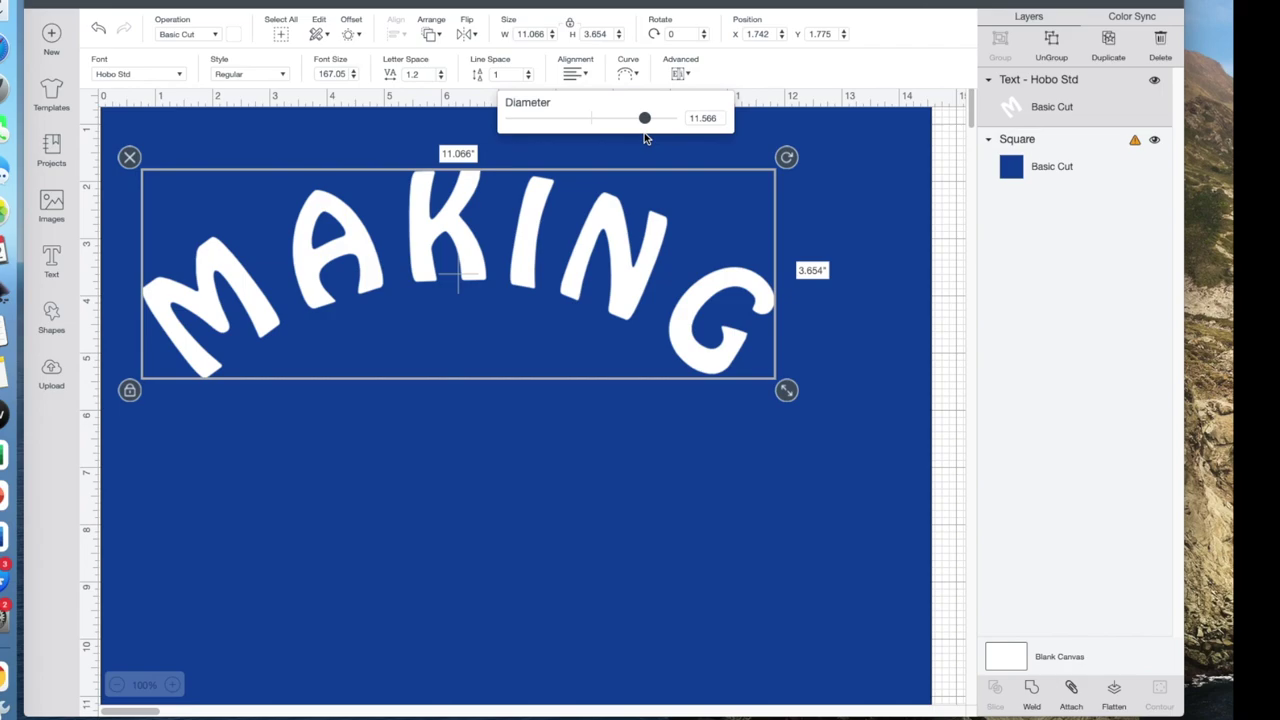
{"action": "left_click", "coordinate": [441, 78]}
{"action": "left_click", "coordinate": [441, 78]}
{"action": "left_click", "coordinate": [441, 78]}
{"action": "left_click", "coordinate": [441, 78]}
{"action": "left_click", "coordinate": [441, 78]}
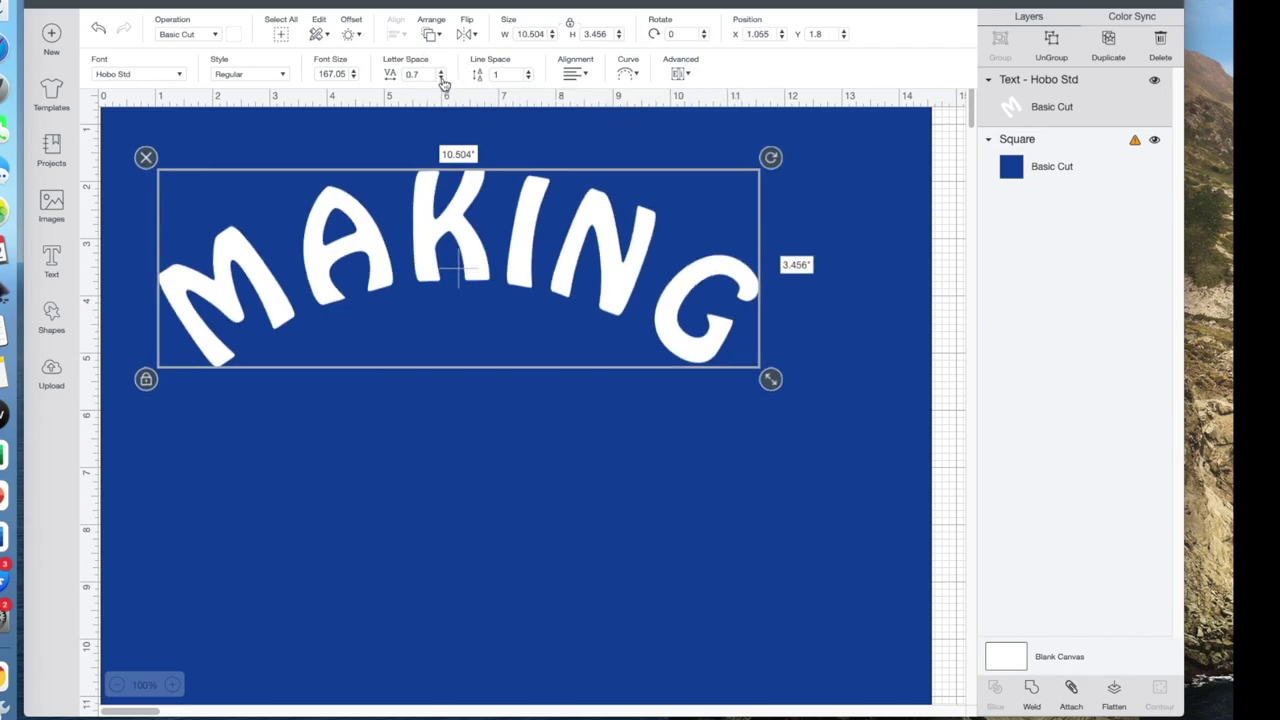
{"action": "left_click", "coordinate": [441, 78]}
{"action": "left_click", "coordinate": [441, 78]}
{"action": "left_click", "coordinate": [441, 78]}
{"action": "left_click", "coordinate": [441, 78]}
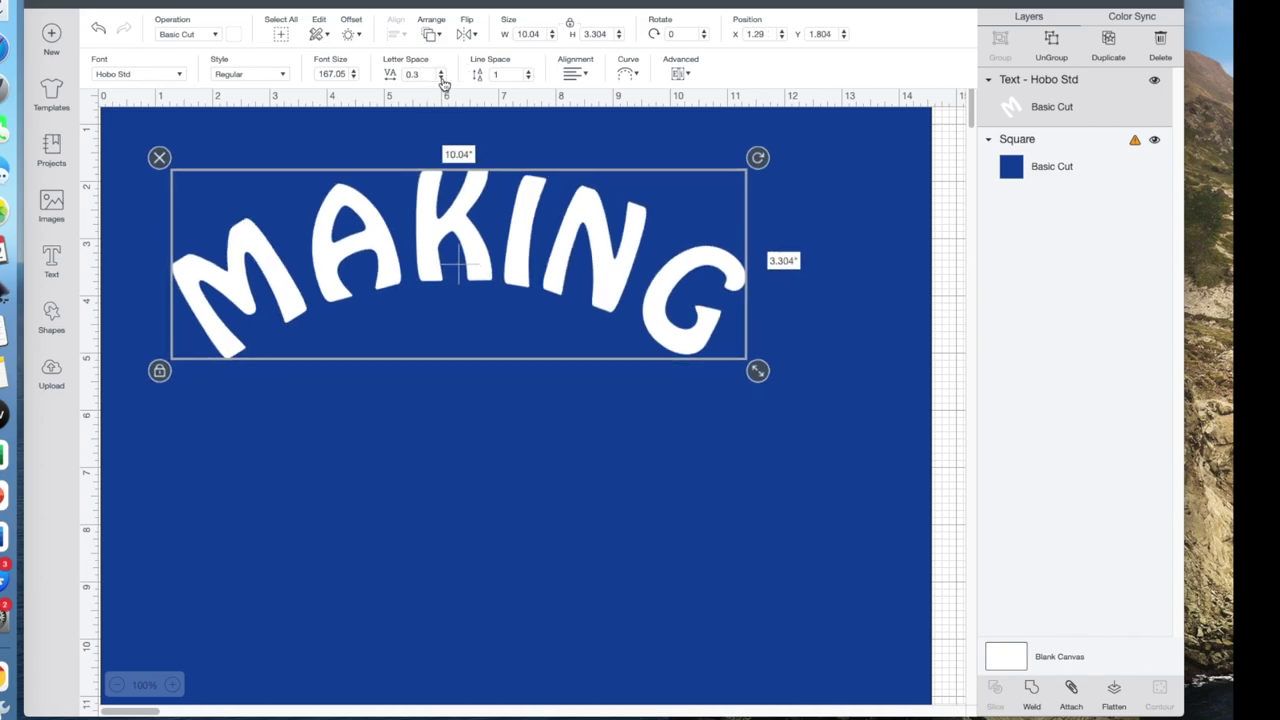
{"action": "left_click", "coordinate": [441, 78]}
Tighten the MAKING text's curve to a diameter of about 9.65 and reduce its letter spacing to 0
{"action": "left_click", "coordinate": [630, 78]}
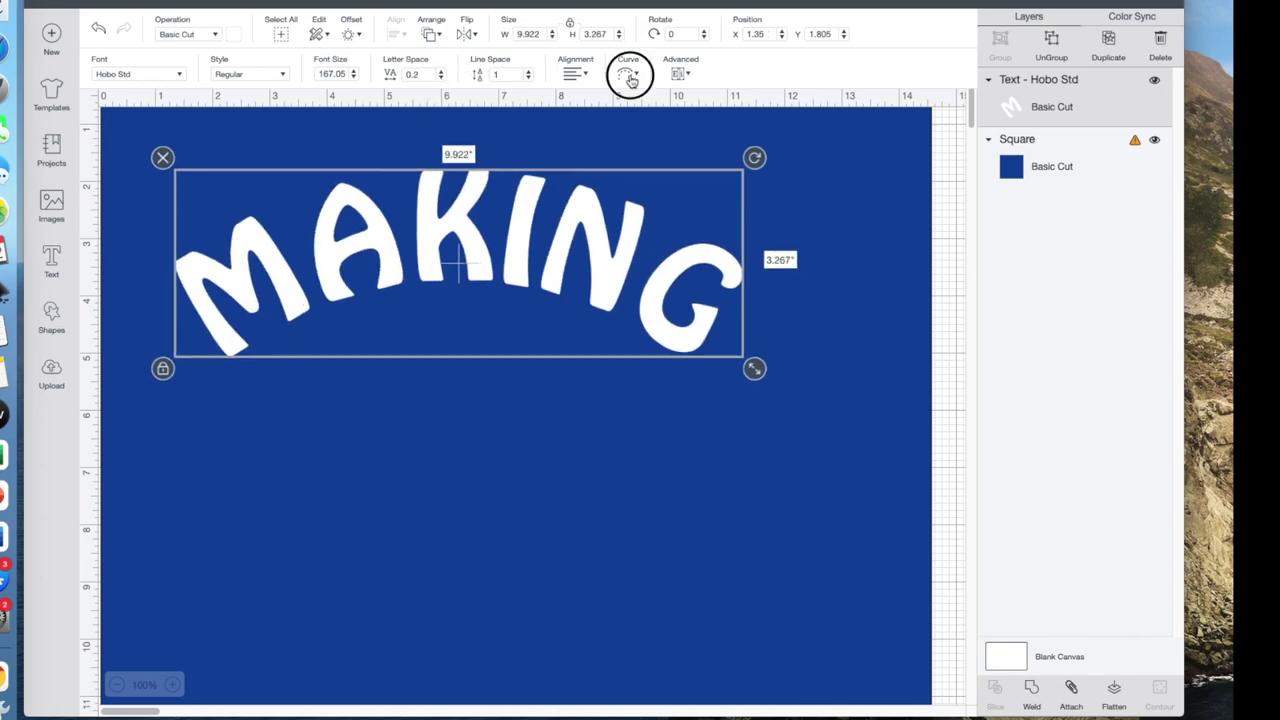
{"action": "left_click_drag", "start_coordinate": [645, 119], "coordinate": [646, 120]}
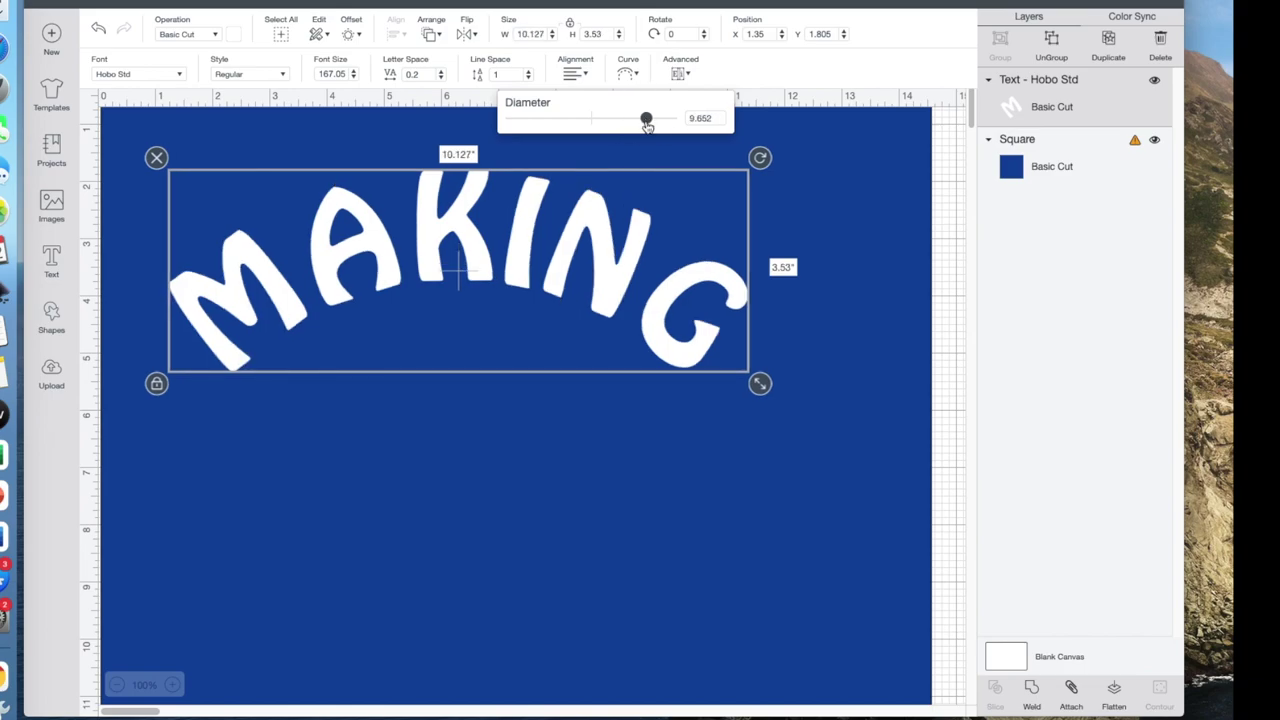
{"action": "left_click", "coordinate": [441, 77]}
{"action": "left_click", "coordinate": [441, 77]}
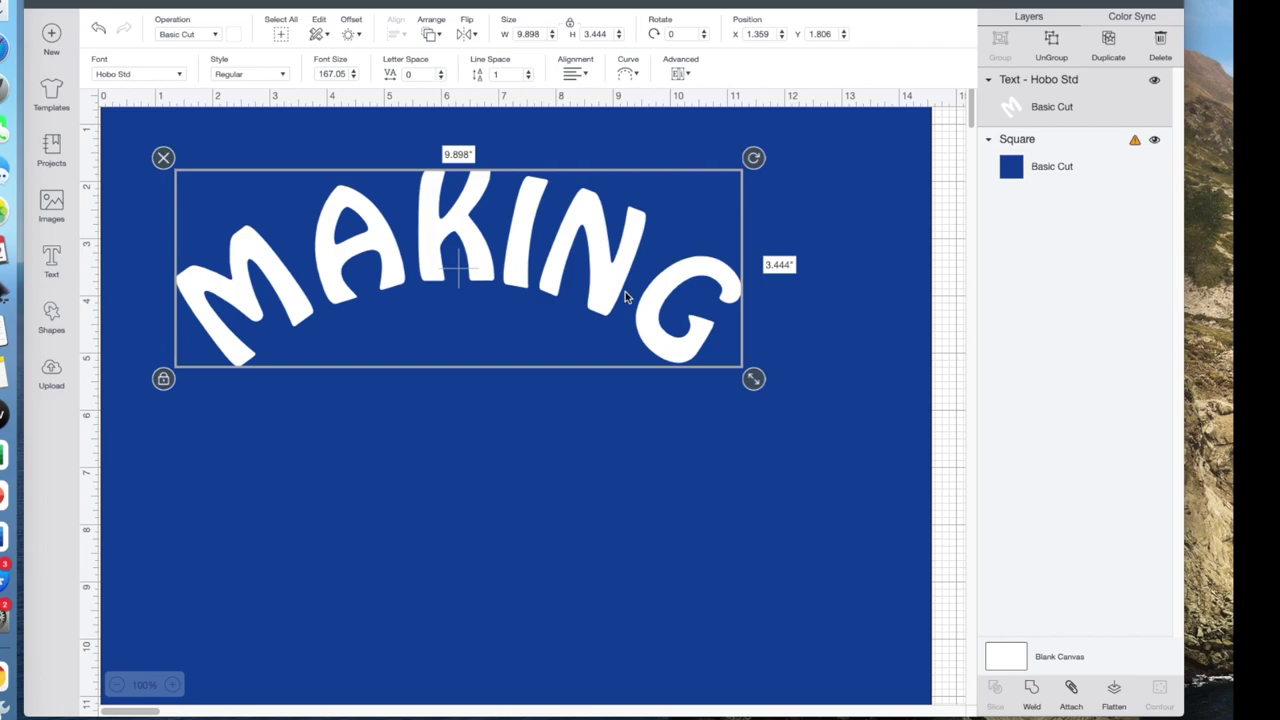
Ungroup MAKING into separate letters and move the G closer to the N, to about X 9.3, Y 3.21
{"action": "left_click", "coordinate": [1052, 45]}
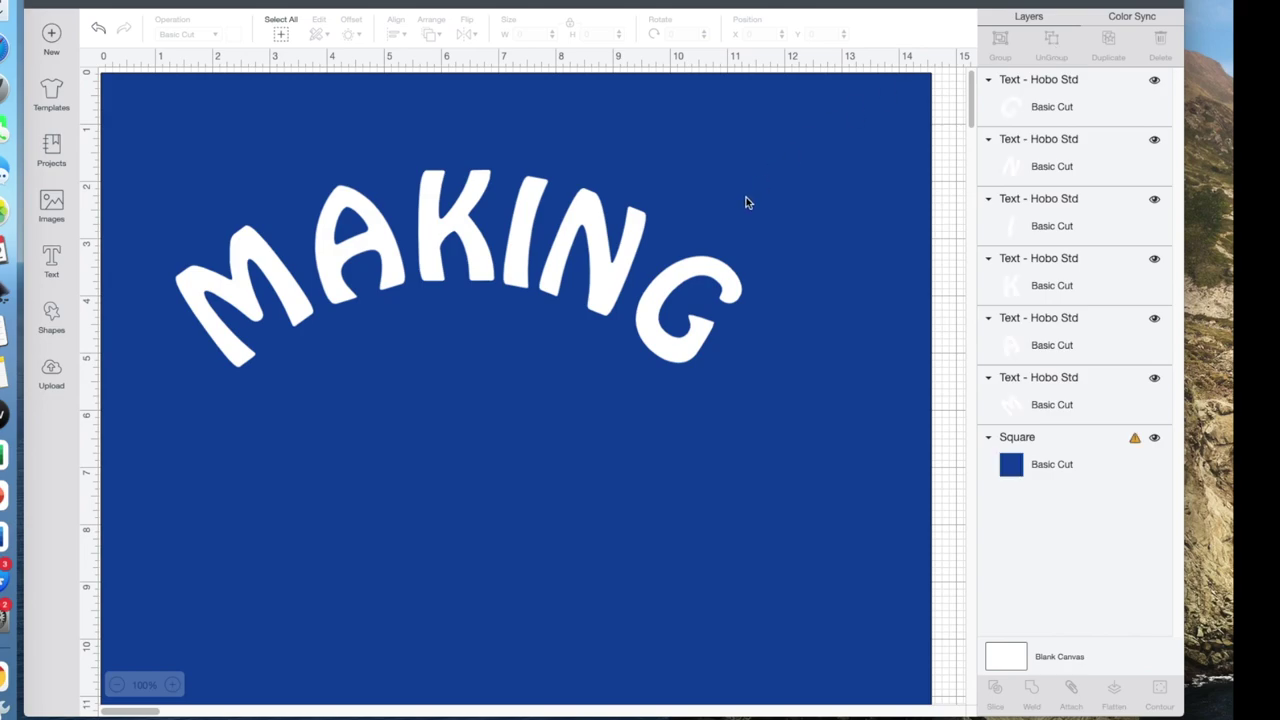
{"action": "left_click", "coordinate": [668, 324]}
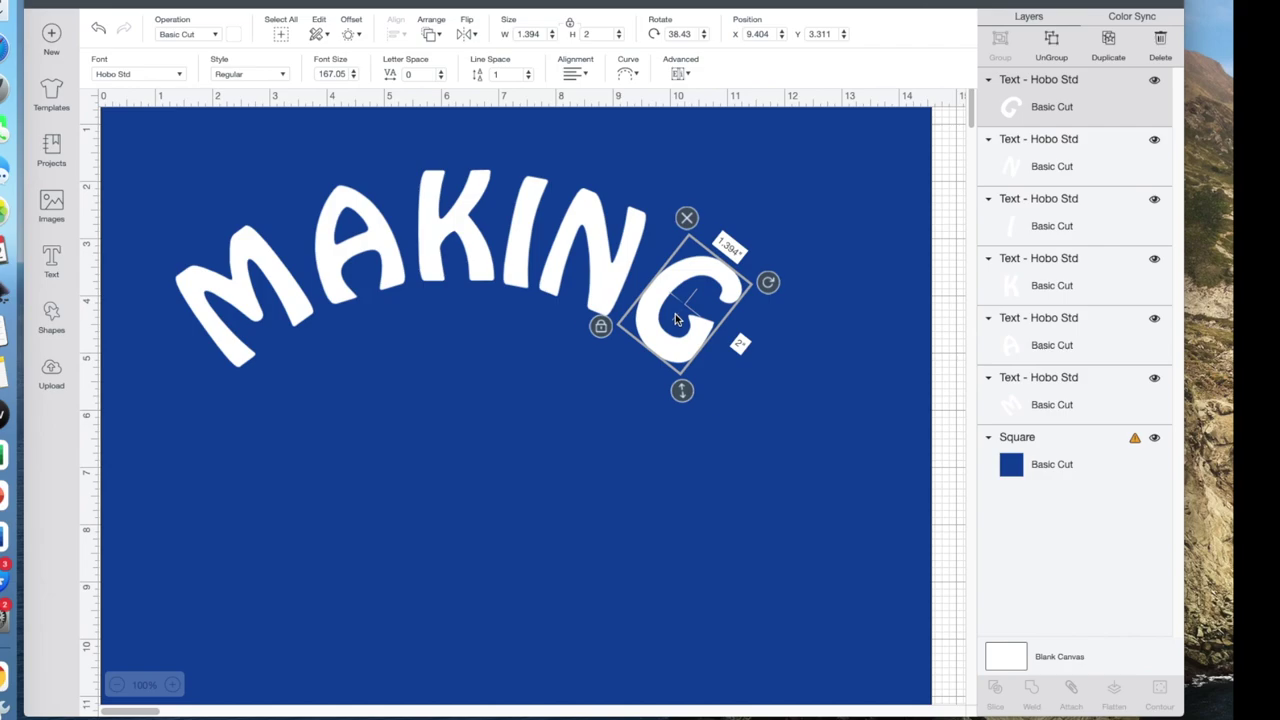
{"action": "key", "text": "Left"}
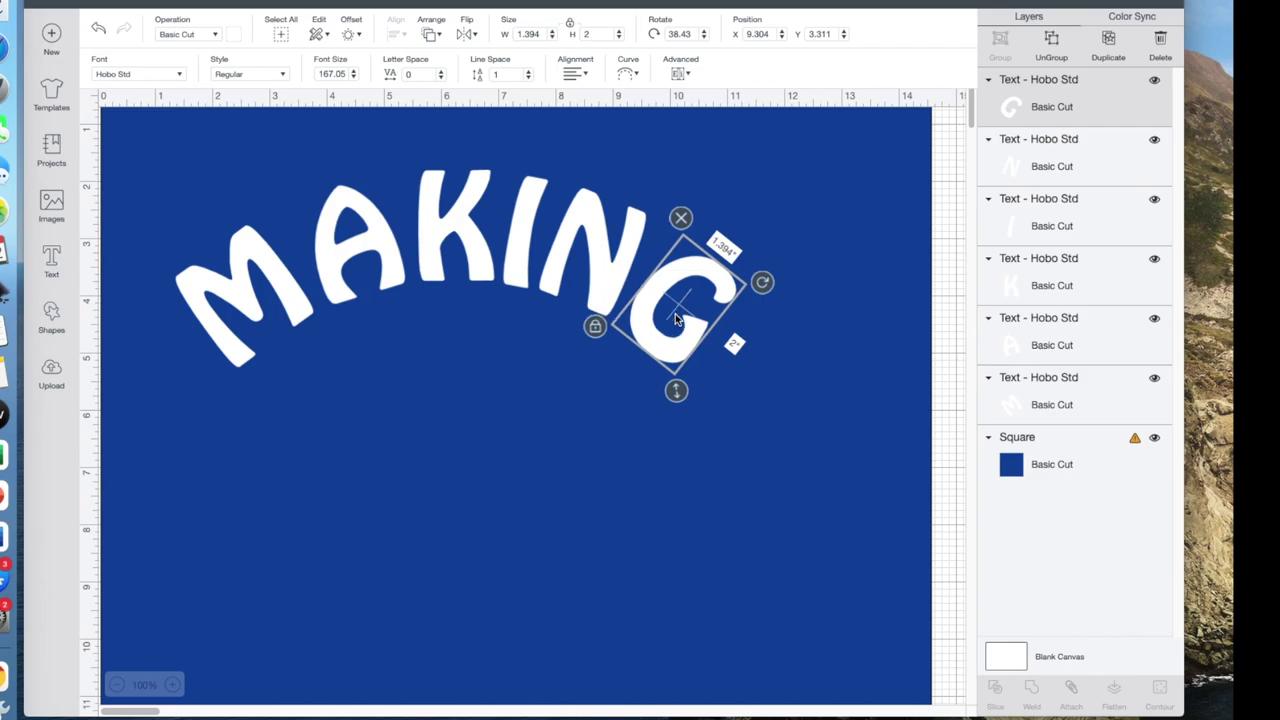
{"action": "key", "text": "Left"}
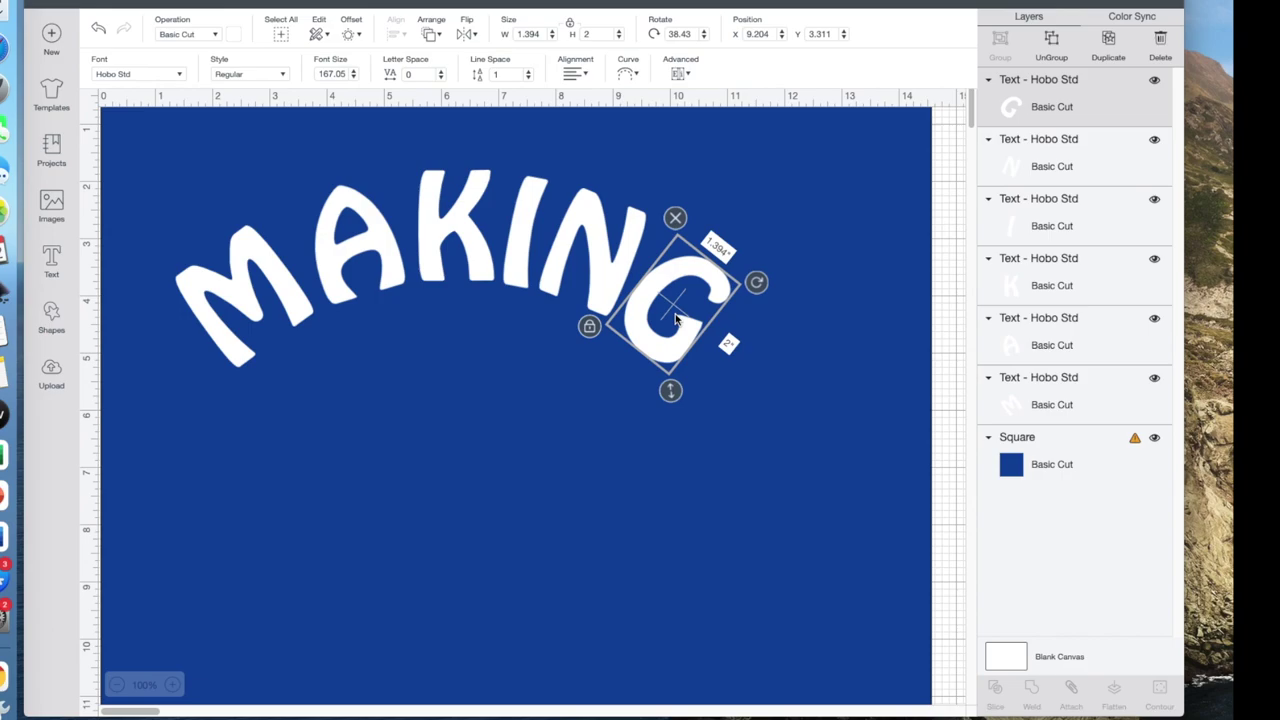
{"action": "left_click_drag", "start_coordinate": [648, 314], "coordinate": [654, 309]}
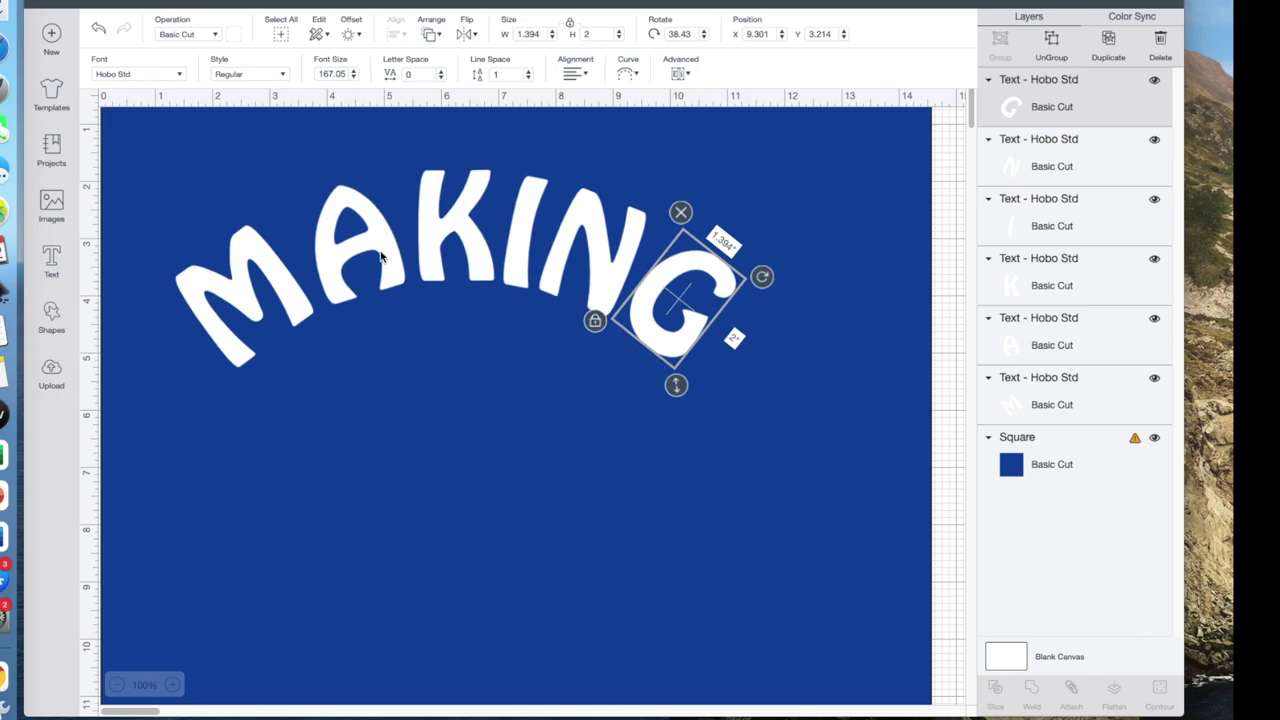
Shift the letter K slightly left toward the A to even out the letter spacing
{"action": "left_click_drag", "start_coordinate": [445, 259], "coordinate": [446, 258]}
{"action": "left_click", "coordinate": [445, 258]}
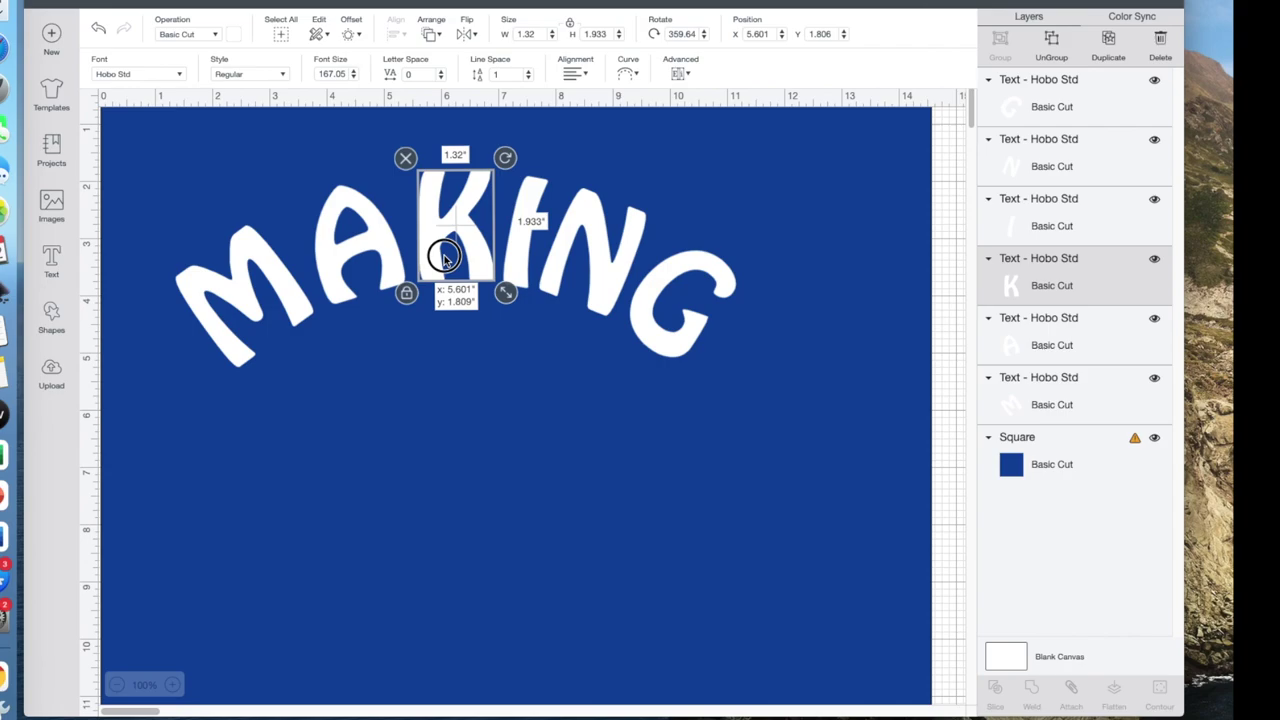
{"action": "left_click_drag", "start_coordinate": [445, 258], "coordinate": [442, 258]}
Move the letter M slightly right and up toward the A, to about X 1.46, Y 2.75
{"action": "left_click", "coordinate": [287, 307]}
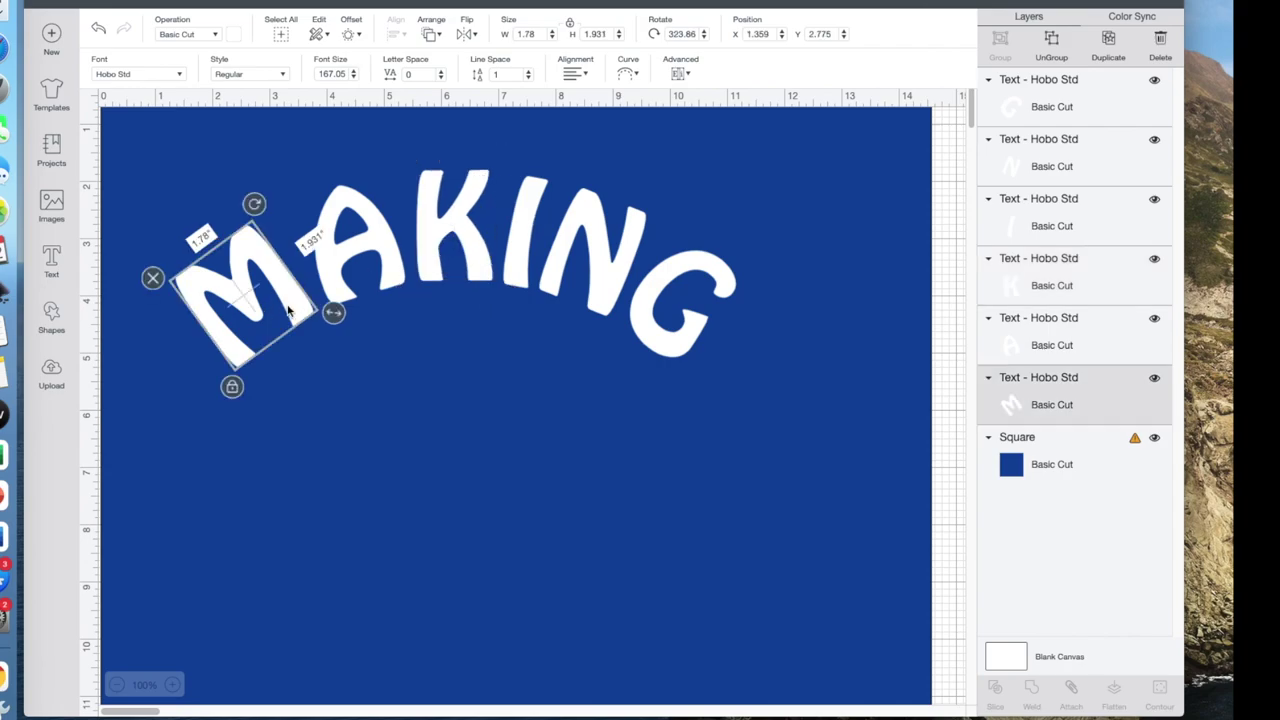
{"action": "key", "text": "Right"}
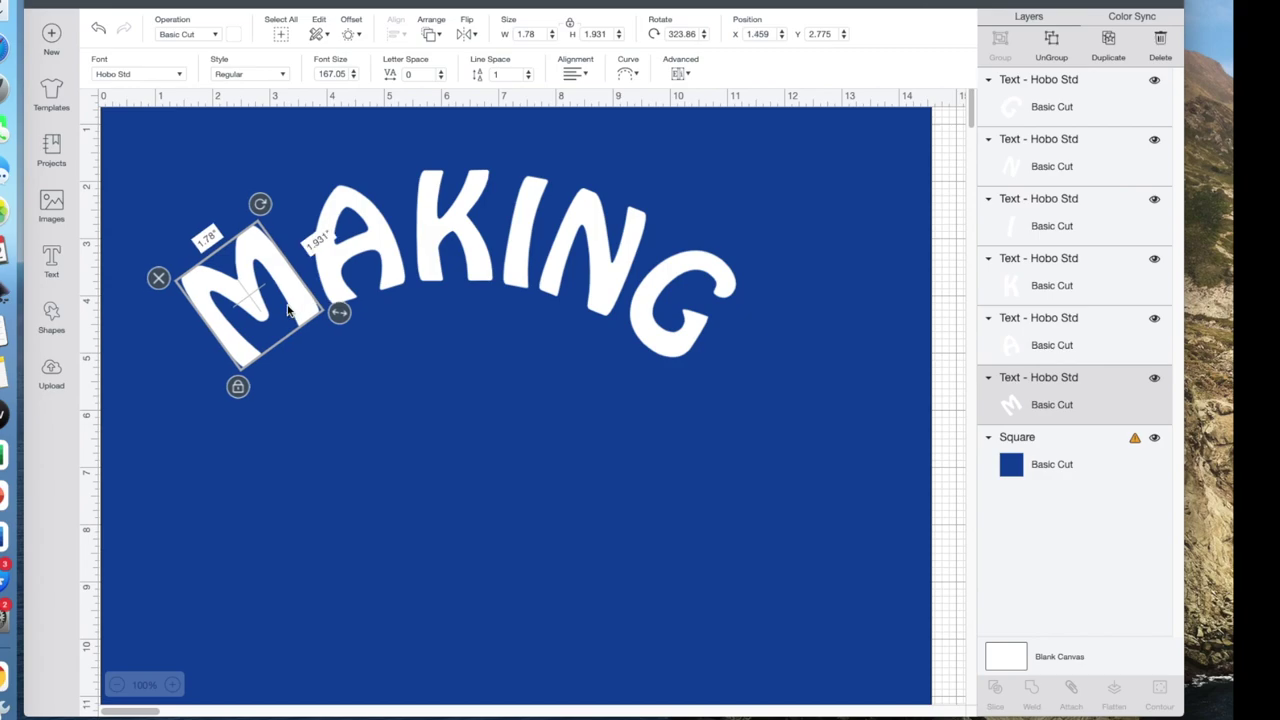
{"action": "left_click_drag", "start_coordinate": [258, 300], "coordinate": [258, 300]}
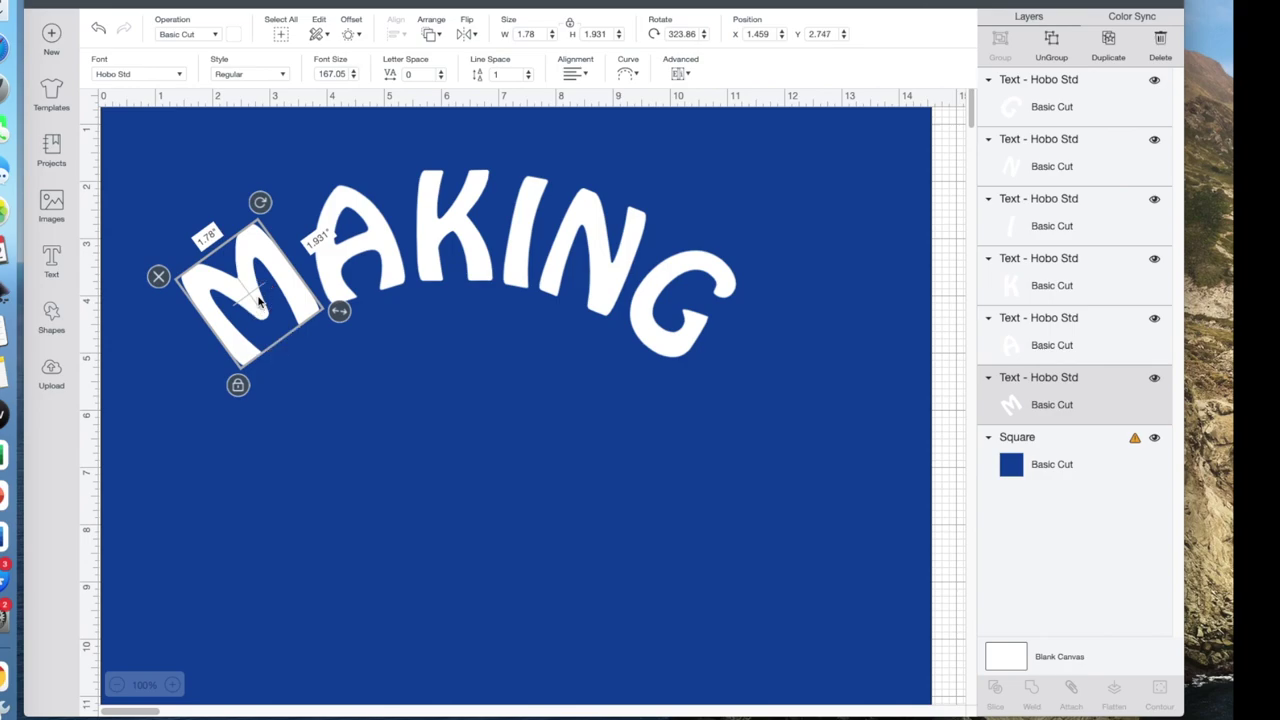
Compare the M with the G, nudge the M up to about X 1.45, Y 2.71, and rotate it to about 325.26 degrees
{"action": "left_click", "coordinate": [671, 344], "text": "shift"}
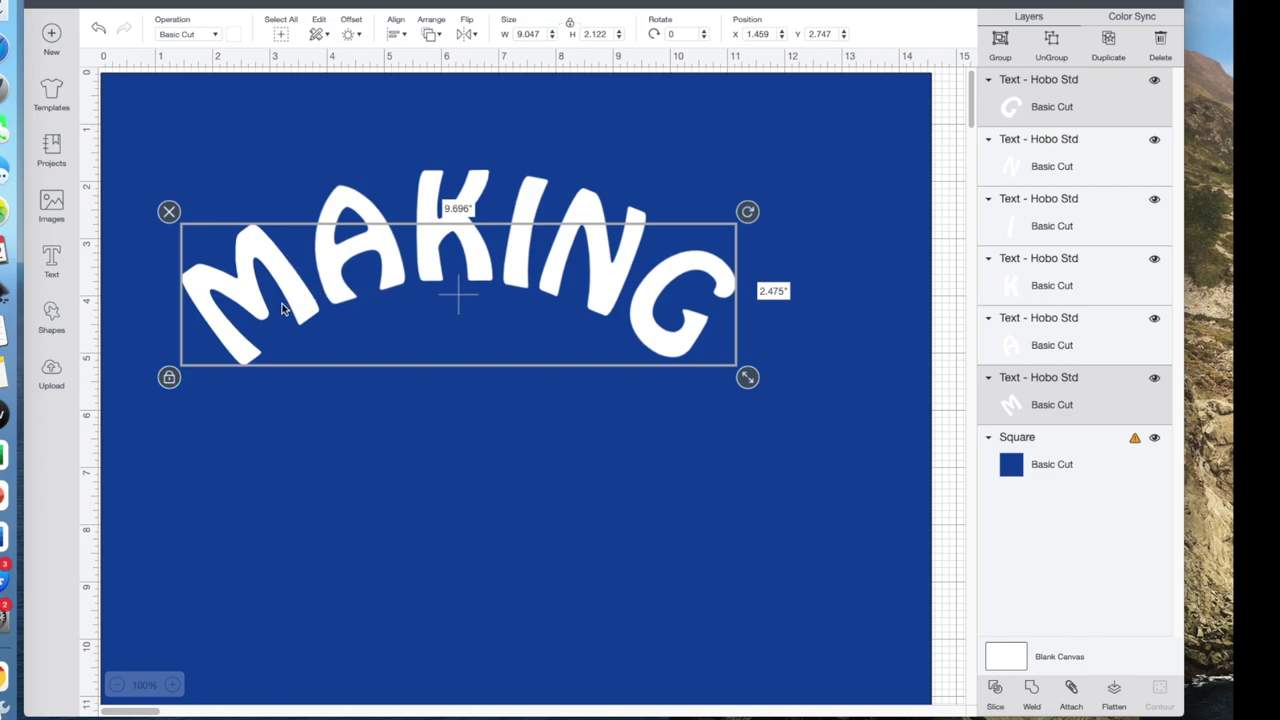
{"action": "left_click", "coordinate": [298, 463]}
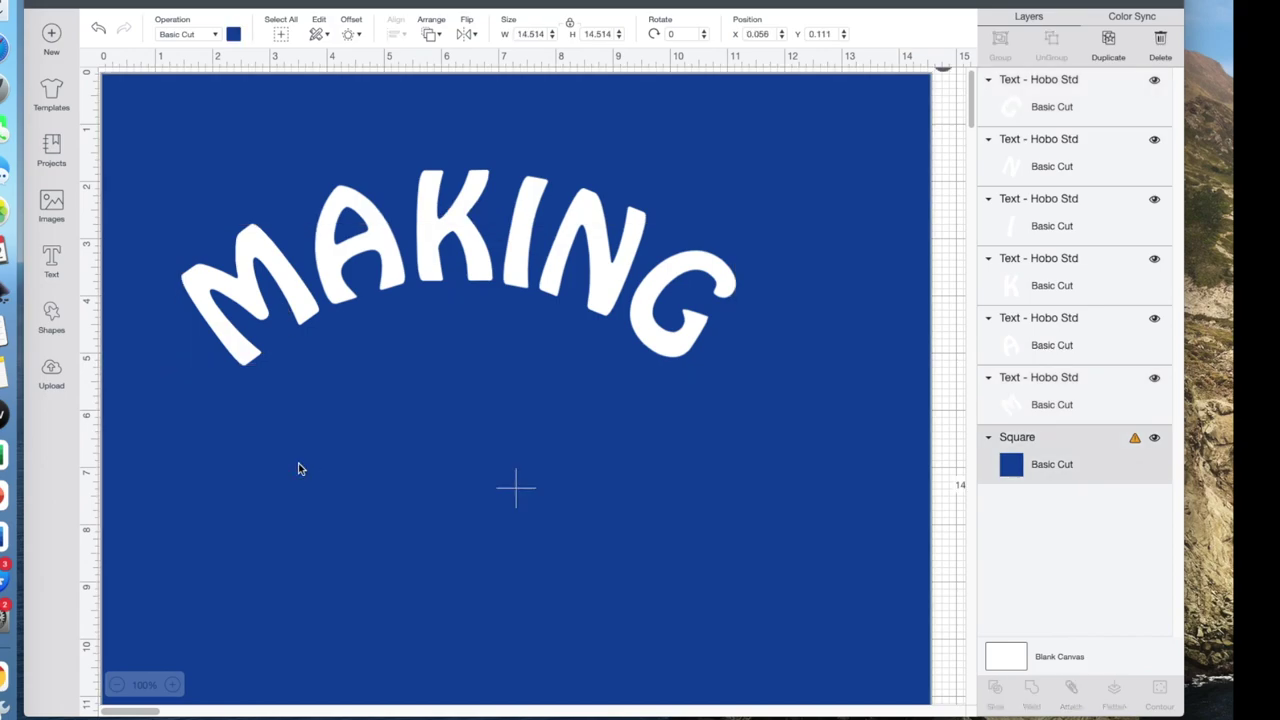
{"action": "left_click", "coordinate": [284, 302]}
{"action": "left_click_drag", "start_coordinate": [284, 302], "coordinate": [284, 301]}
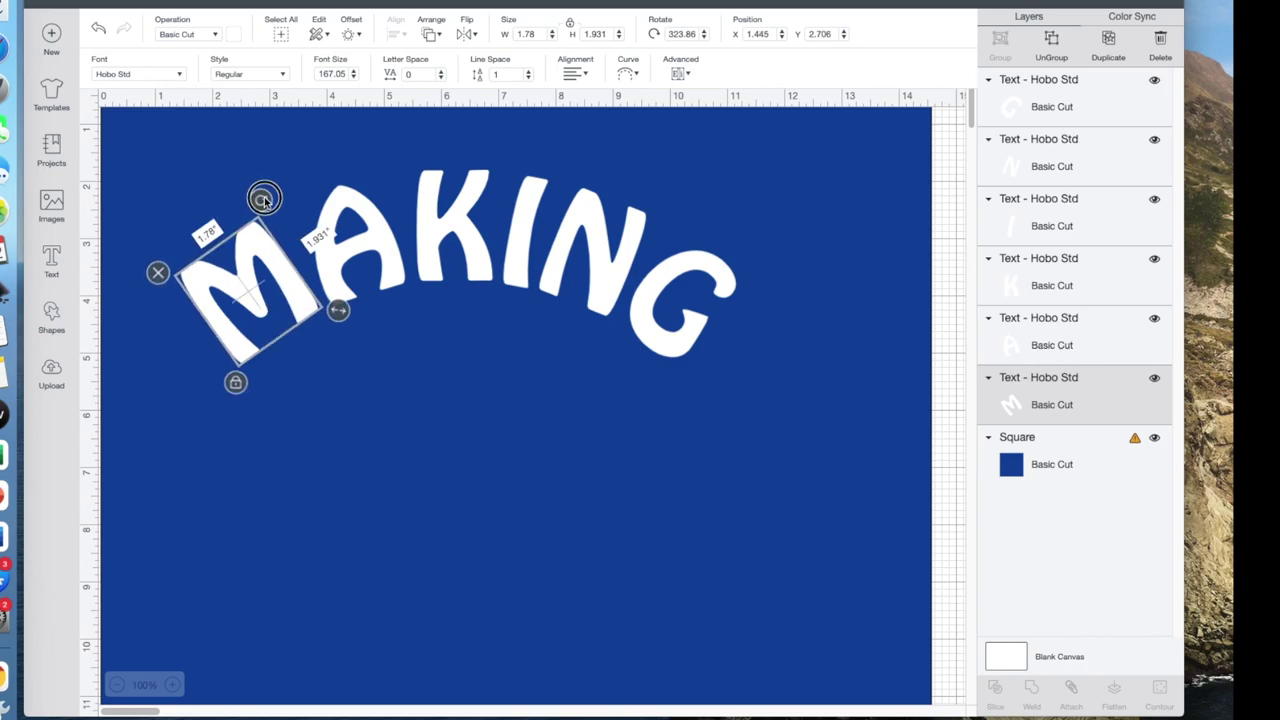
{"action": "left_click_drag", "start_coordinate": [264, 200], "coordinate": [266, 202]}
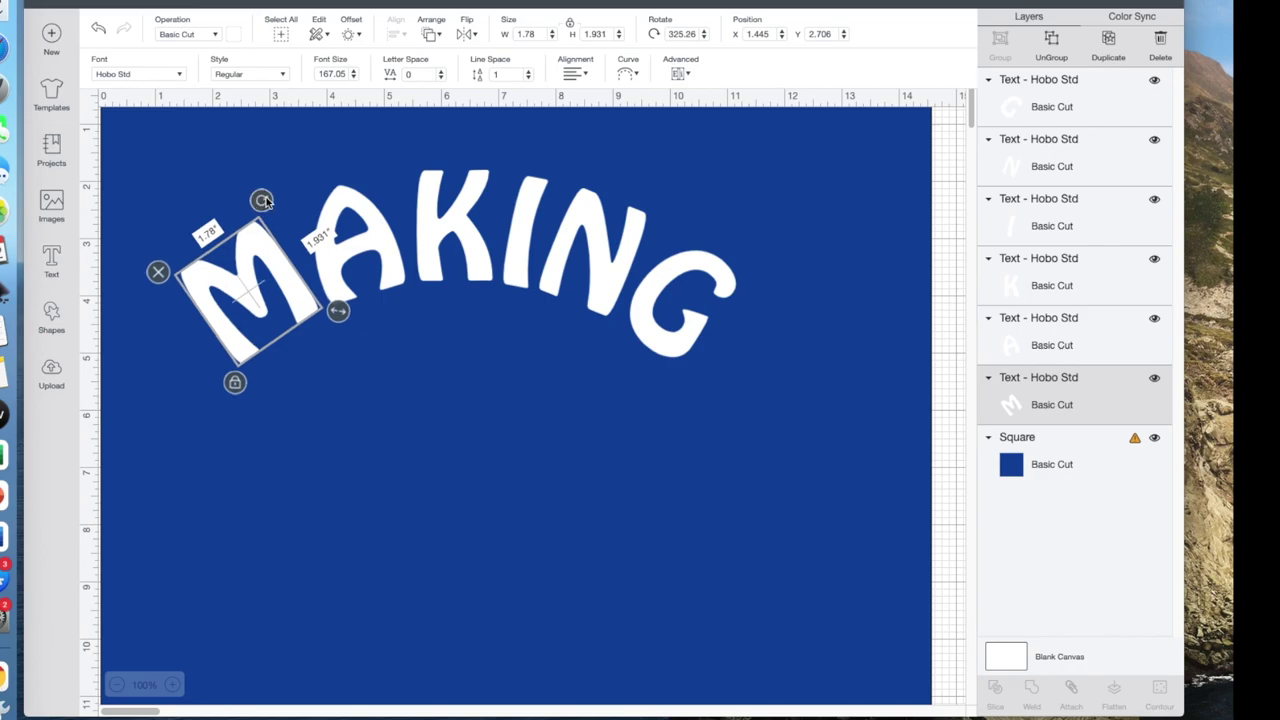
Align the letters M and G along their bottom edges
{"action": "left_click", "coordinate": [683, 297], "text": "shift"}
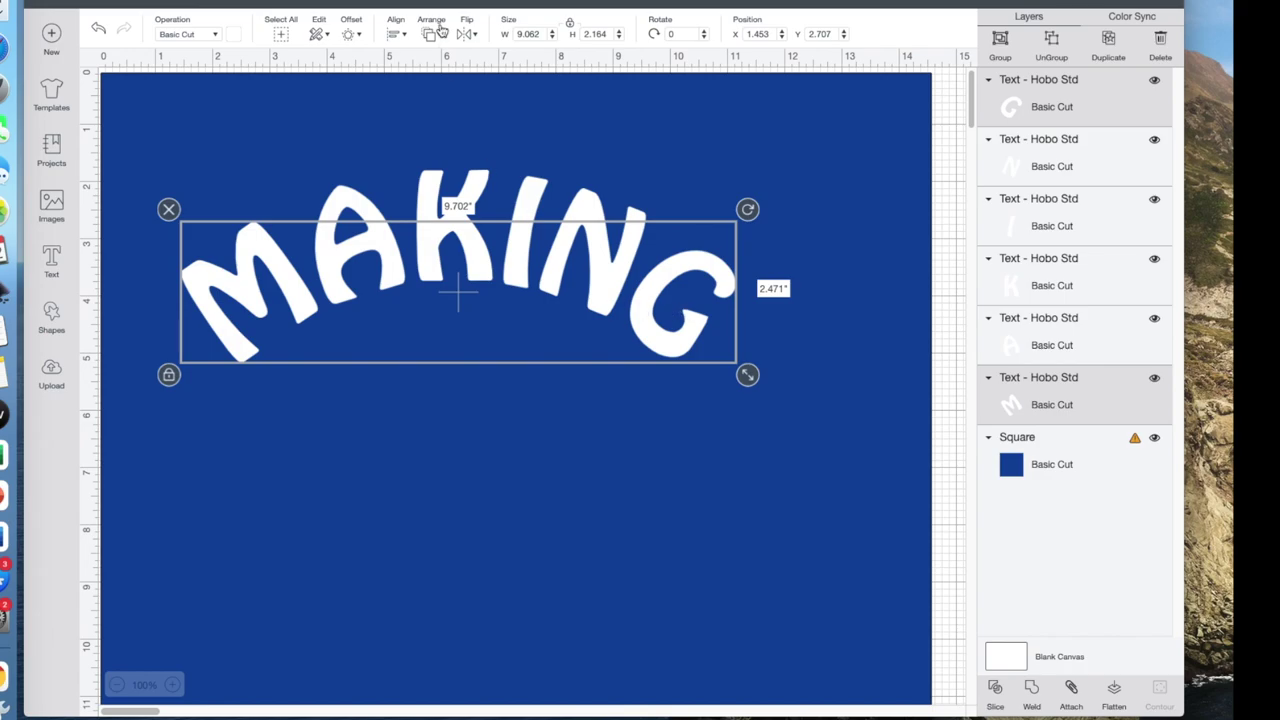
{"action": "left_click", "coordinate": [397, 34]}
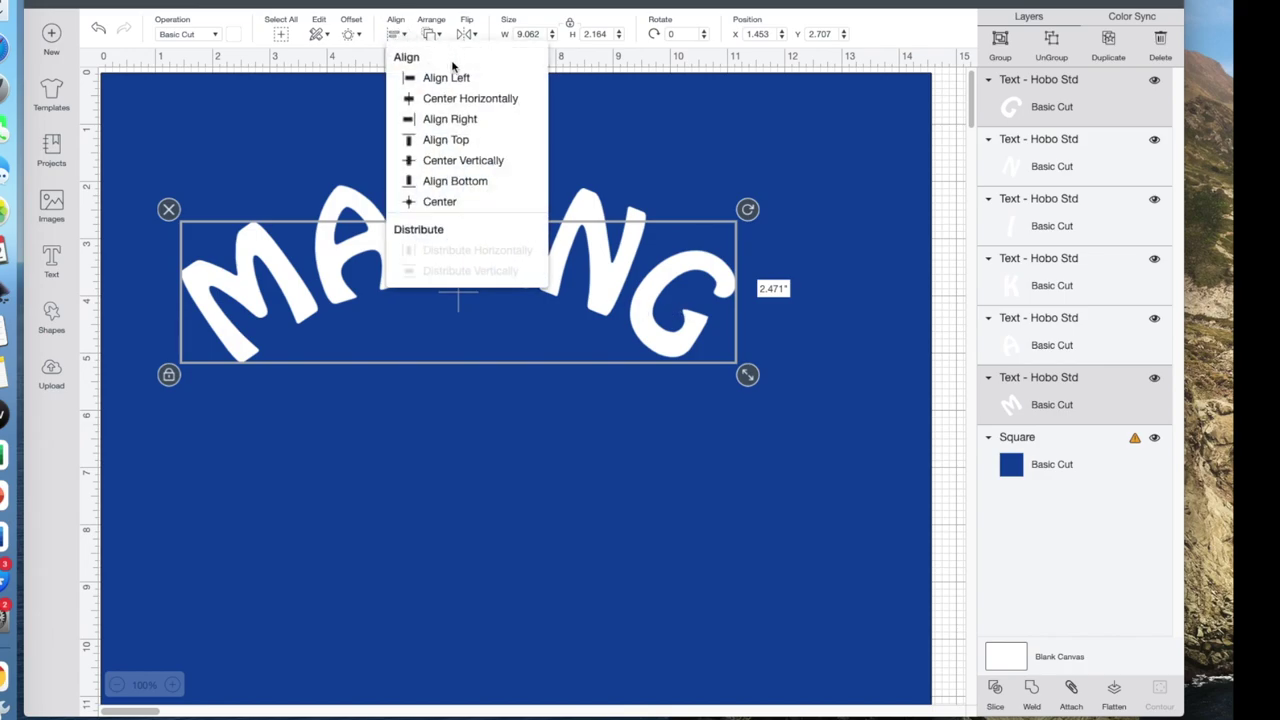
{"action": "left_click", "coordinate": [455, 181]}
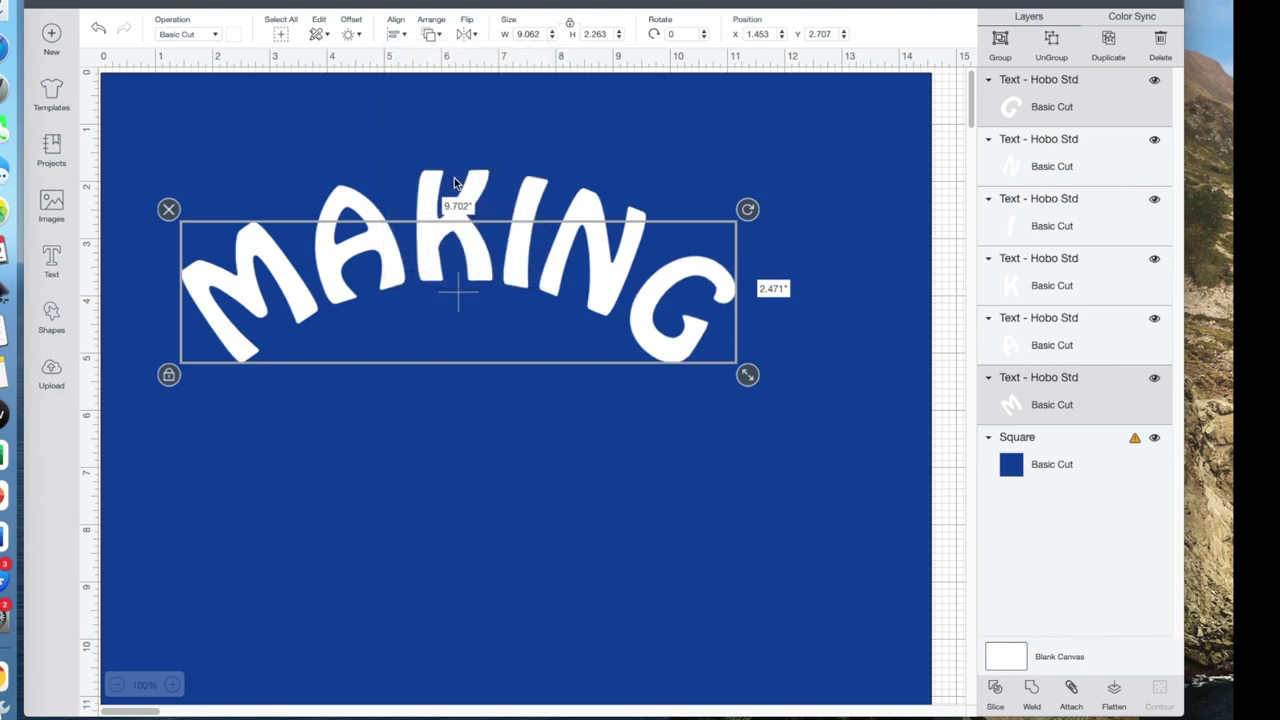
{"action": "left_click", "coordinate": [510, 440]}
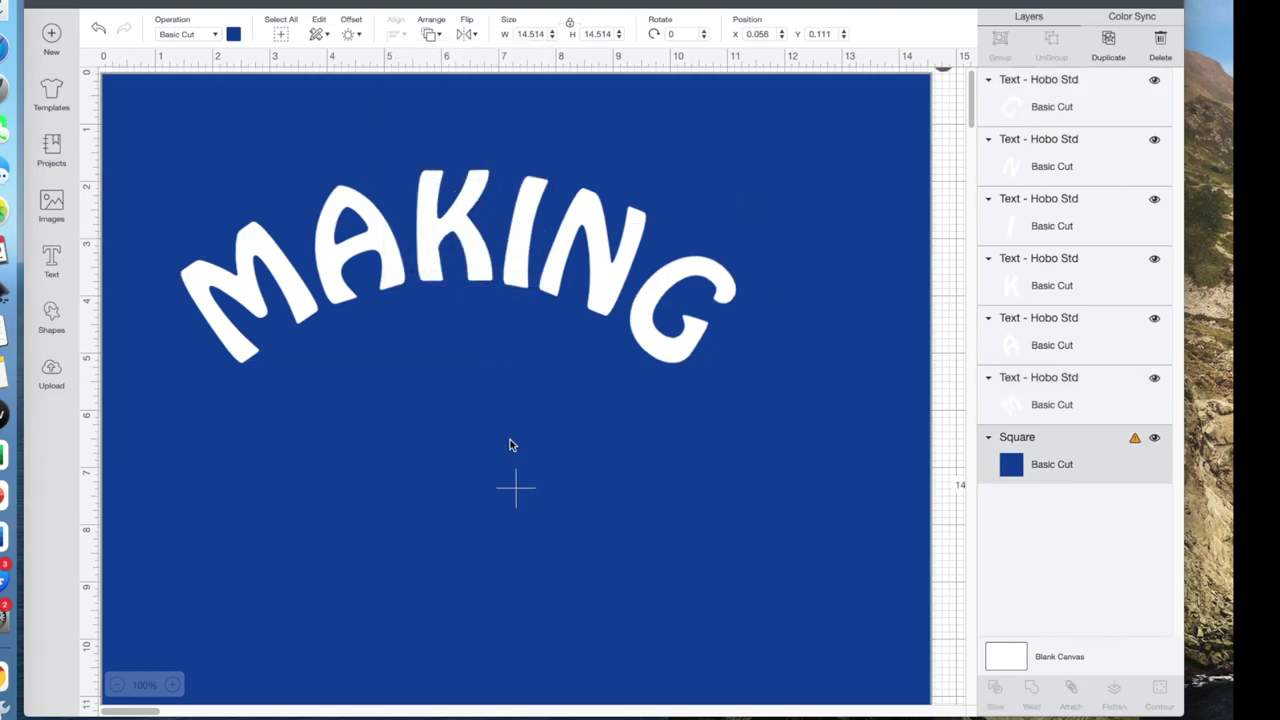
Move the G slightly left toward the N, to about X 9.26, Y 3.3, and check it against the M
{"action": "left_click", "coordinate": [656, 329]}
{"action": "left_click_drag", "start_coordinate": [656, 329], "coordinate": [653, 327]}
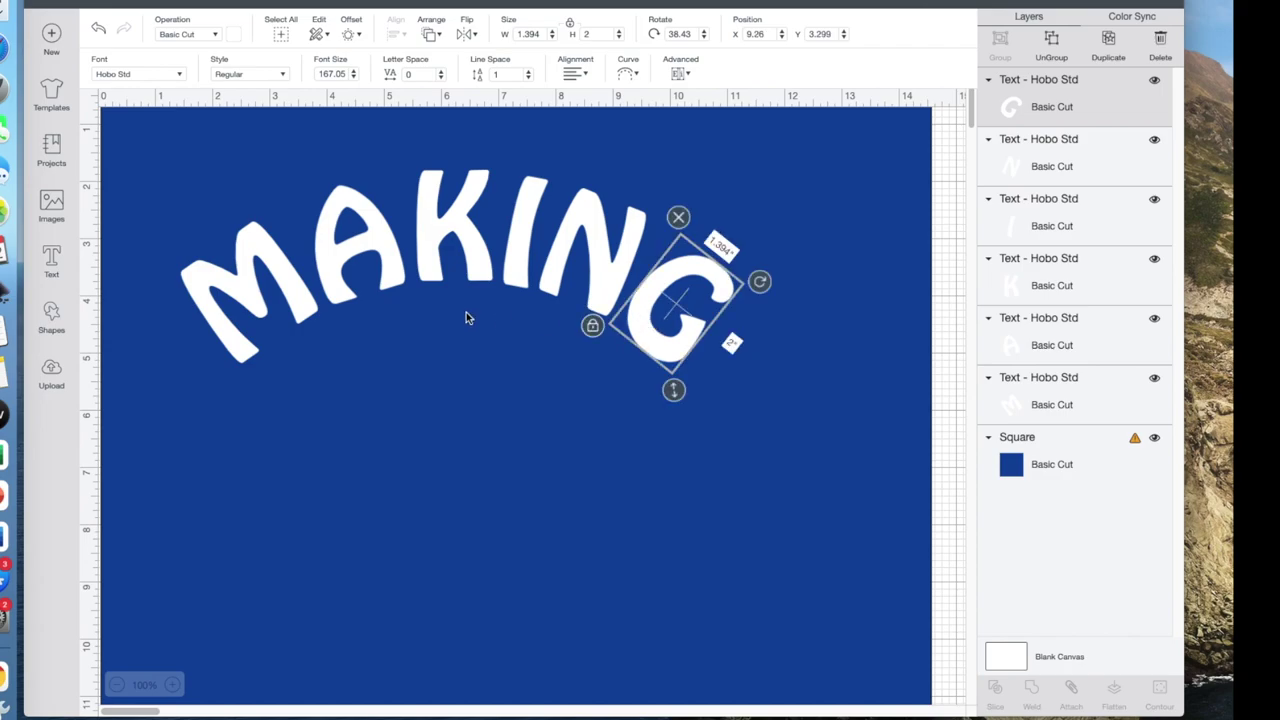
{"action": "left_click", "coordinate": [270, 312], "text": "shift"}
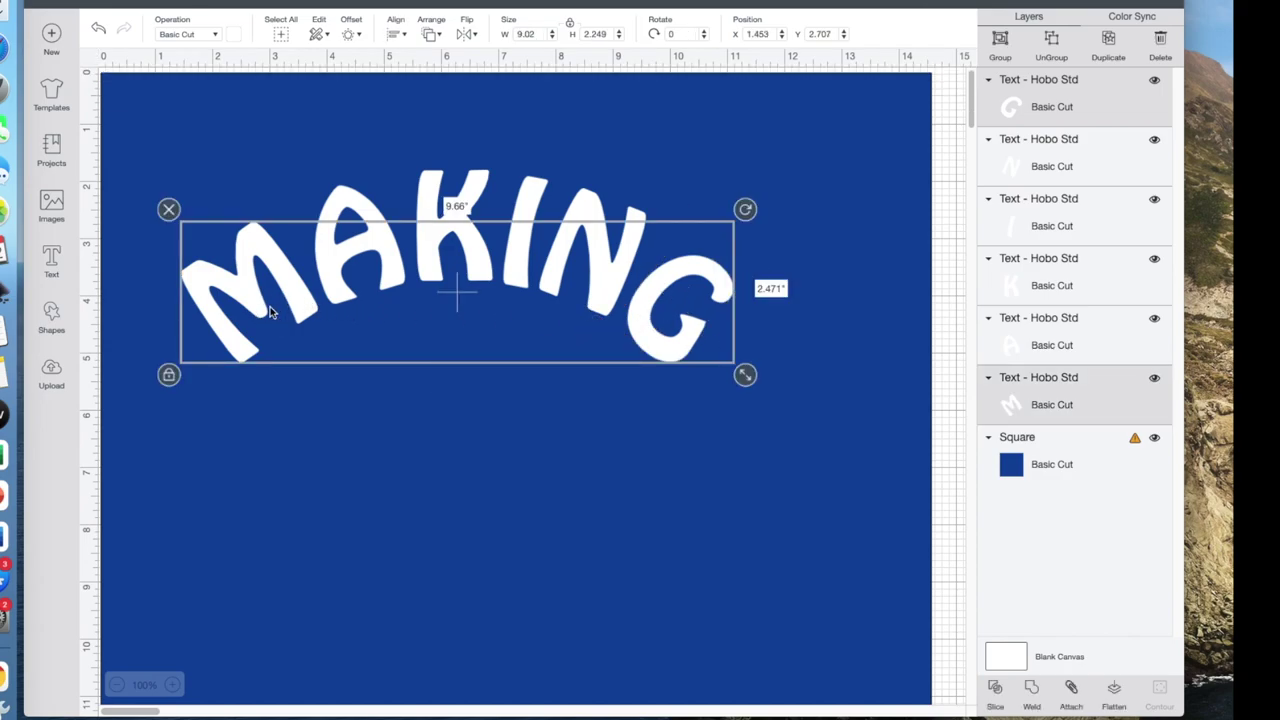
{"action": "left_click", "coordinate": [435, 631]}
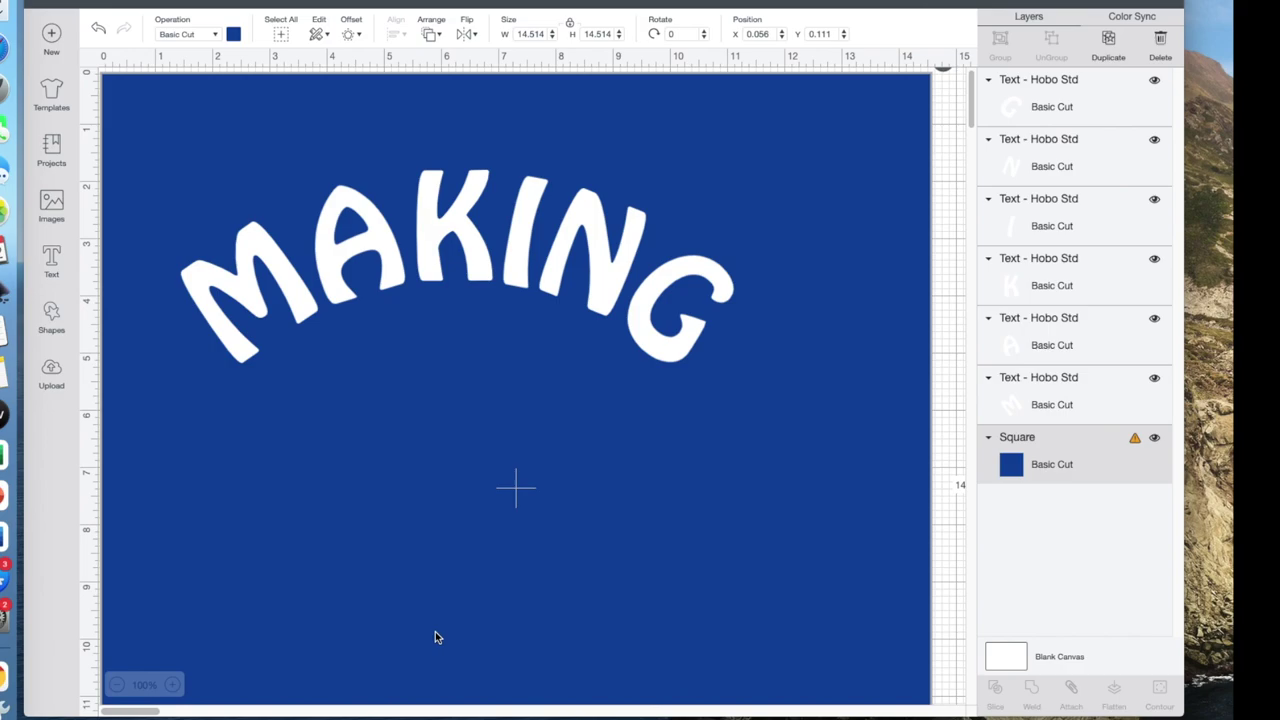
Nudge the letter N slightly right to even out the gaps between I, N and G
{"action": "left_click", "coordinate": [610, 279]}
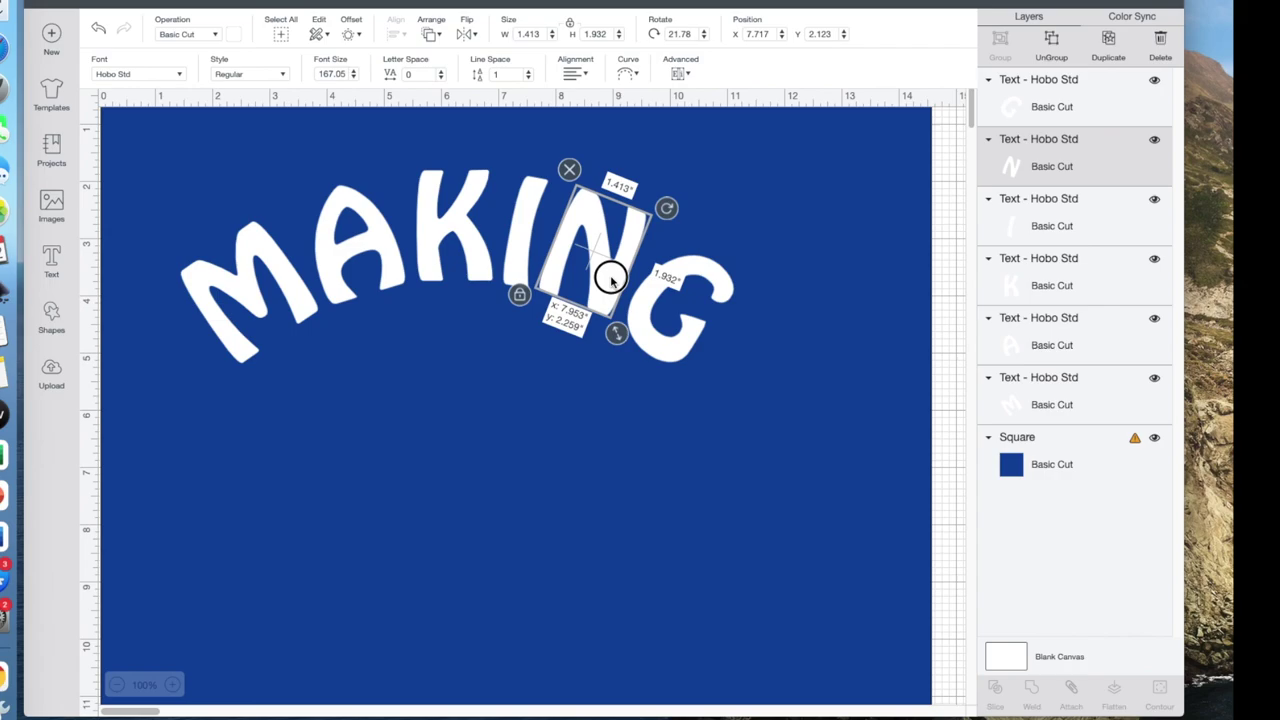
{"action": "left_click_drag", "start_coordinate": [611, 280], "coordinate": [613, 281]}
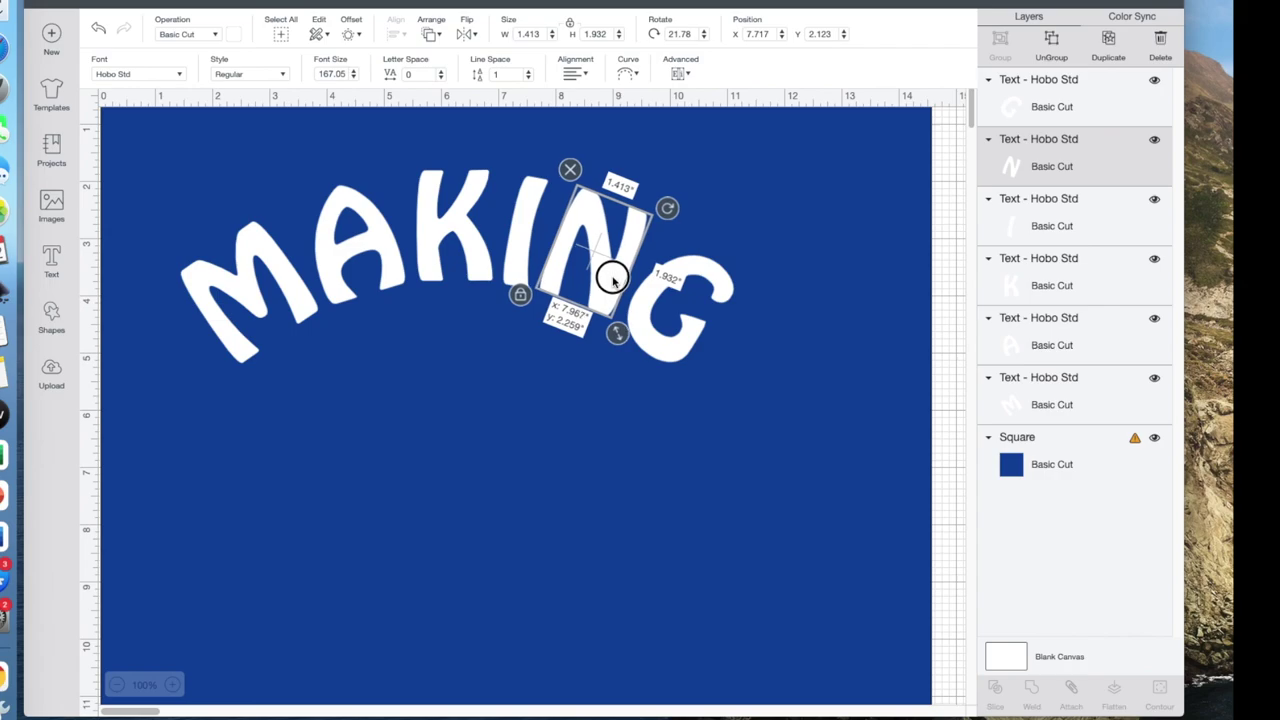
{"action": "left_click", "coordinate": [558, 446]}
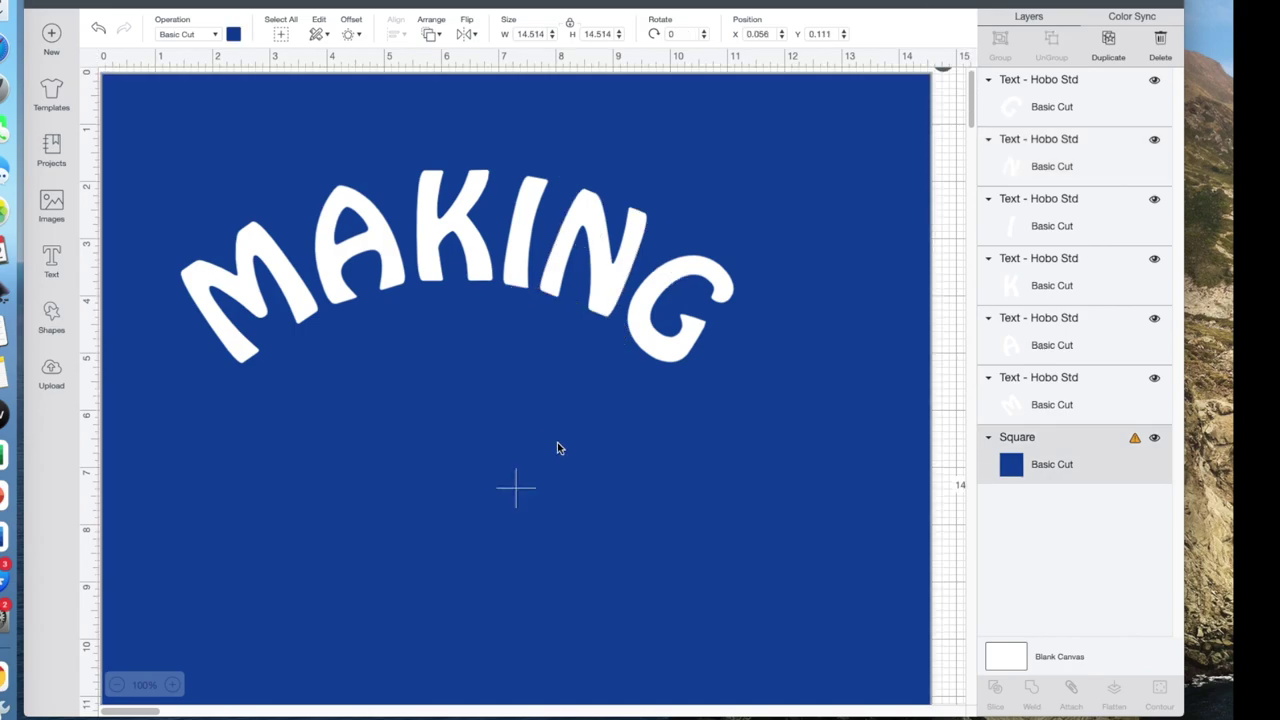
Group the six letters of MAKING, leaving the blue square out of the group
{"action": "left_click", "coordinate": [298, 287]}
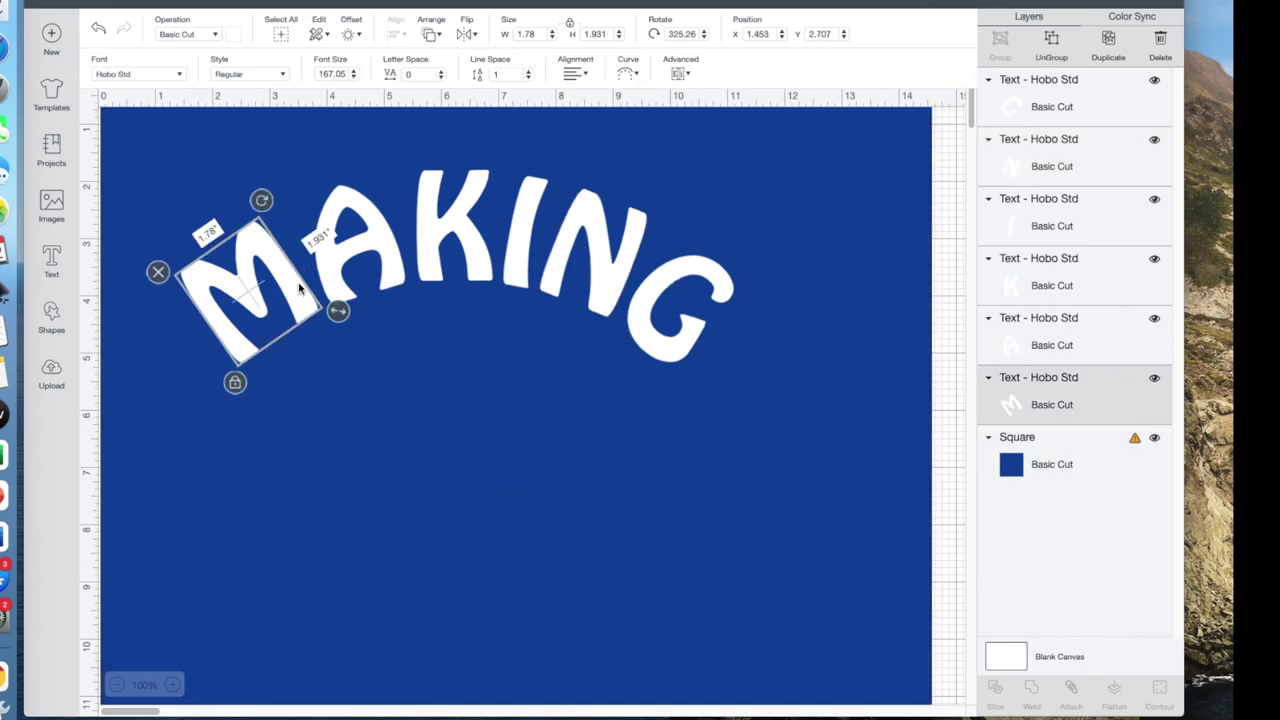
{"action": "left_click", "coordinate": [376, 238], "text": "shift"}
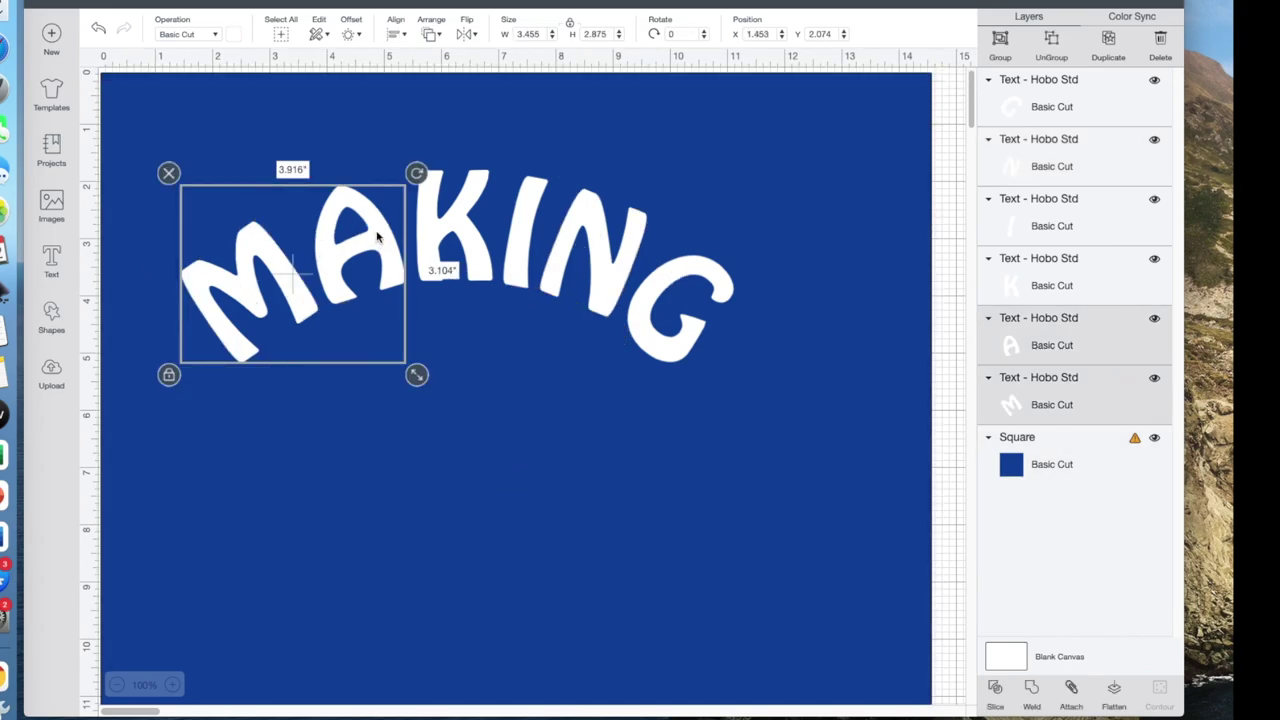
{"action": "left_click", "coordinate": [458, 230], "text": "shift"}
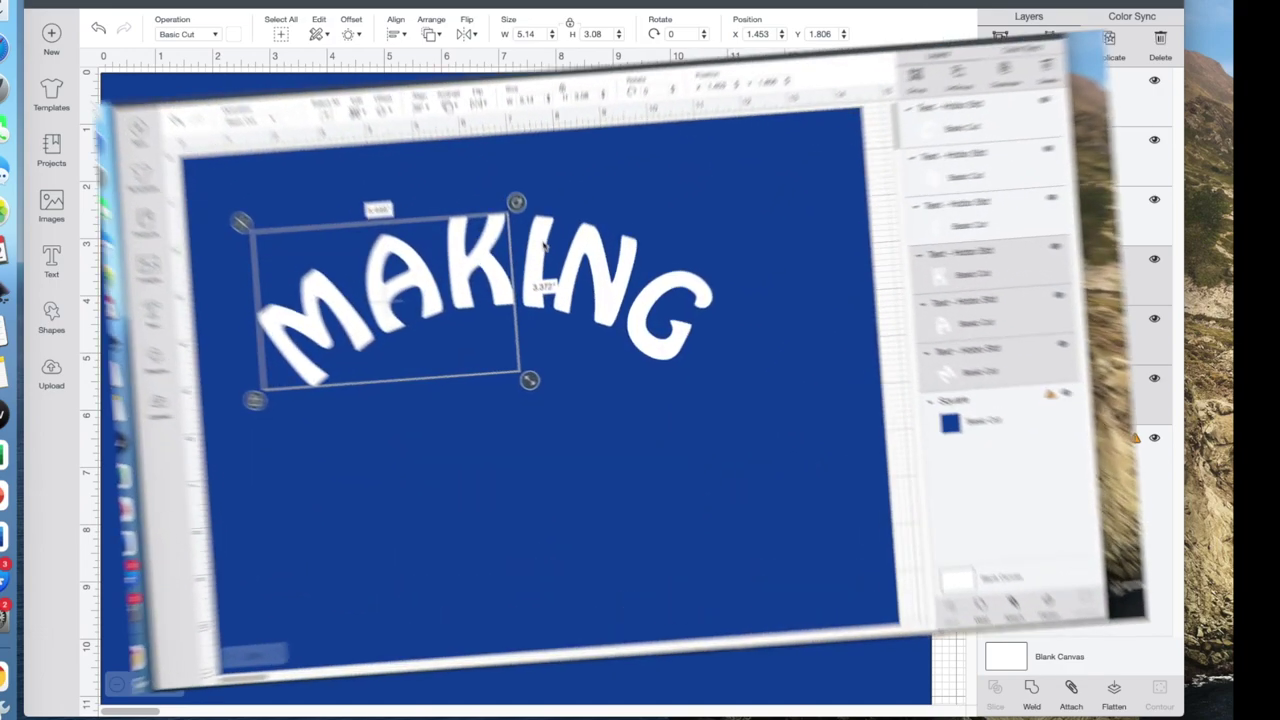
{"action": "left_click", "coordinate": [524, 224], "text": "shift"}
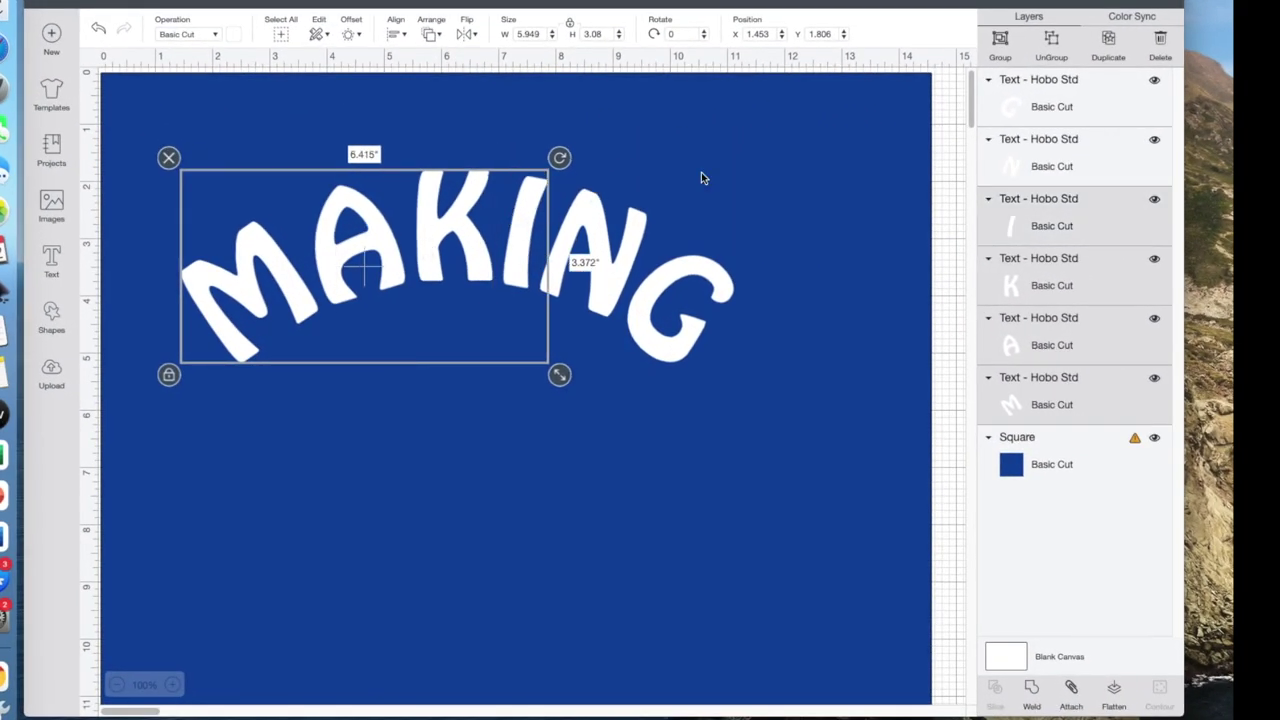
{"action": "left_click", "coordinate": [998, 157], "text": "shift"}
{"action": "left_click", "coordinate": [1032, 106], "text": "shift"}
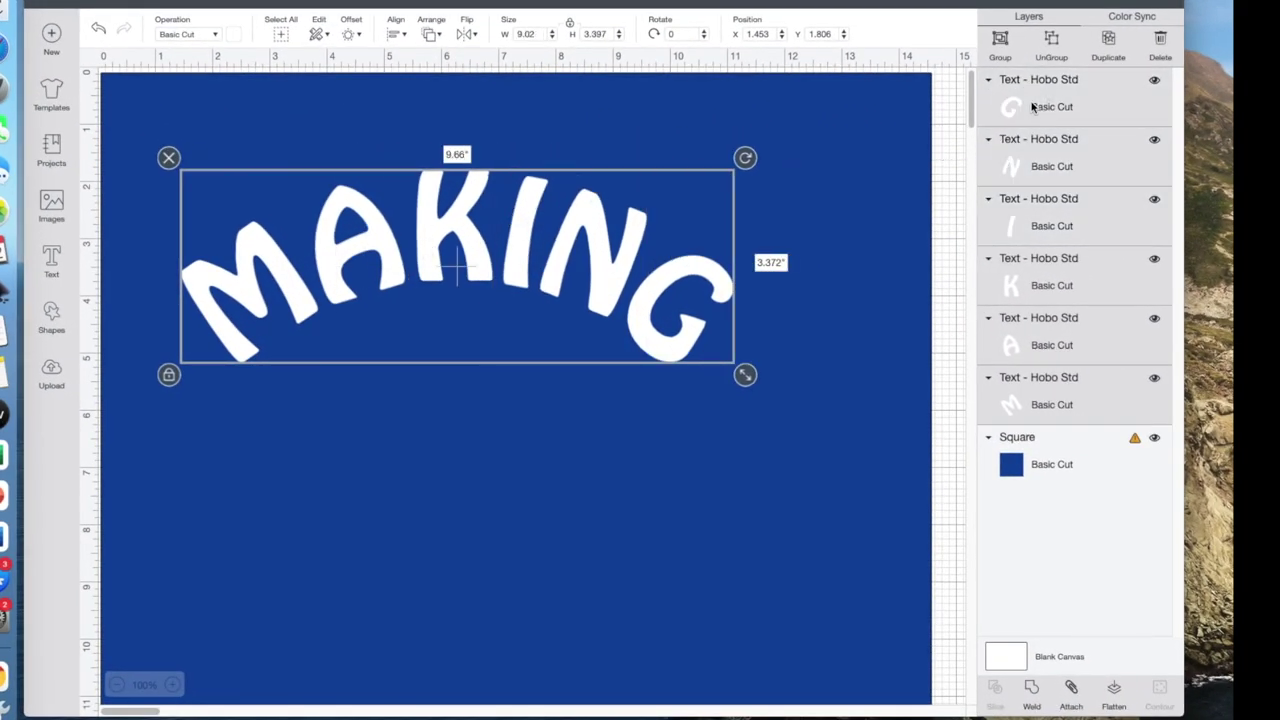
{"action": "left_click", "coordinate": [999, 44]}
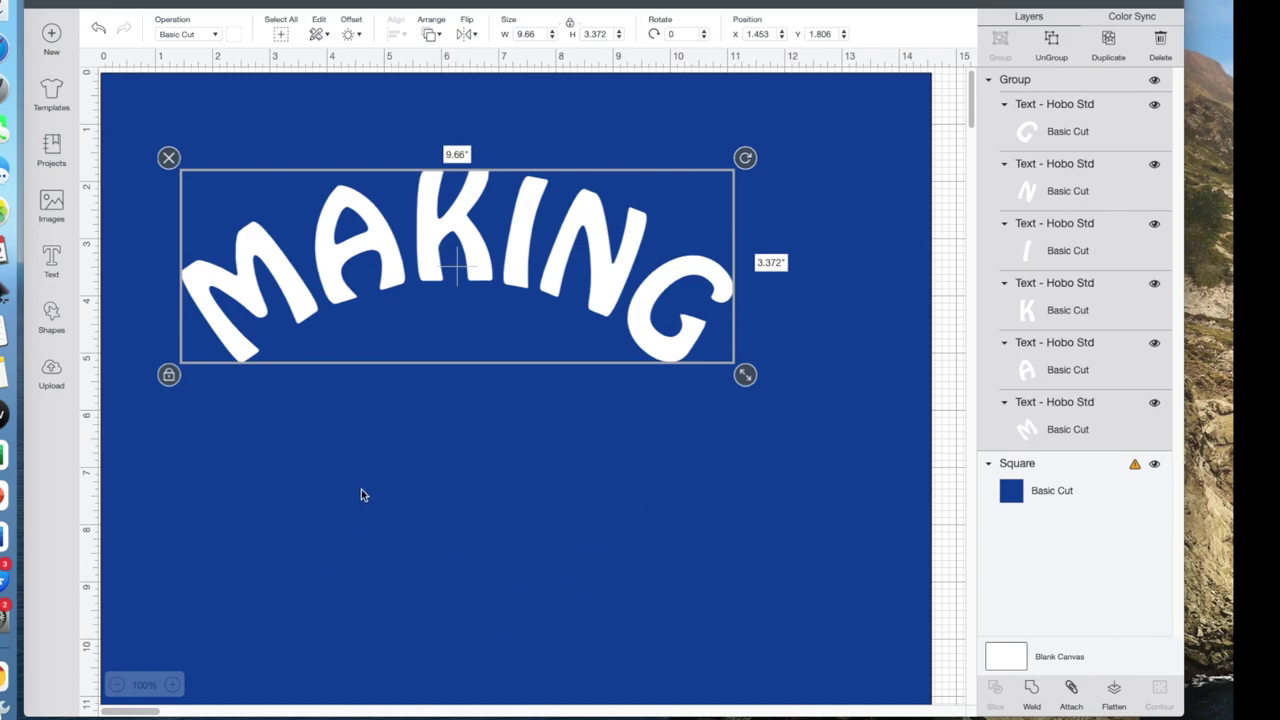
Add the text MARILYN below the MAKING arch, at about X 4.19, Y 6.5, and colour it white
{"action": "left_click", "coordinate": [55, 256]}
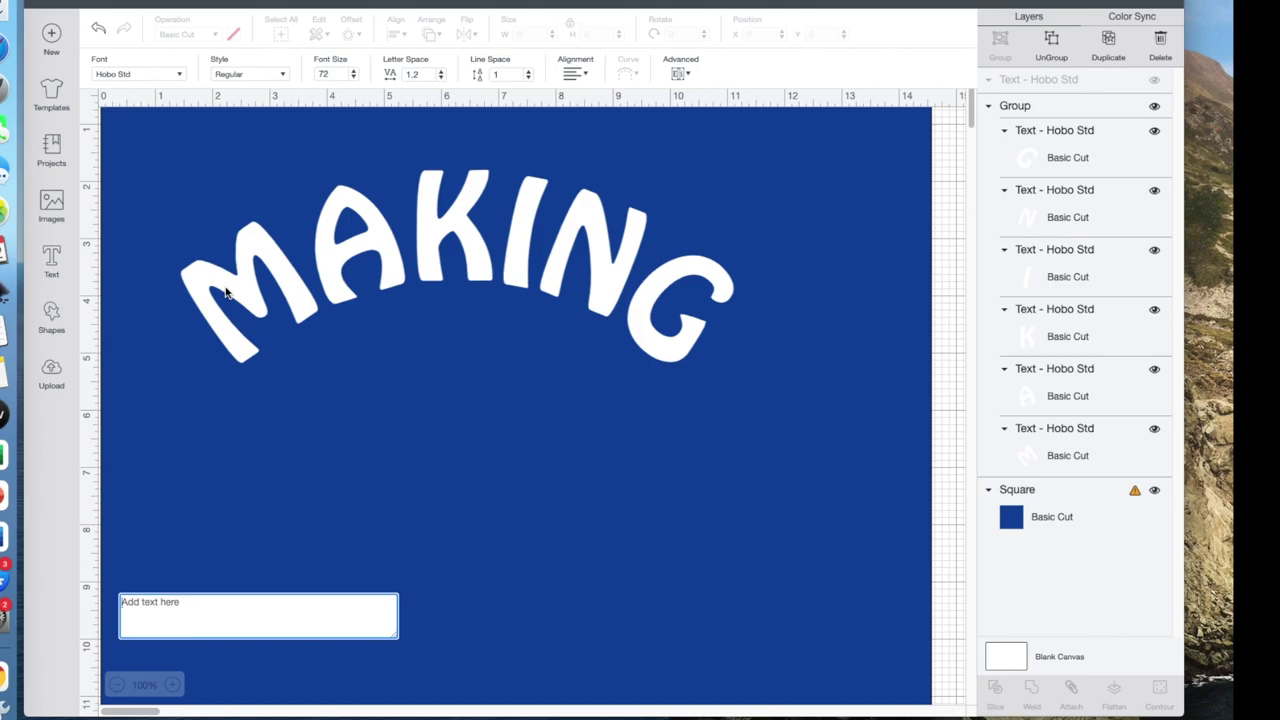
{"action": "type", "text": "MARILYN"}
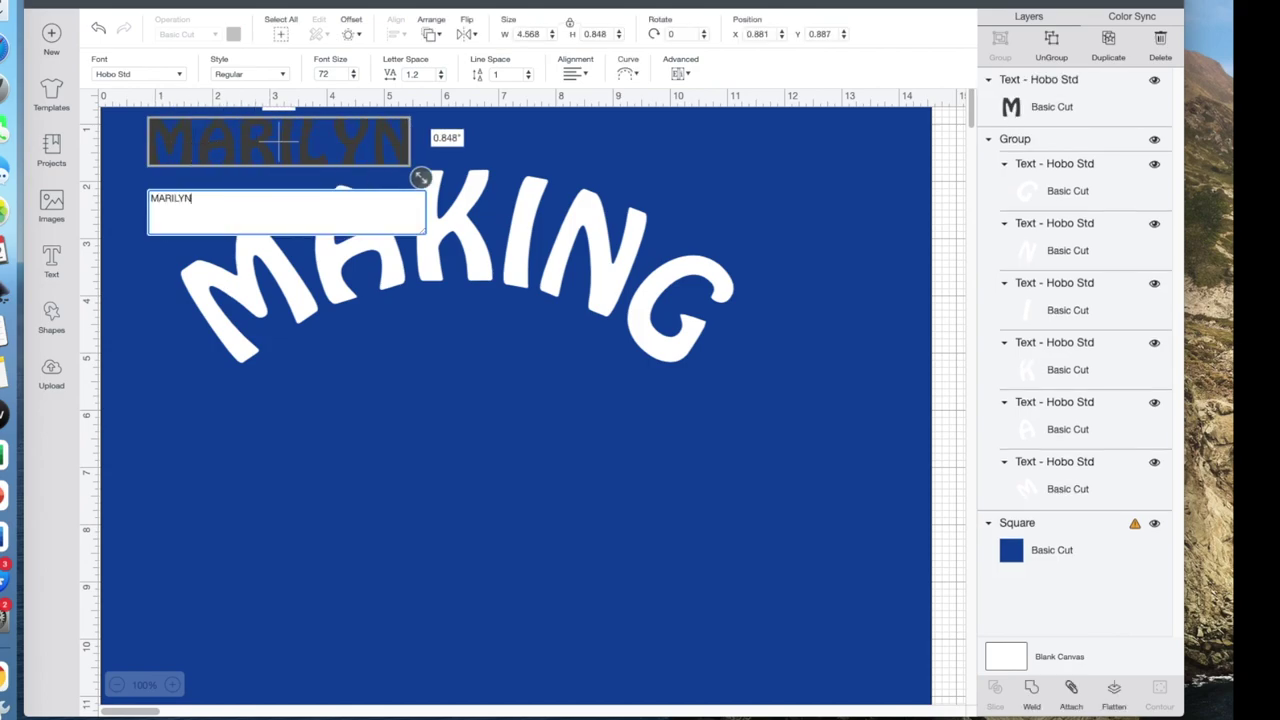
{"action": "left_click", "coordinate": [291, 147]}
{"action": "left_click_drag", "start_coordinate": [291, 147], "coordinate": [479, 467]}
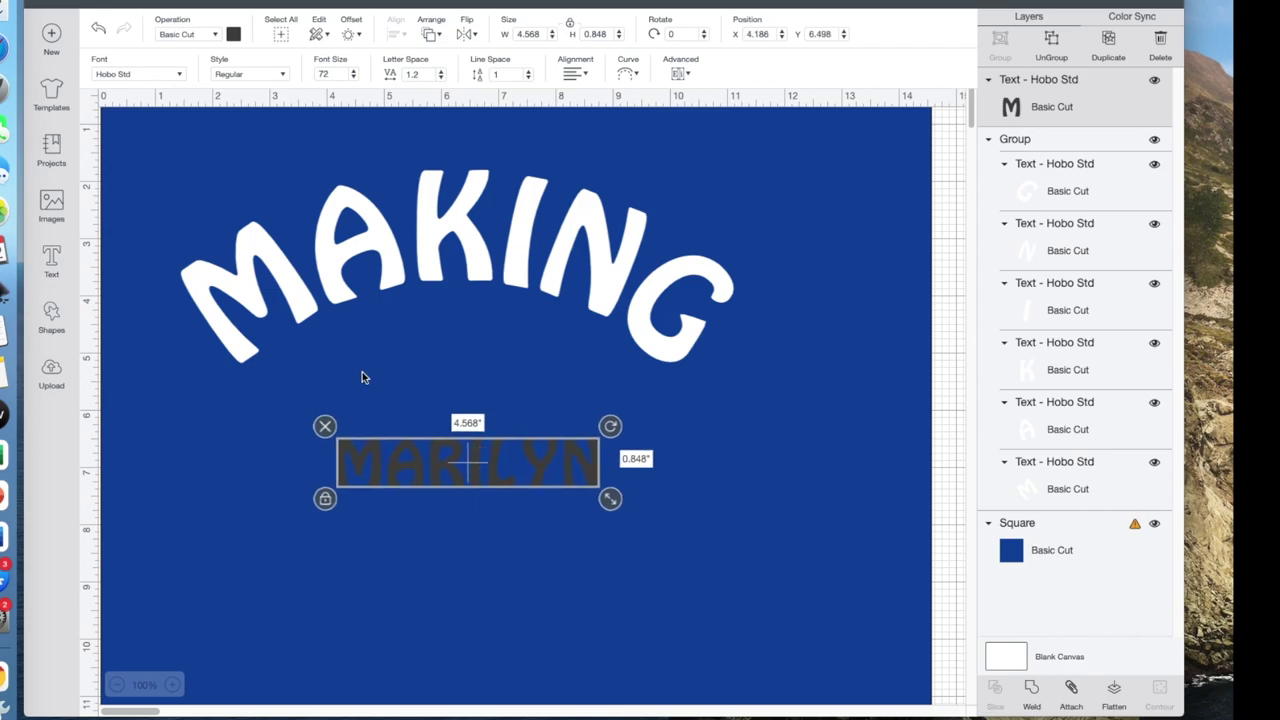
{"action": "left_click", "coordinate": [235, 38]}
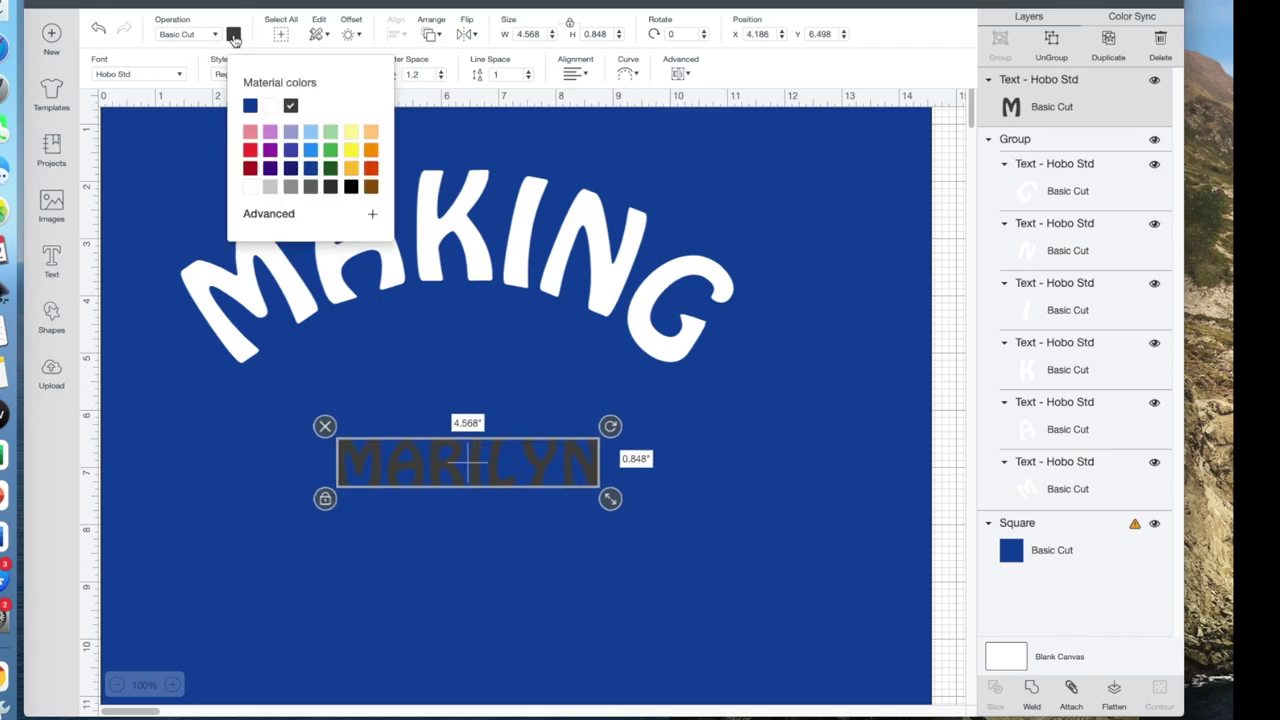
{"action": "left_click", "coordinate": [251, 188]}
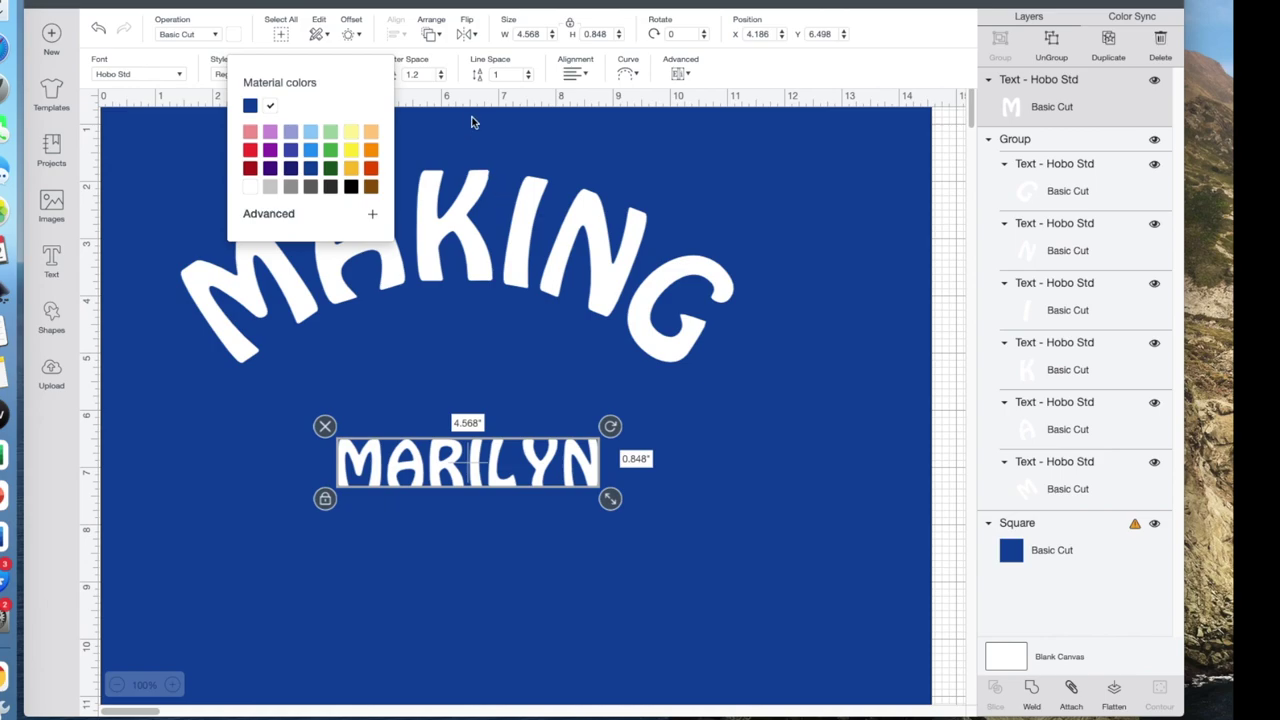
Set the MARILYN text's height to 2.0 and move it to about X 1.02, Y 7.64
{"action": "left_click", "coordinate": [612, 34]}
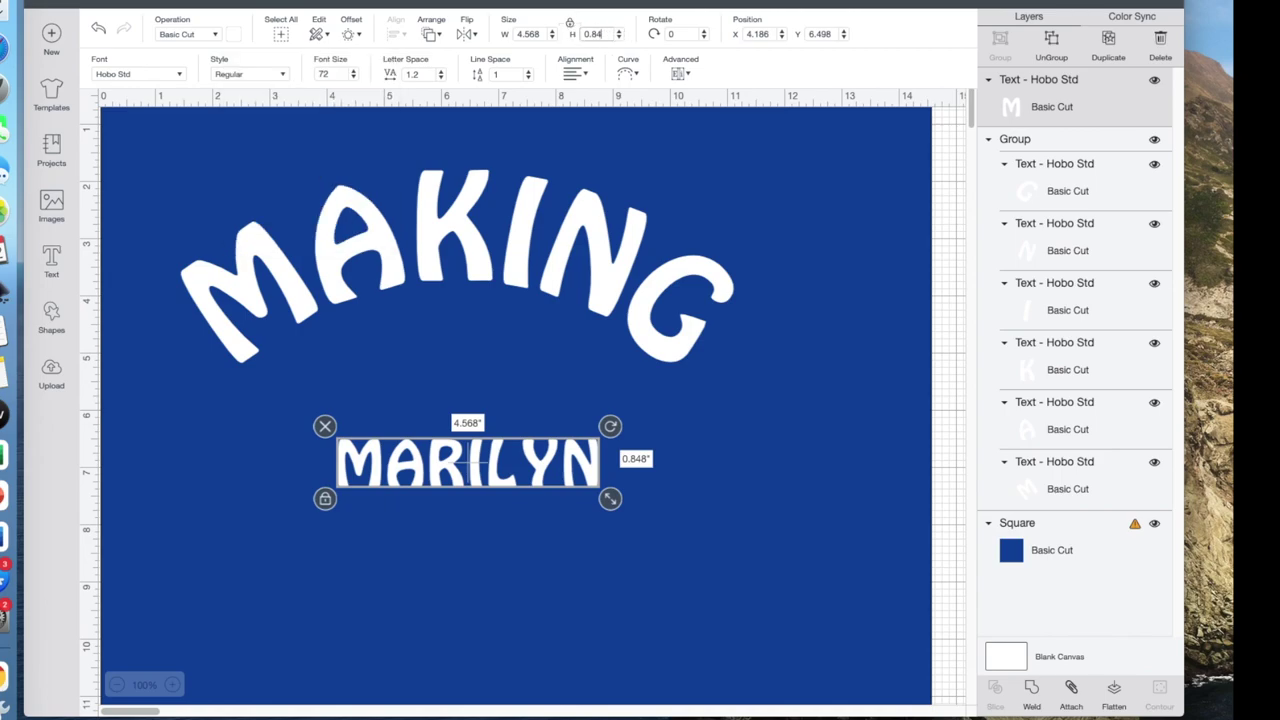
{"action": "type", "text": "2.0"}
{"action": "key", "text": "Return"}
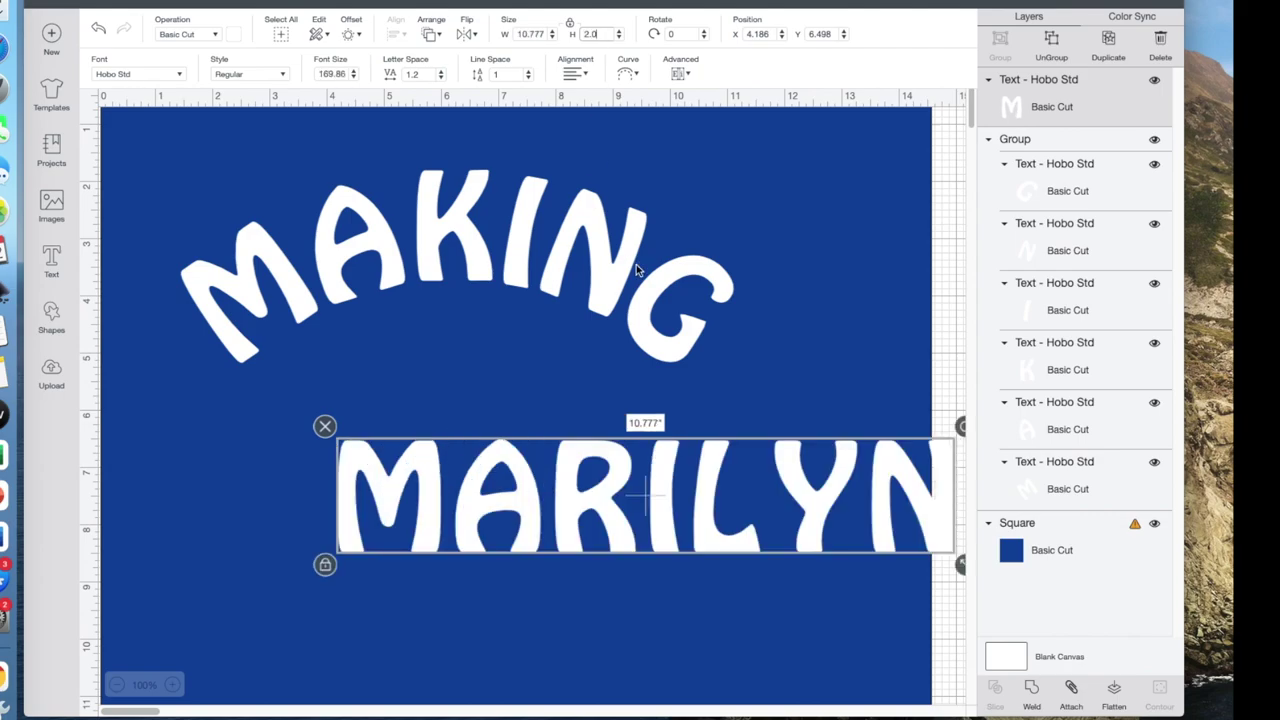
{"action": "left_click_drag", "start_coordinate": [690, 530], "coordinate": [510, 596]}
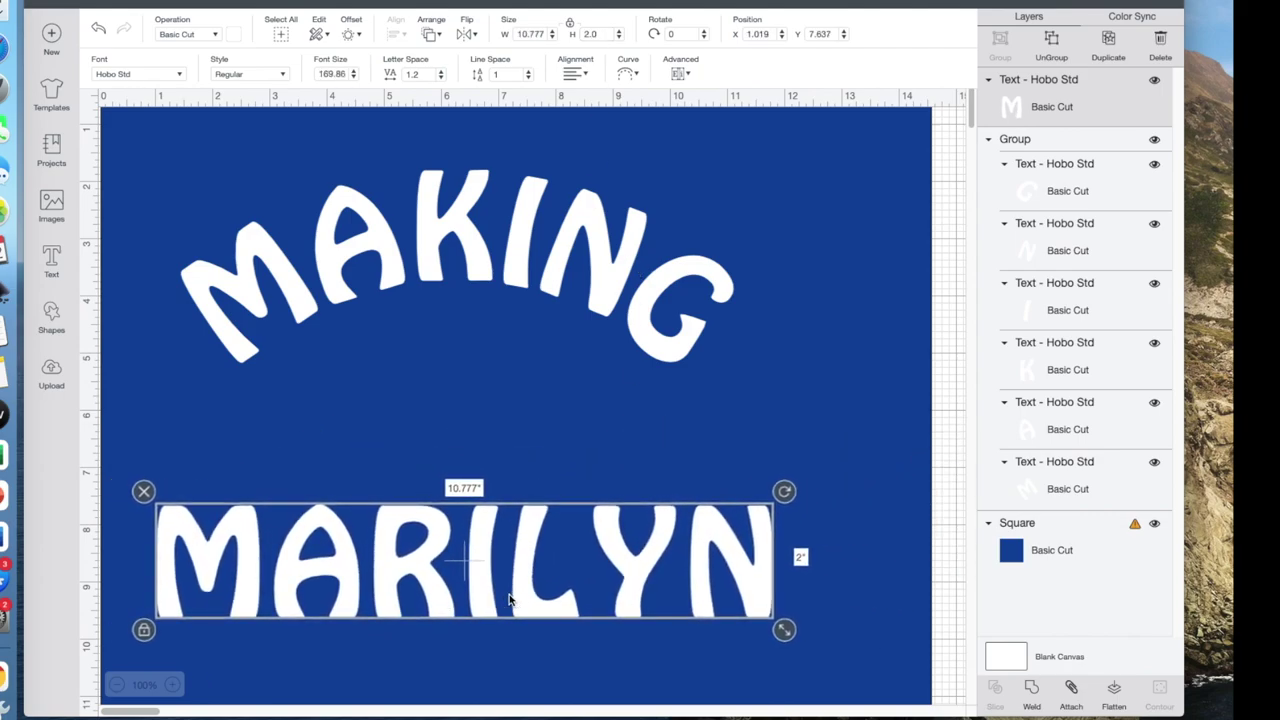
Curve MARILYN upward at the ends with a diameter of about -14.04 and reduce its letter spacing to 0.2
{"action": "left_click", "coordinate": [628, 73]}
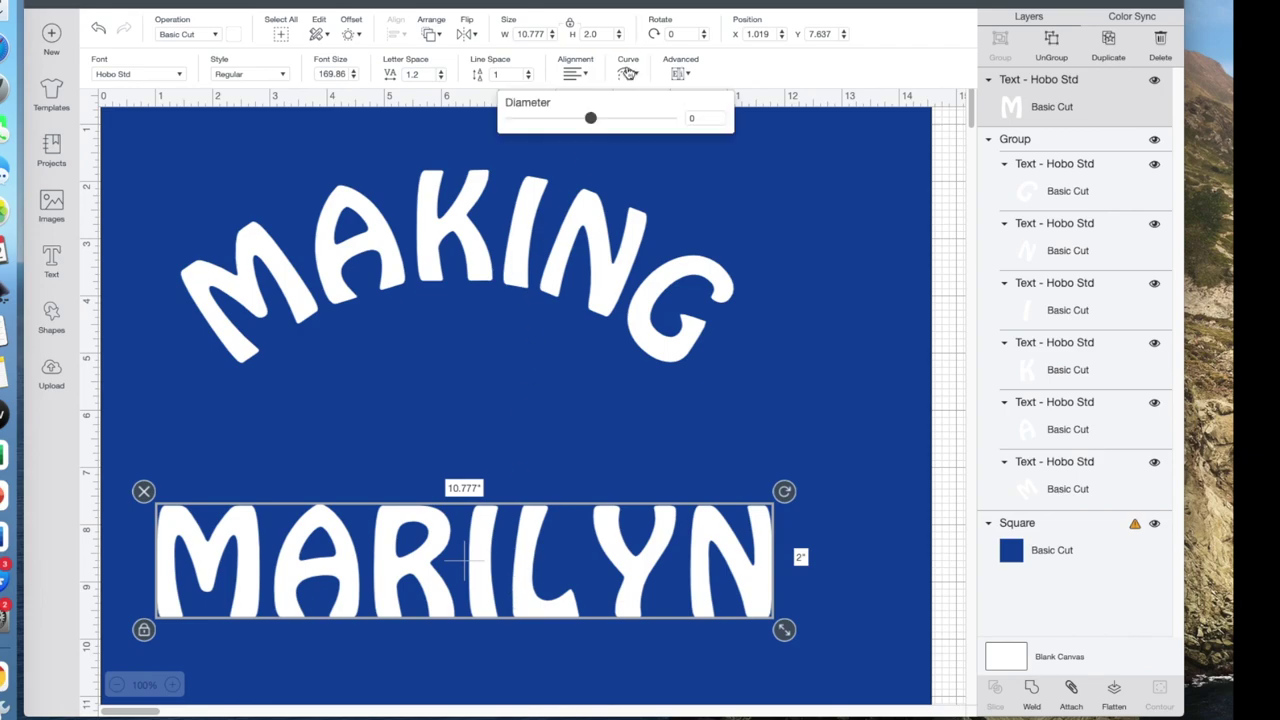
{"action": "left_click_drag", "start_coordinate": [591, 119], "coordinate": [539, 116]}
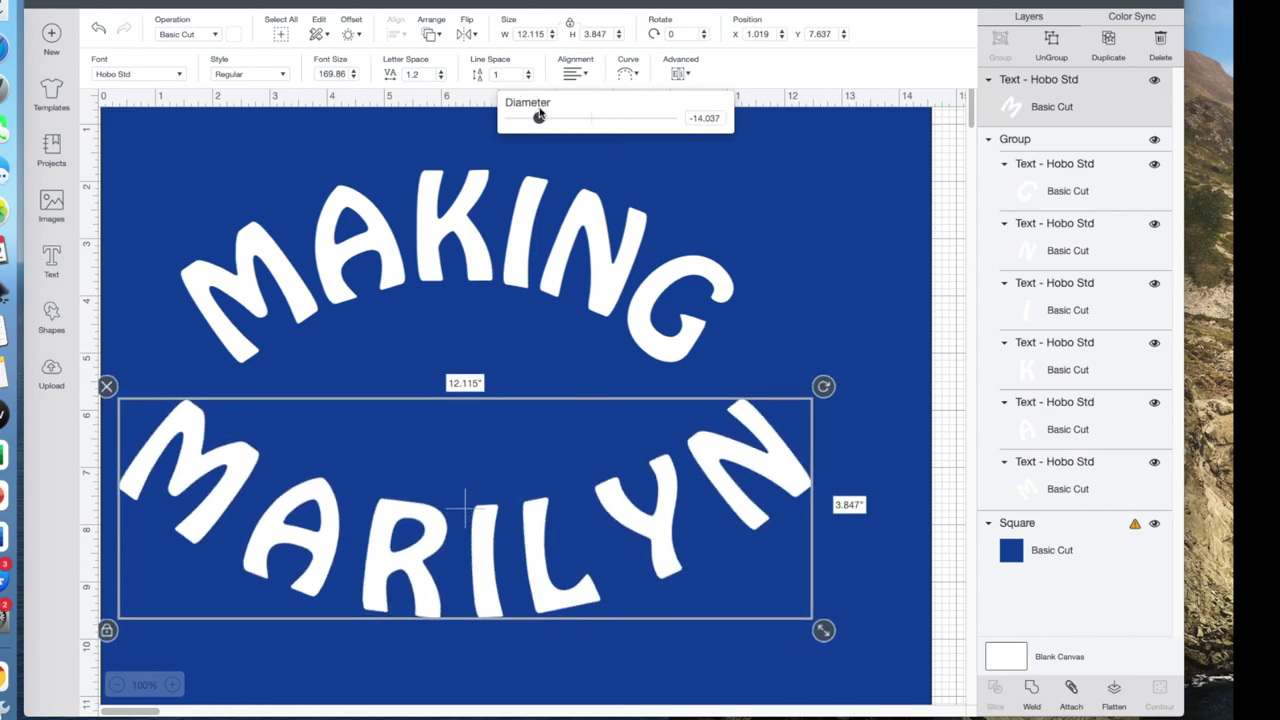
{"action": "left_click", "coordinate": [441, 79]}
{"action": "left_click", "coordinate": [441, 79]}
{"action": "left_click", "coordinate": [441, 79]}
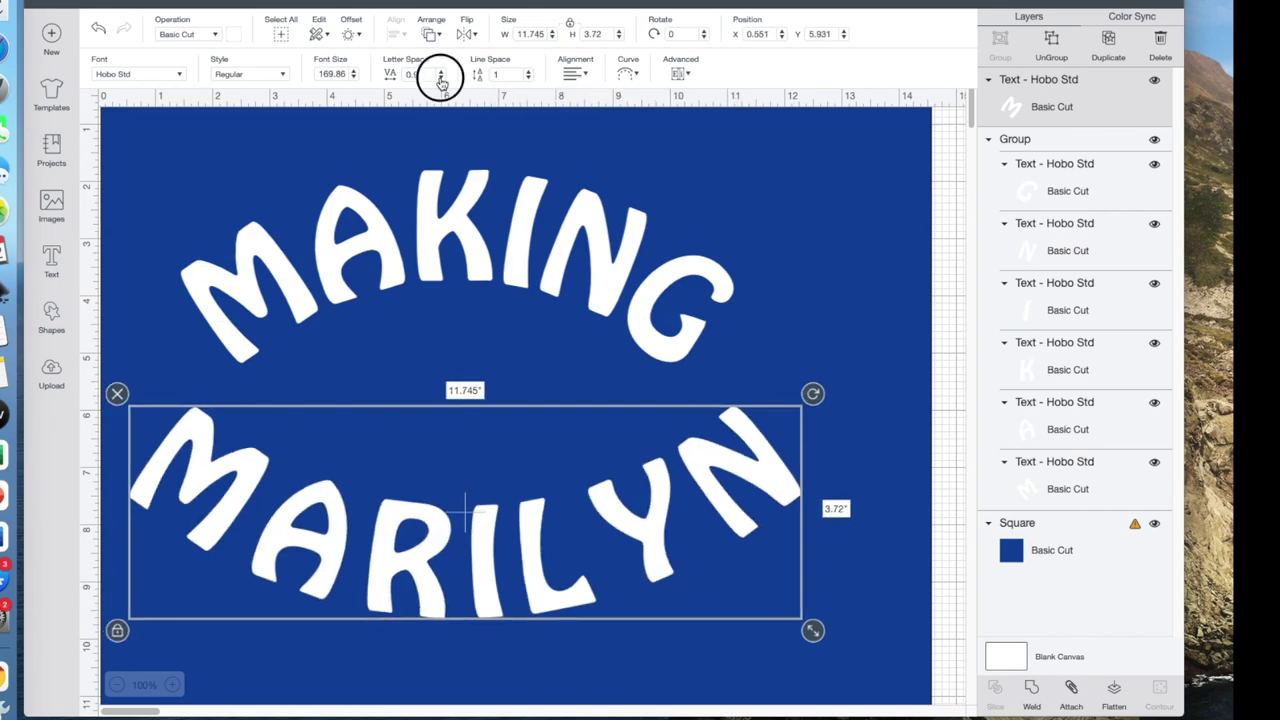
{"action": "left_click", "coordinate": [441, 79]}
{"action": "left_click", "coordinate": [441, 79]}
{"action": "left_click", "coordinate": [441, 79]}
{"action": "left_click", "coordinate": [441, 79]}
{"action": "left_click", "coordinate": [441, 79]}
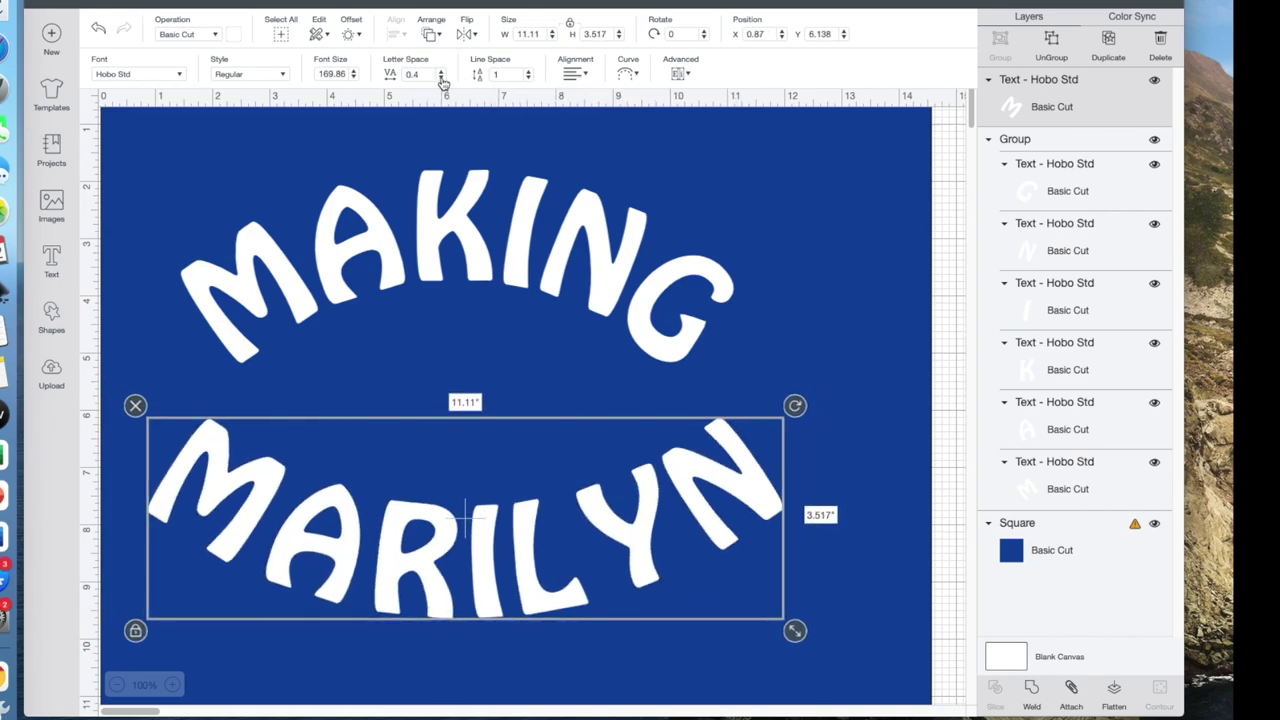
{"action": "left_click", "coordinate": [441, 79]}
{"action": "left_click", "coordinate": [441, 79]}
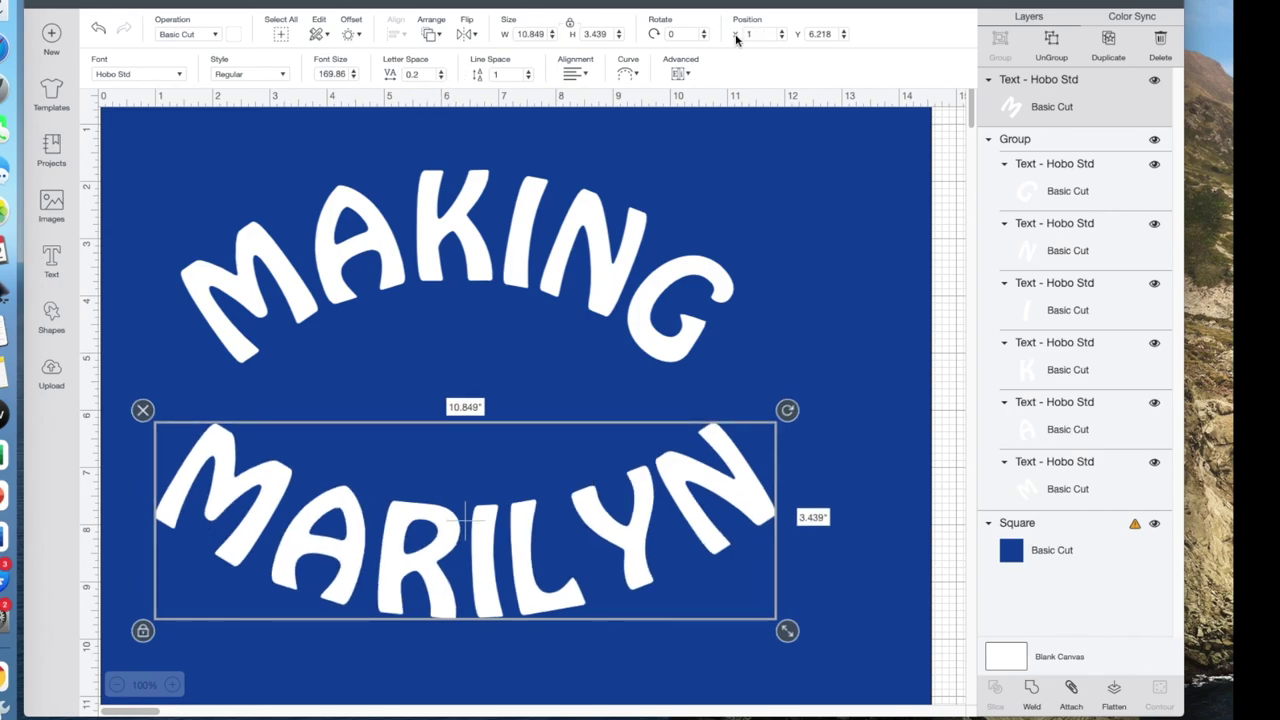
Ungroup the curved MARILYN text into separate letters and shift the L slightly away from the I
{"action": "left_click", "coordinate": [1052, 52]}
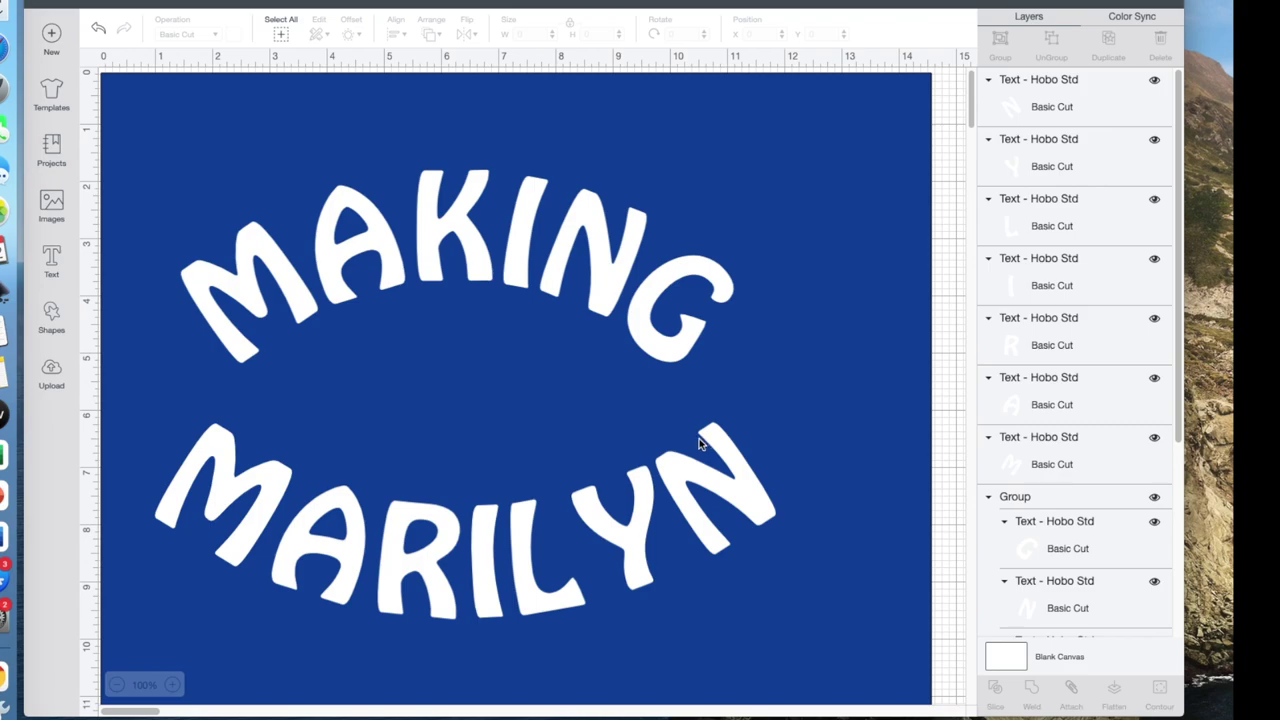
{"action": "left_click", "coordinate": [562, 595]}
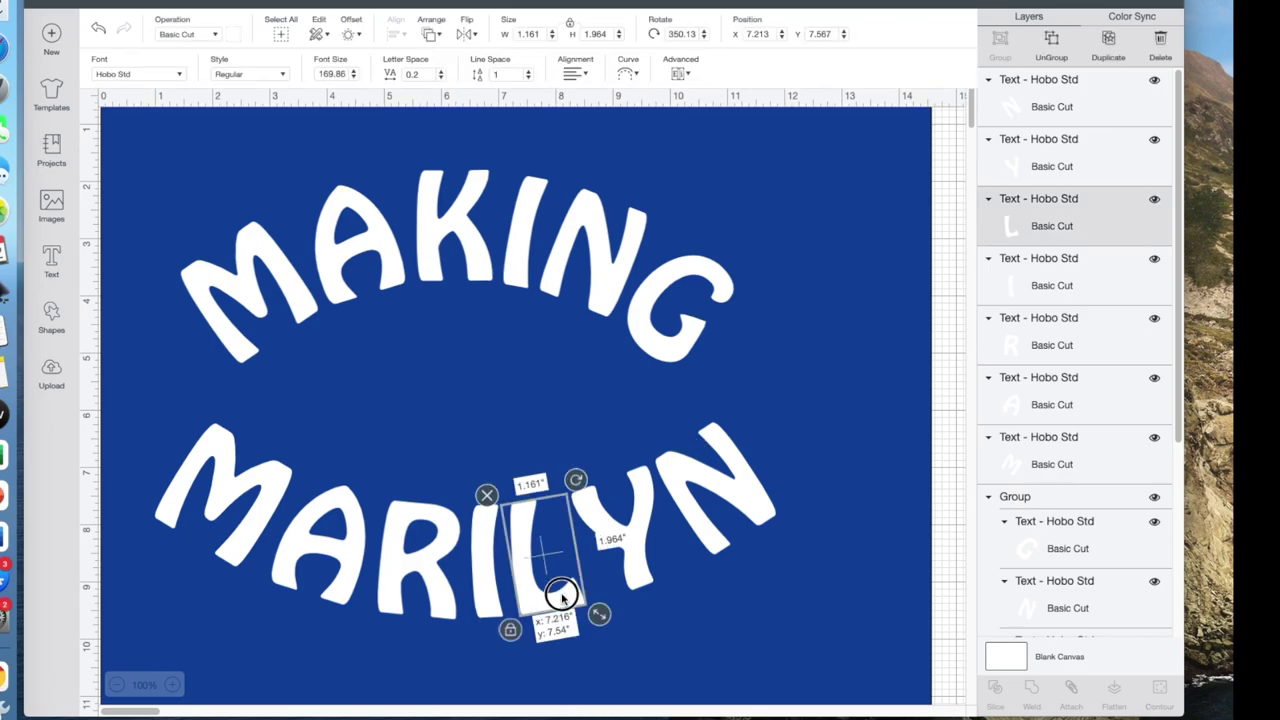
{"action": "left_click_drag", "start_coordinate": [562, 595], "coordinate": [575, 596]}
{"action": "left_click_drag", "start_coordinate": [494, 606], "coordinate": [495, 606]}
{"action": "left_click", "coordinate": [698, 626]}
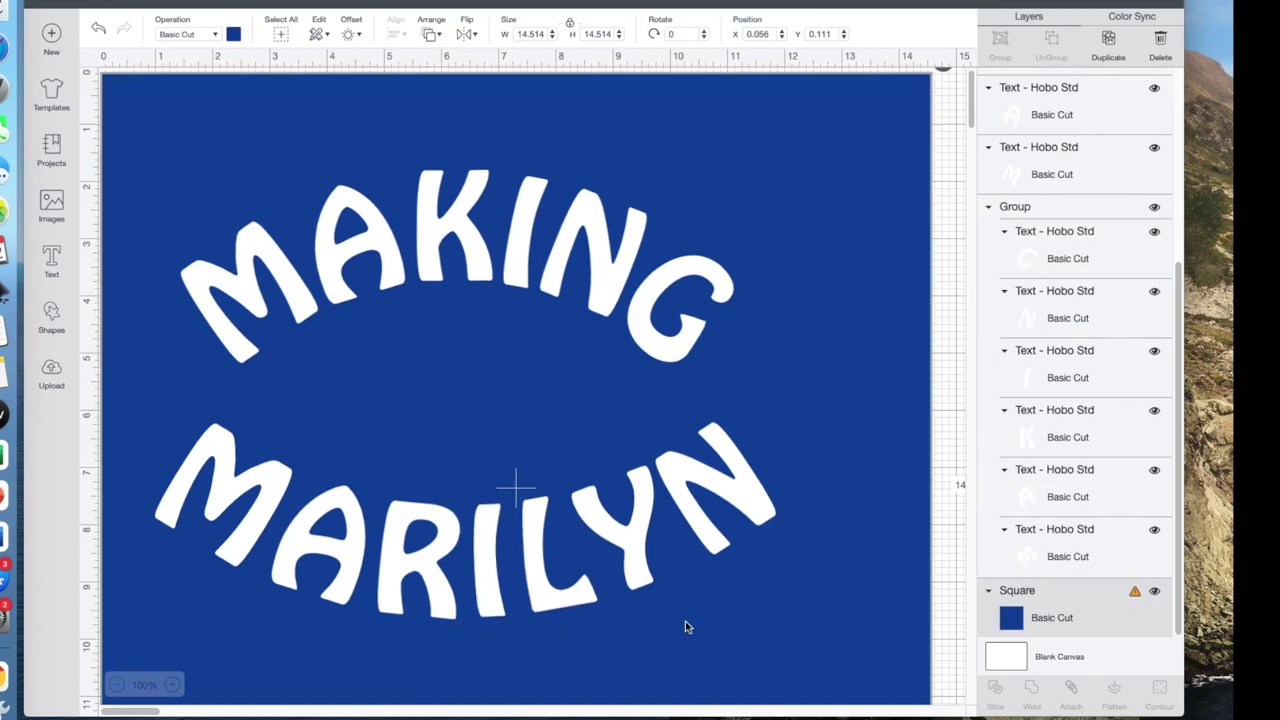
Even out the MARILYN spacing by nudging the Y toward the L and the initial M toward the A
{"action": "left_click", "coordinate": [637, 566]}
{"action": "left_click_drag", "start_coordinate": [637, 566], "coordinate": [630, 564]}
{"action": "left_click", "coordinate": [757, 512]}
{"action": "left_click_drag", "start_coordinate": [757, 512], "coordinate": [756, 513]}
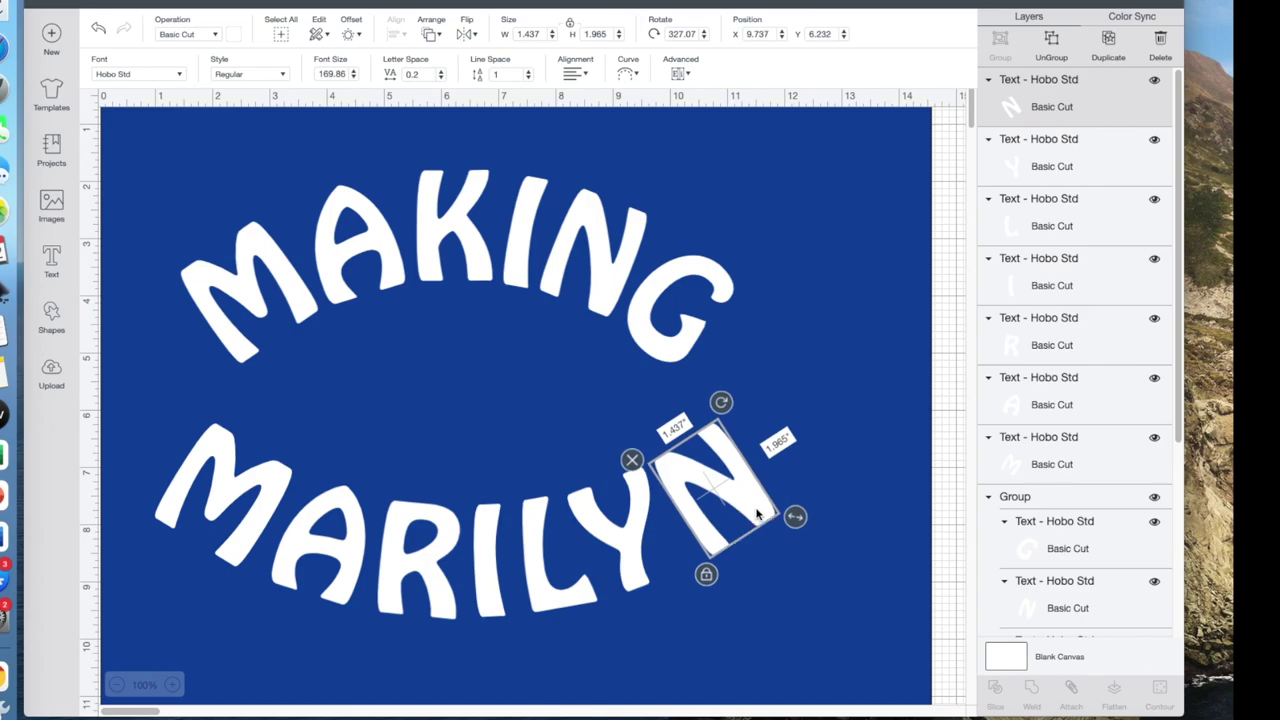
{"action": "left_click", "coordinate": [266, 484]}
{"action": "left_click_drag", "start_coordinate": [265, 484], "coordinate": [270, 485]}
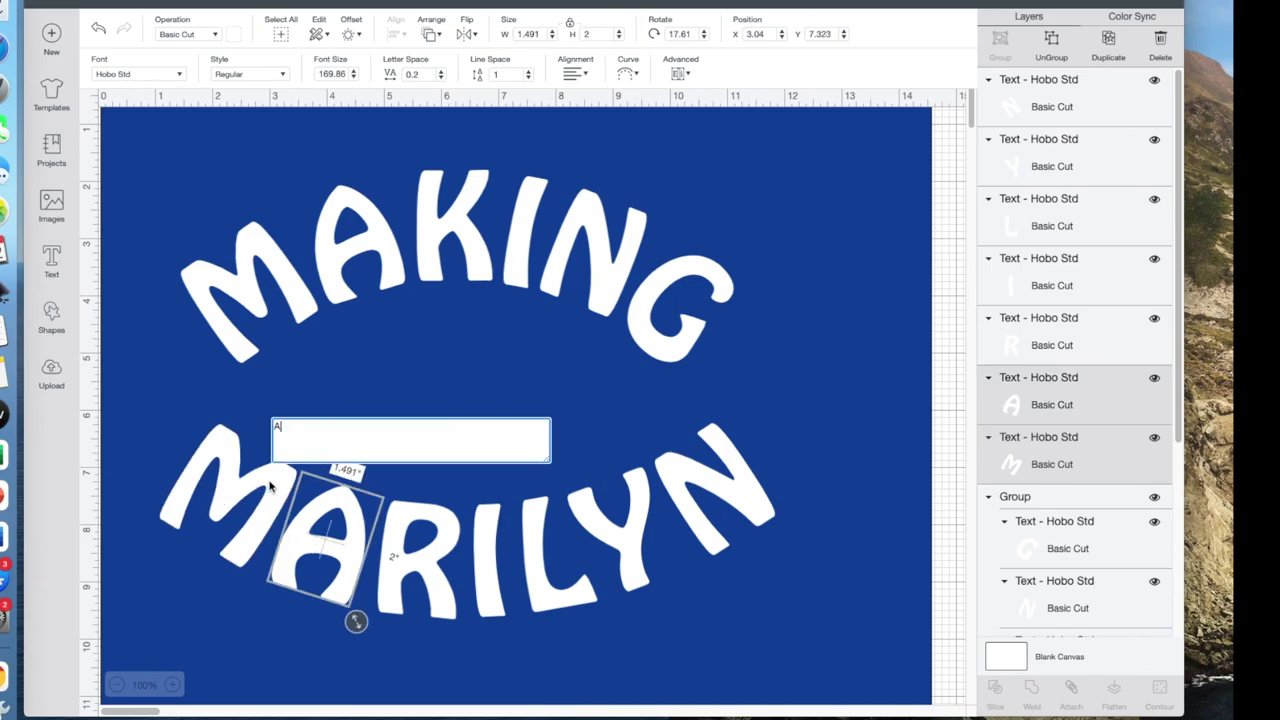
{"action": "left_click", "coordinate": [320, 637]}
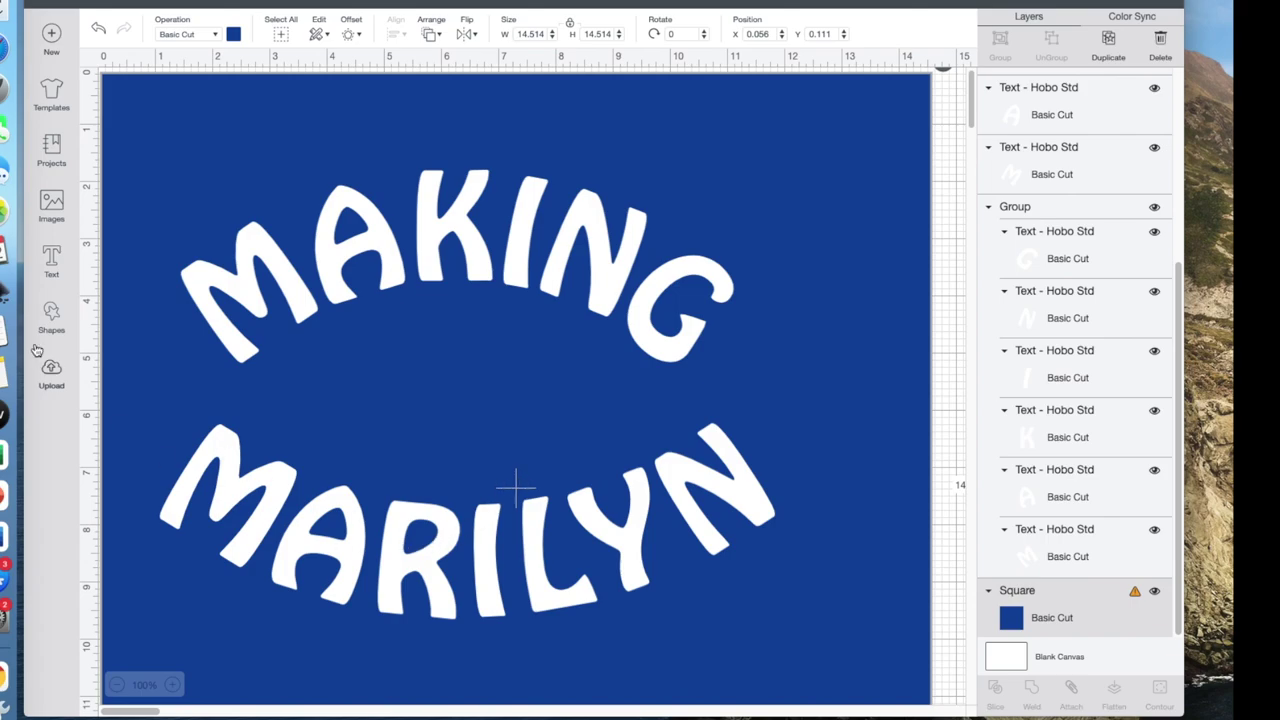
Add a circle, unlock its proportions and stretch it to about 9.375 by 4.903 between the two words, at about X 1.694, Y 2.722
{"action": "left_click", "coordinate": [54, 316]}
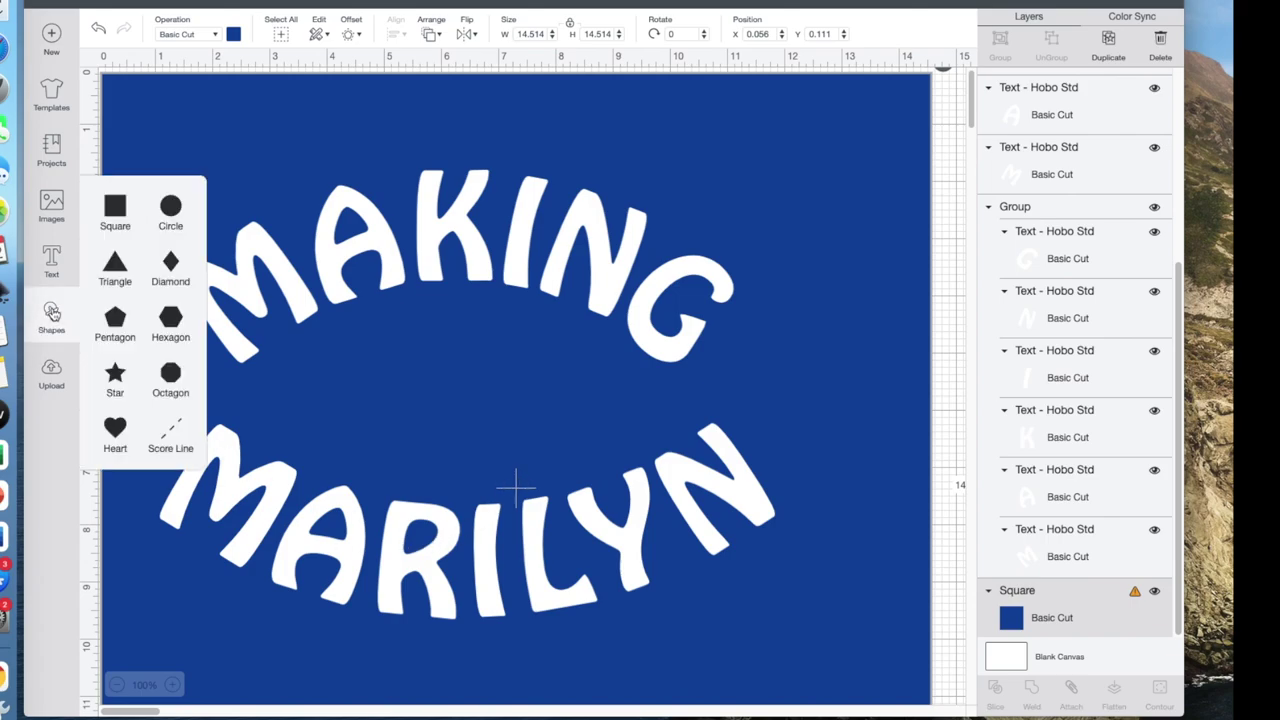
{"action": "left_click", "coordinate": [170, 205]}
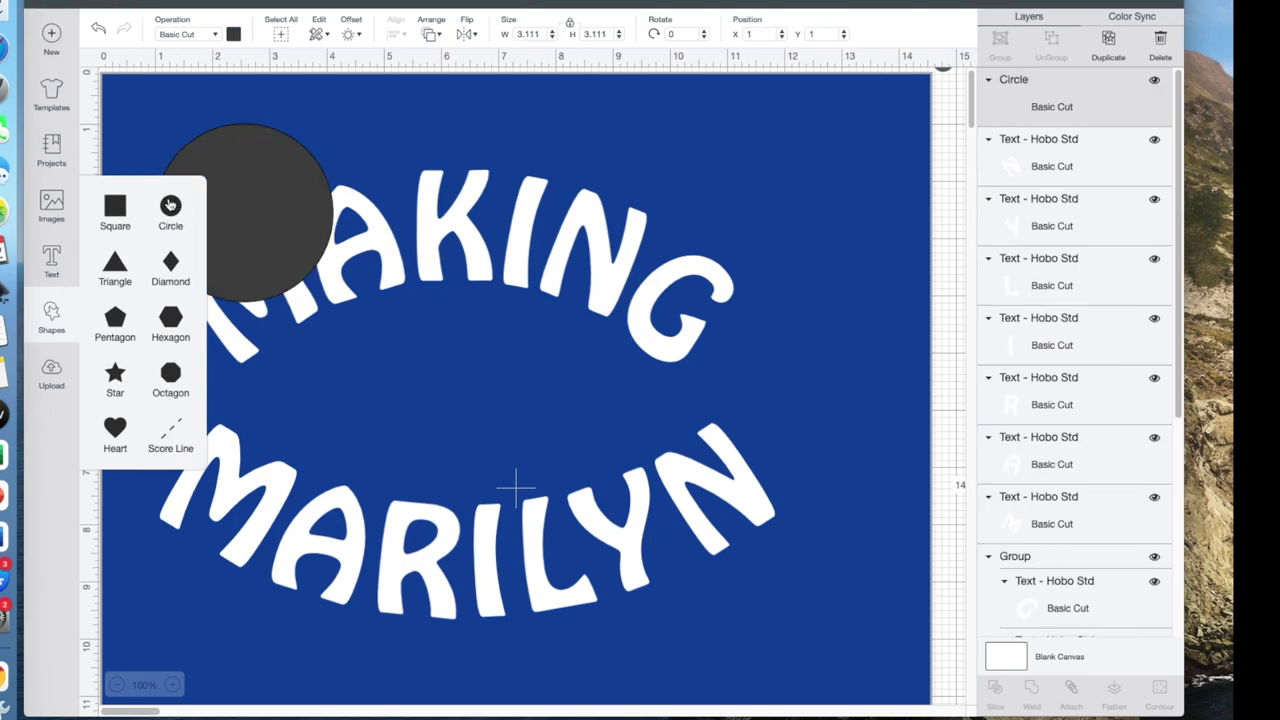
{"action": "left_click", "coordinate": [571, 26]}
{"action": "left_click_drag", "start_coordinate": [345, 315], "coordinate": [700, 406]}
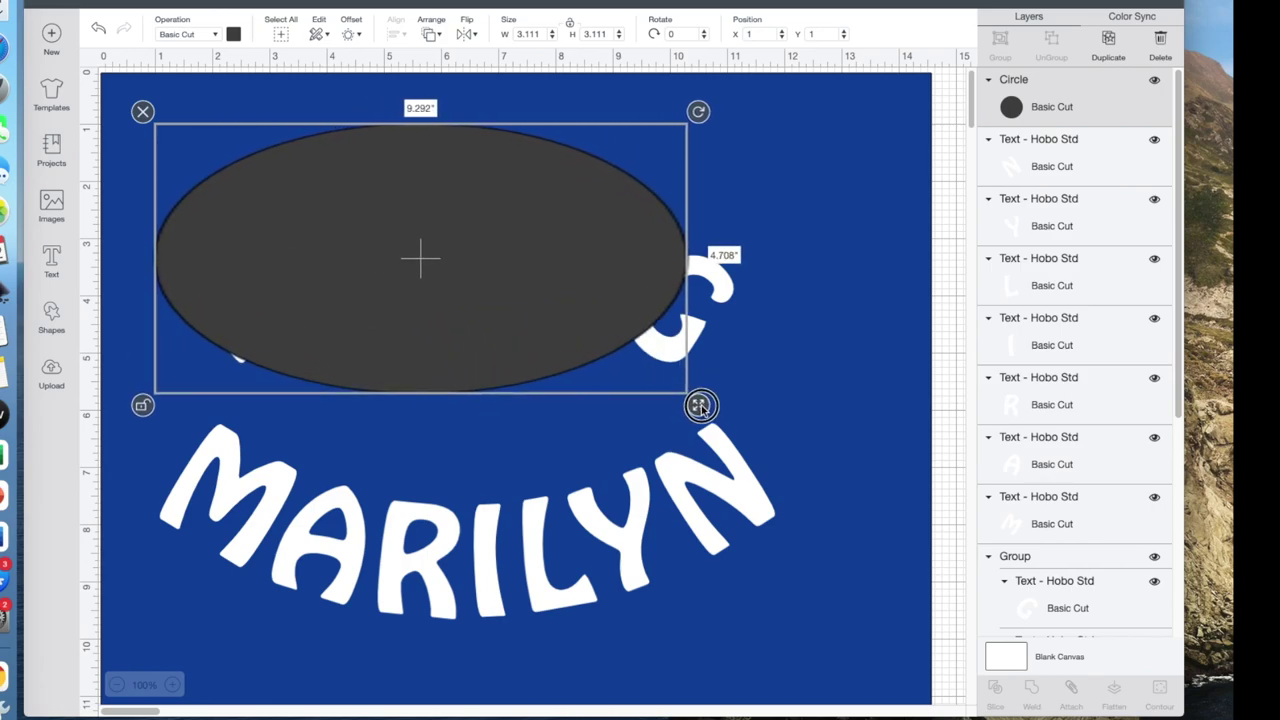
{"action": "left_click_drag", "start_coordinate": [637, 248], "coordinate": [678, 348]}
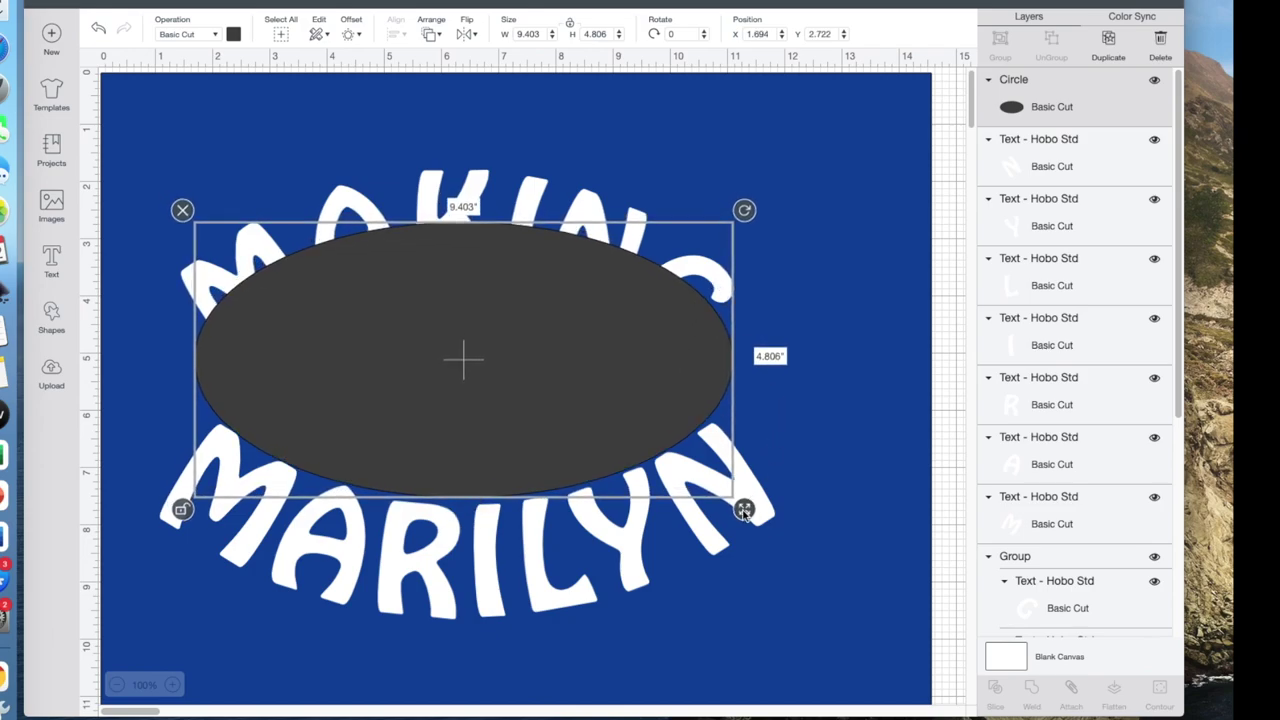
{"action": "left_click_drag", "start_coordinate": [742, 510], "coordinate": [740, 515]}
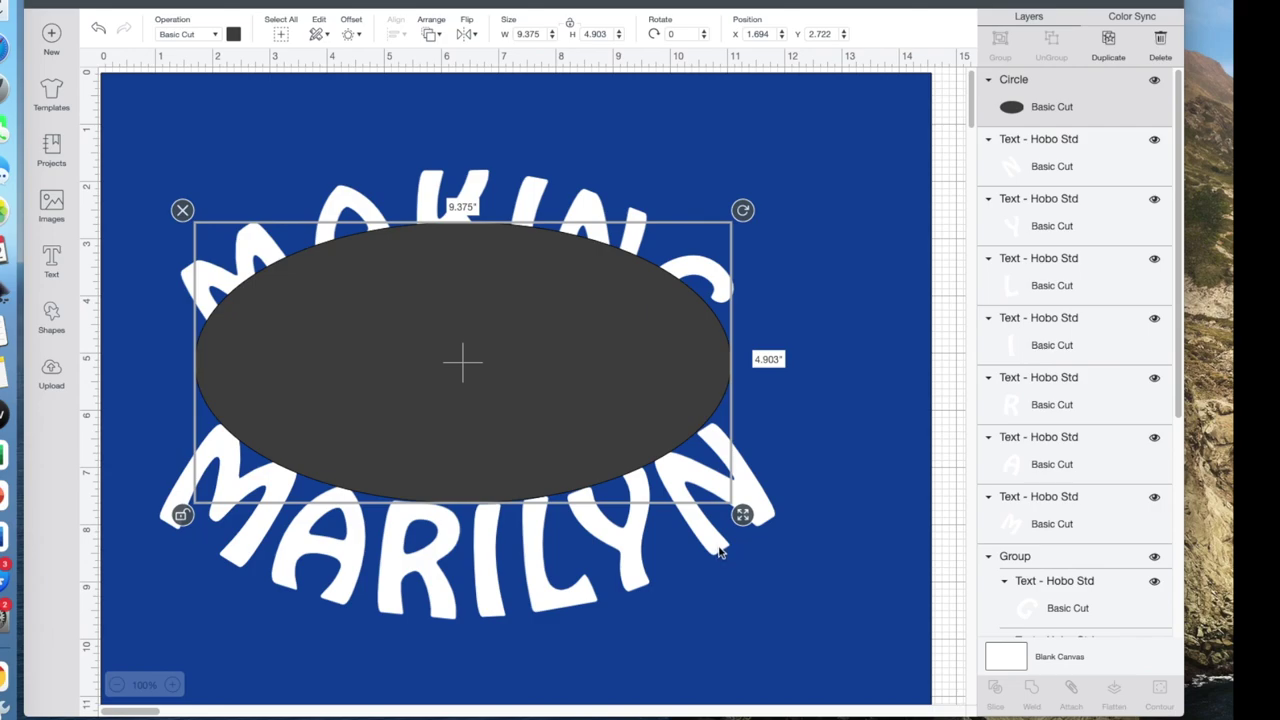
{"action": "left_click", "coordinate": [720, 550]}
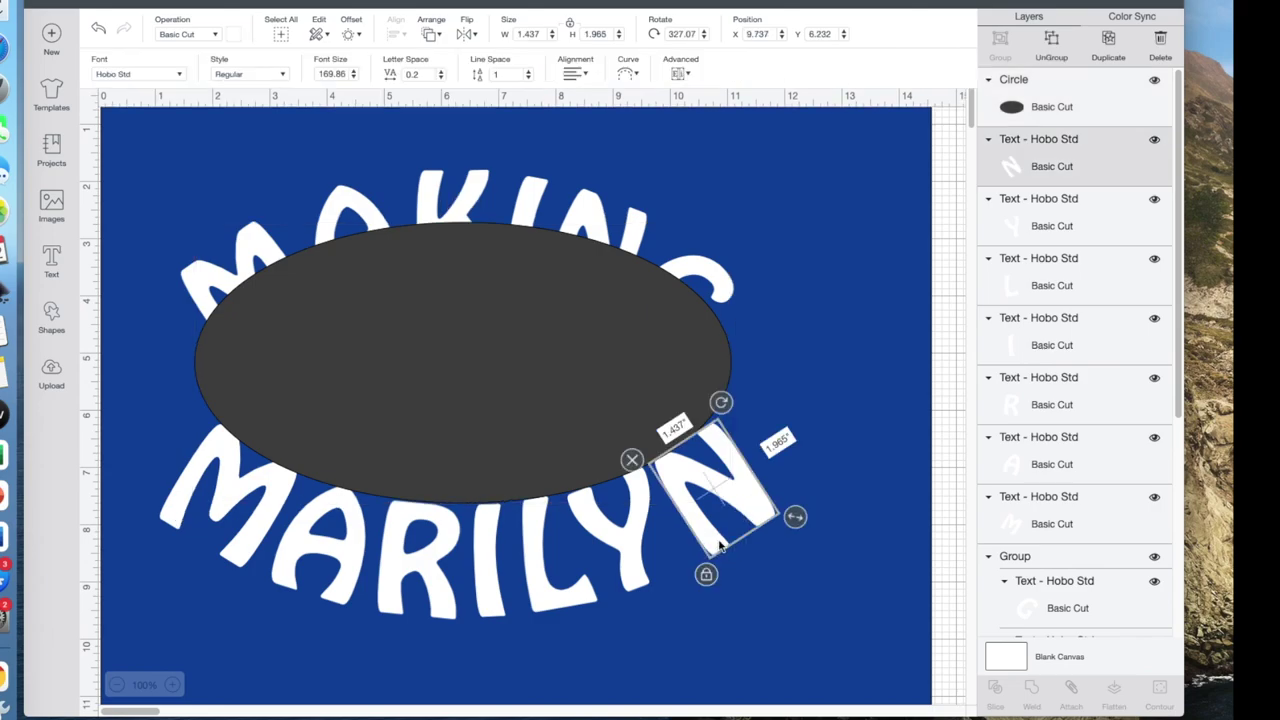
{"action": "left_click", "coordinate": [768, 574]}
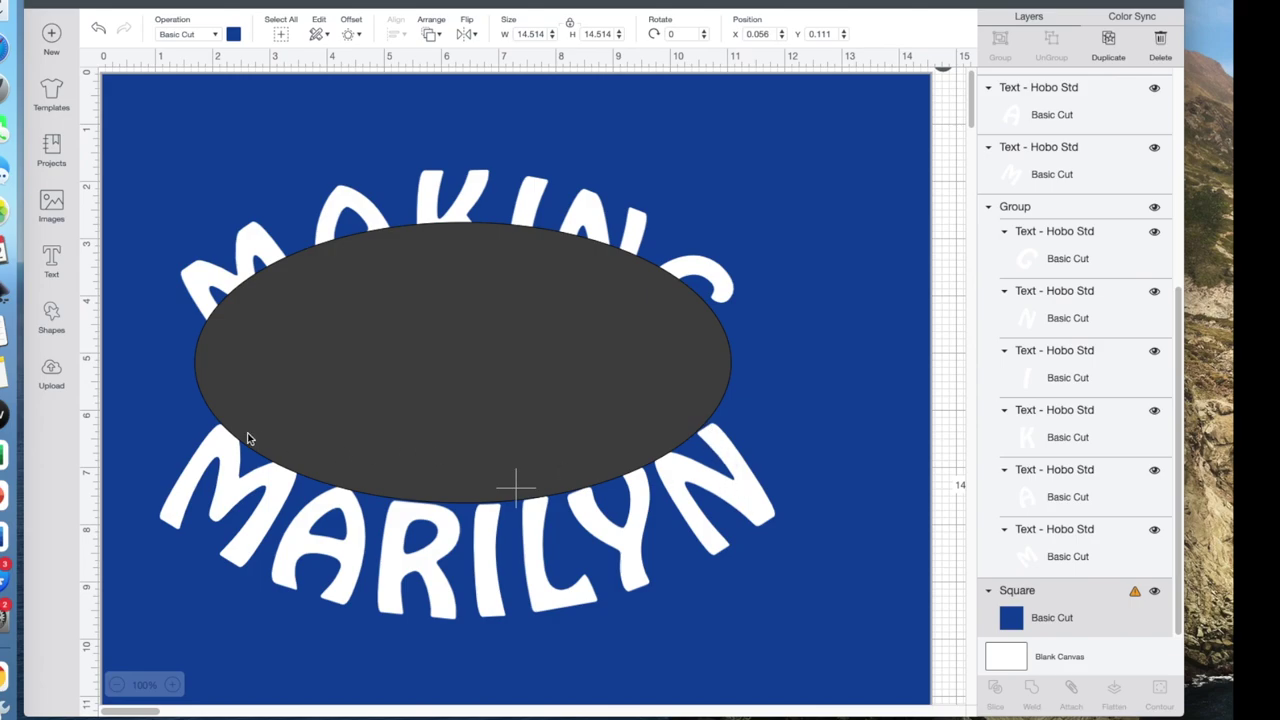
{"action": "left_click", "coordinate": [686, 512]}
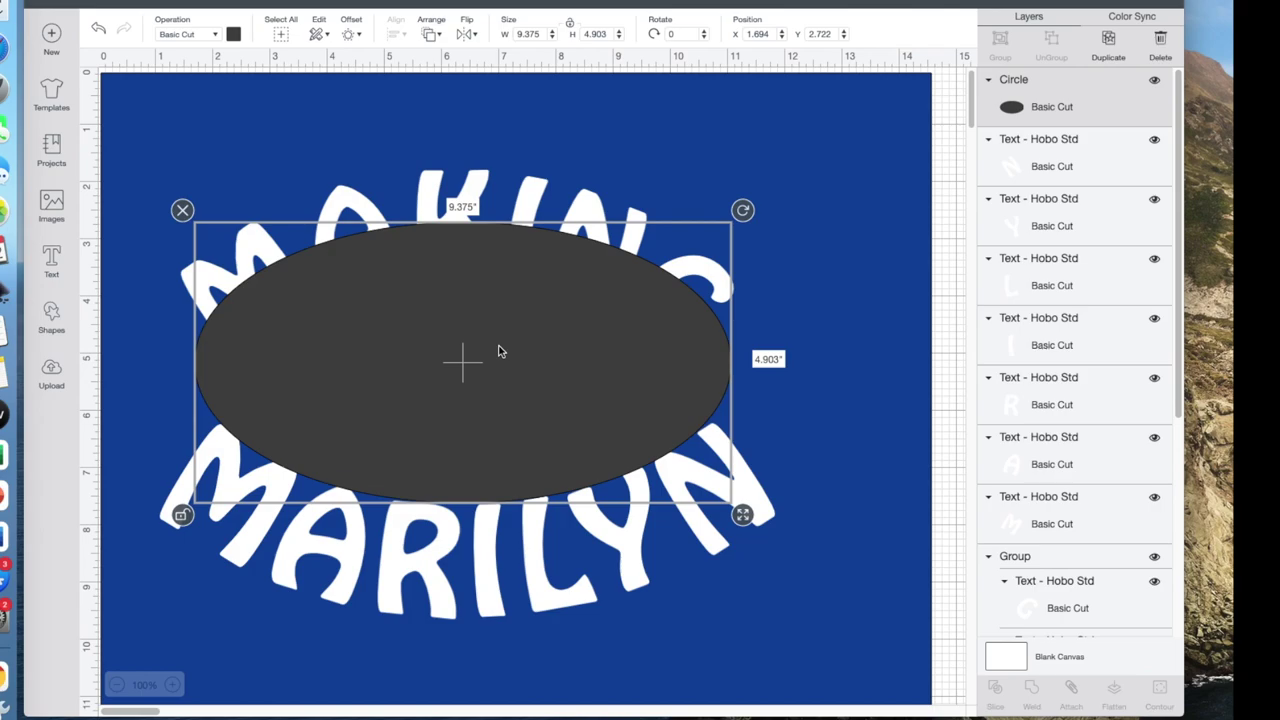
{"action": "left_click", "coordinate": [243, 556], "text": "shift"}
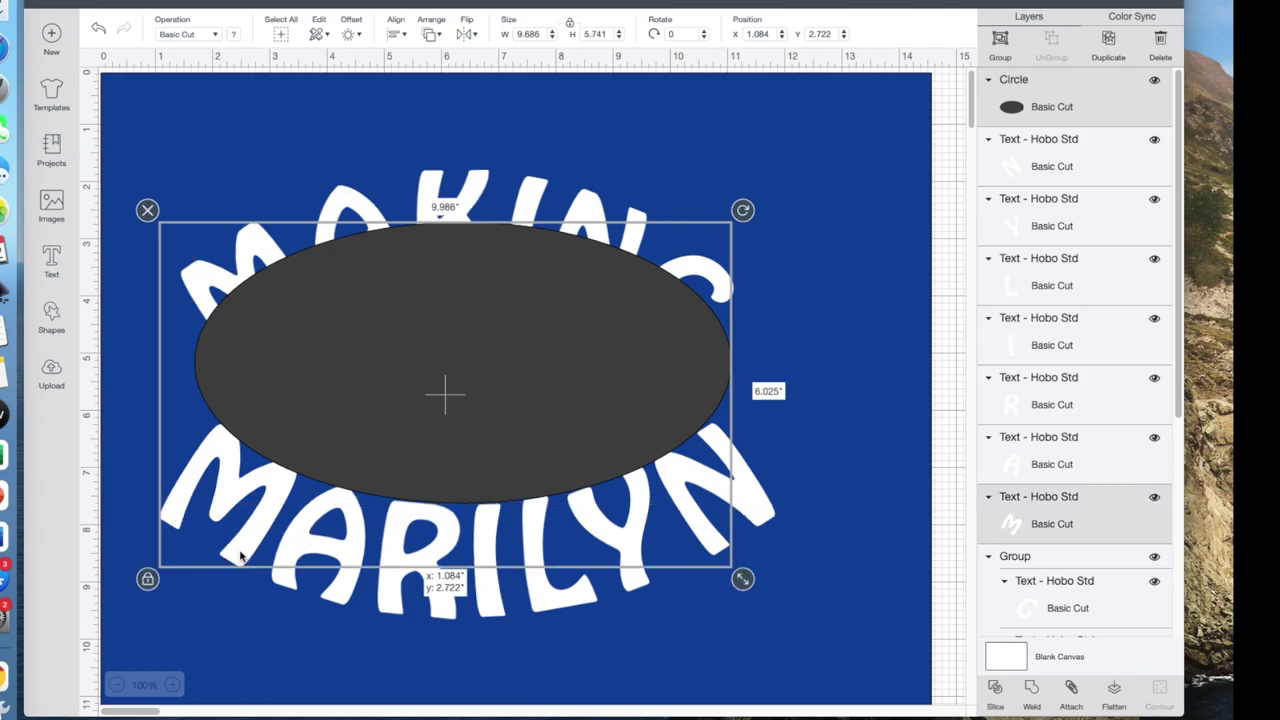
{"action": "left_click", "coordinate": [324, 597], "text": "shift"}
{"action": "left_click", "coordinate": [447, 615], "text": "shift"}
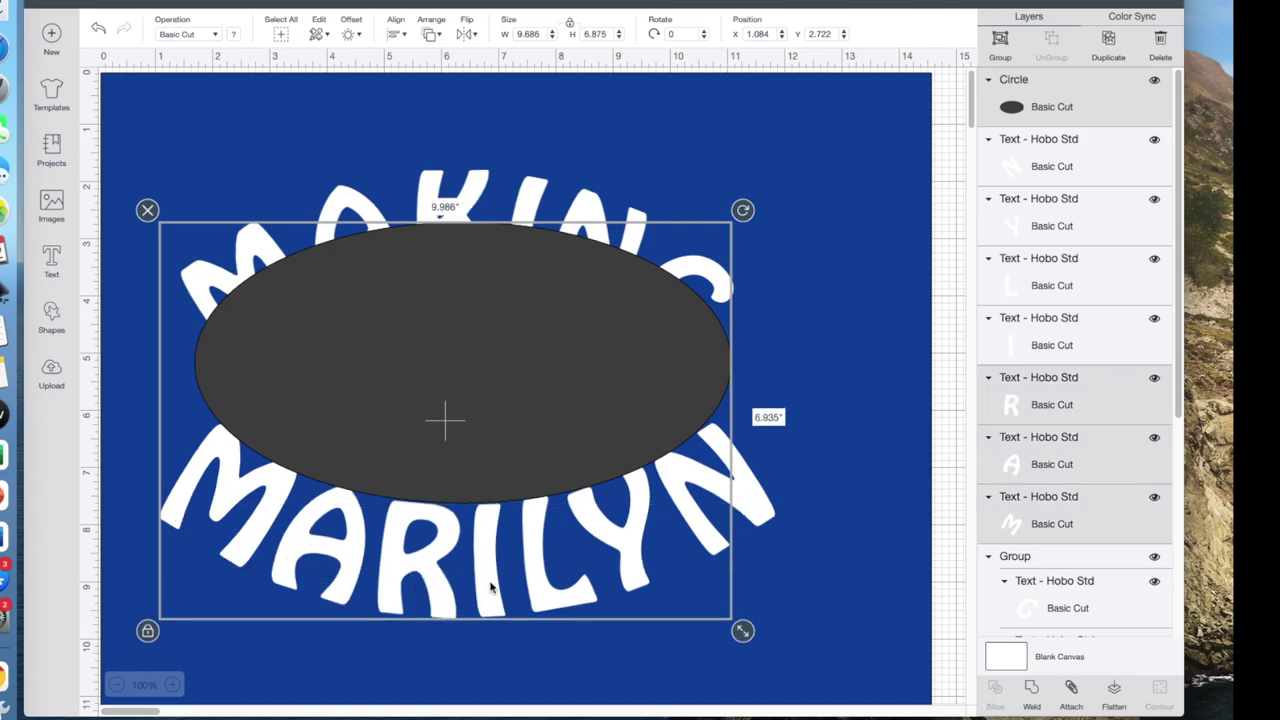
{"action": "left_click", "coordinate": [492, 586], "text": "shift"}
{"action": "left_click", "coordinate": [558, 564], "text": "shift"}
{"action": "left_click", "coordinate": [618, 530], "text": "shift"}
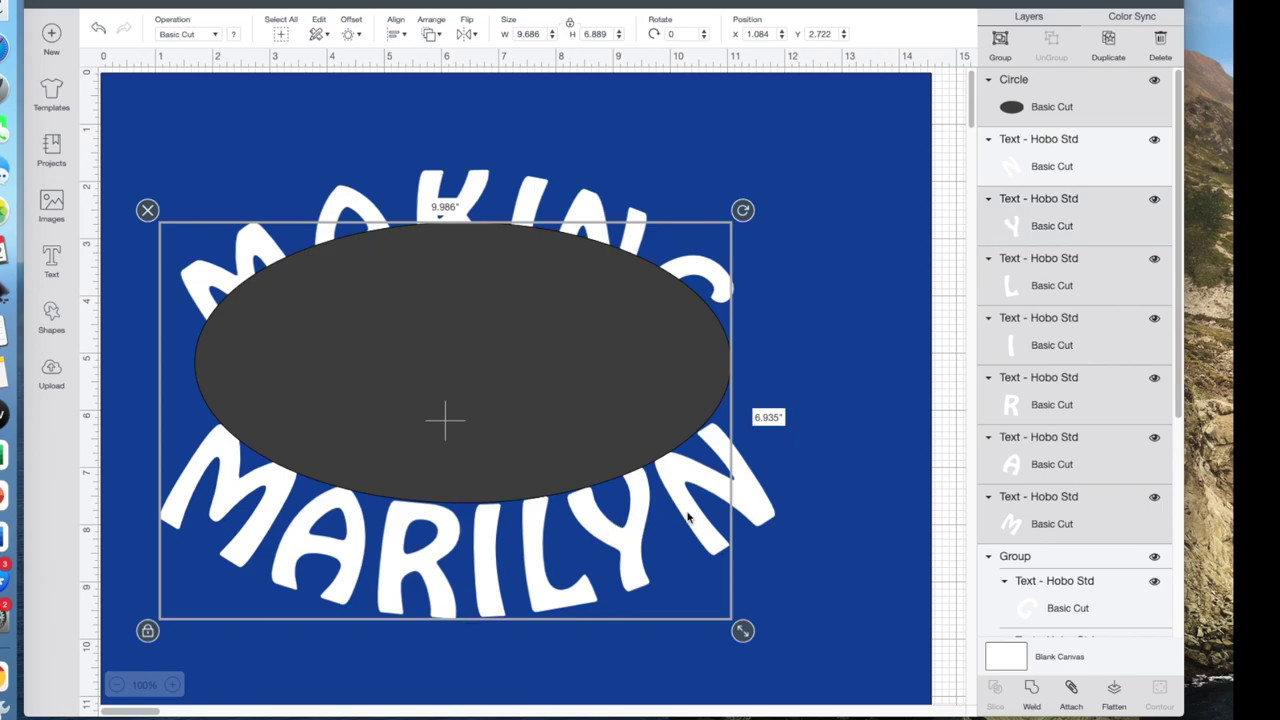
{"action": "left_click", "coordinate": [851, 586]}
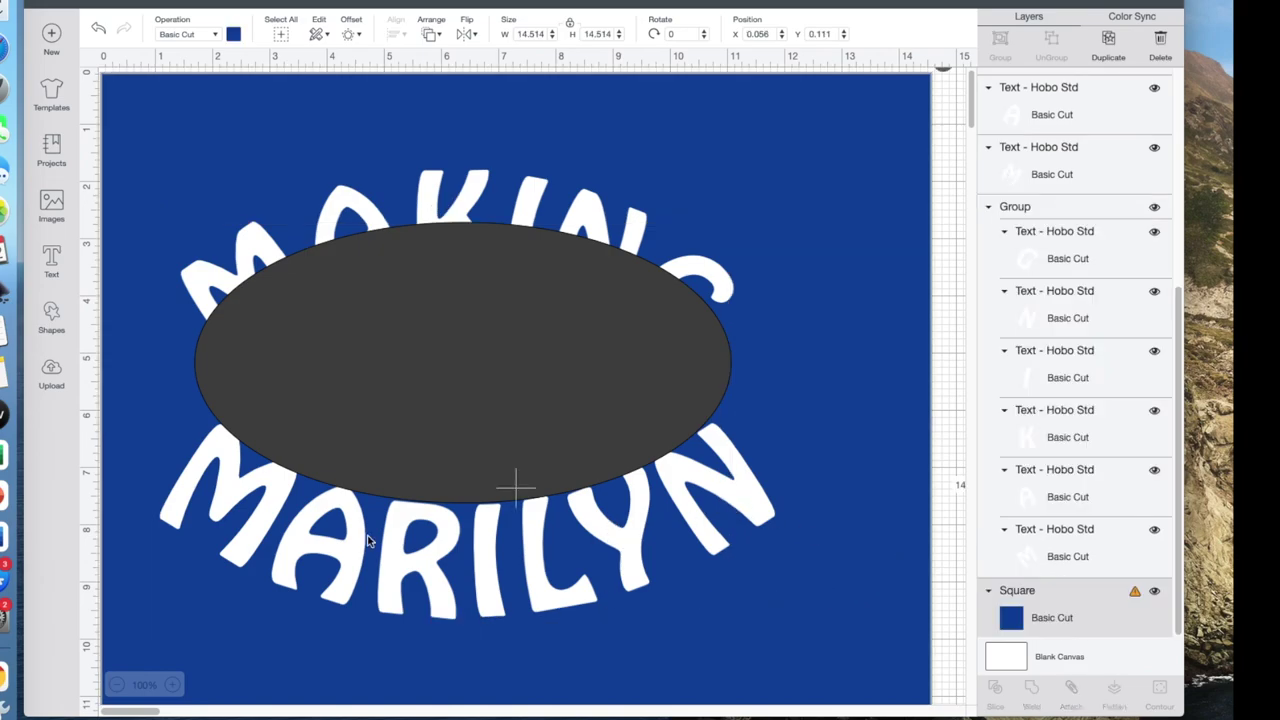
Group the seven letters of MARILYN, leaving the ellipse and the blue square out of the group
{"action": "left_click", "coordinate": [226, 522]}
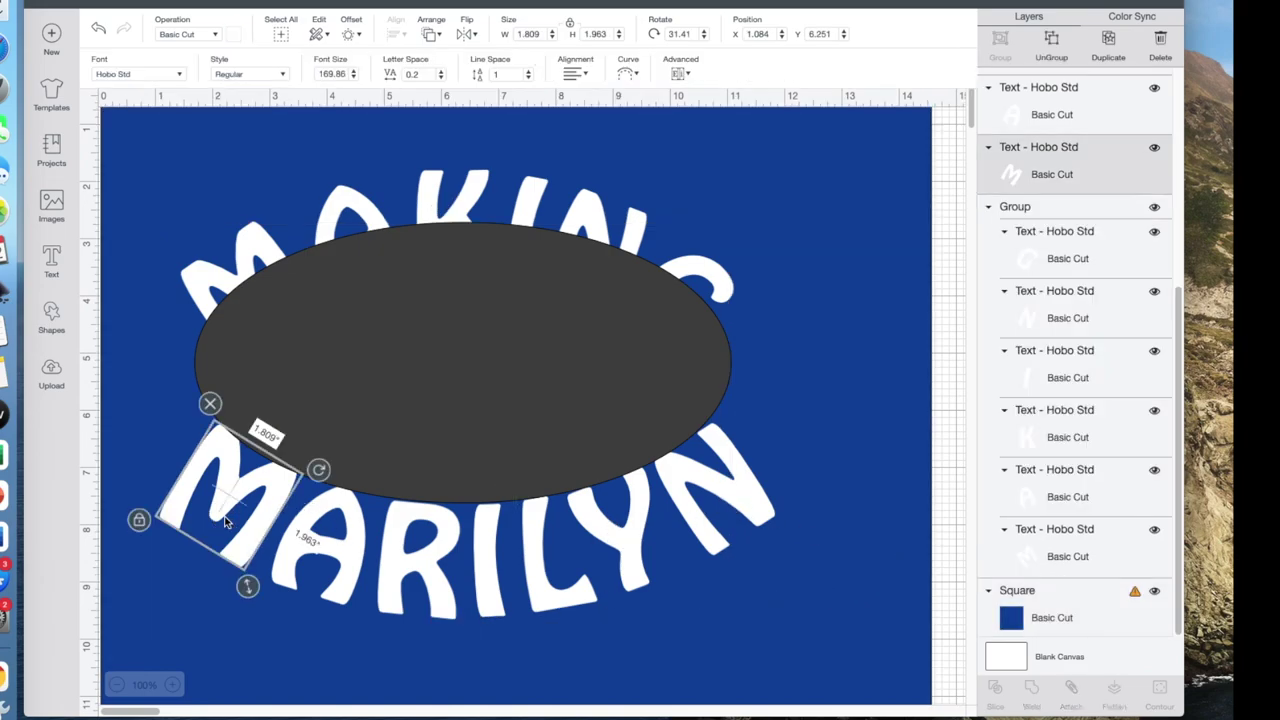
{"action": "left_click", "coordinate": [333, 553], "text": "shift"}
{"action": "left_click", "coordinate": [425, 555], "text": "shift"}
{"action": "left_click", "coordinate": [498, 582], "text": "shift"}
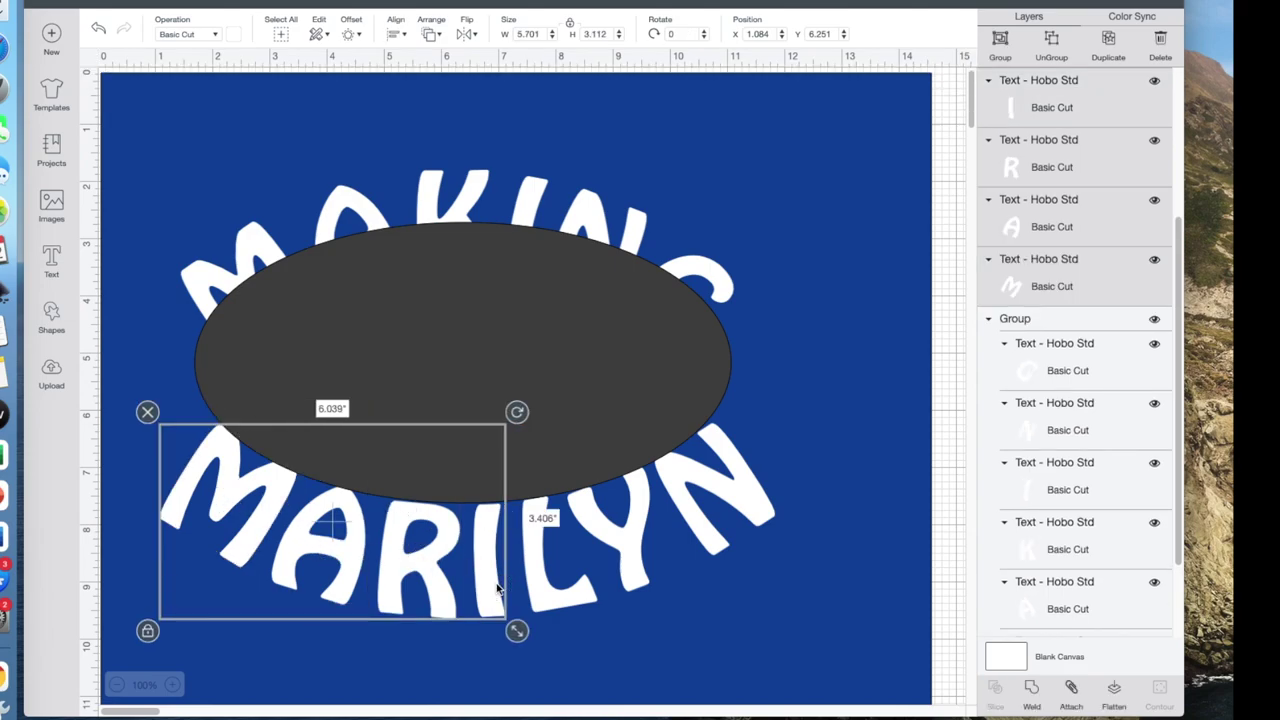
{"action": "left_click", "coordinate": [558, 598], "text": "shift"}
{"action": "left_click", "coordinate": [624, 563], "text": "shift"}
{"action": "left_click", "coordinate": [748, 494], "text": "shift"}
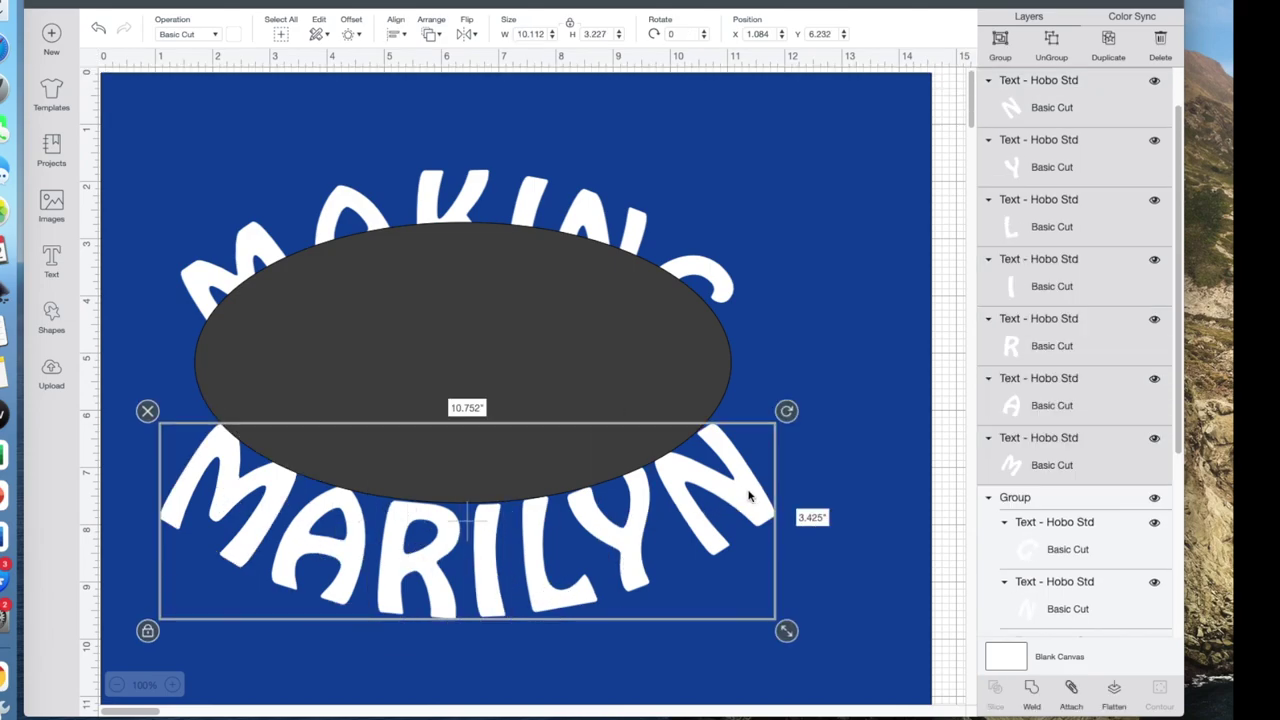
{"action": "left_click", "coordinate": [1000, 38]}
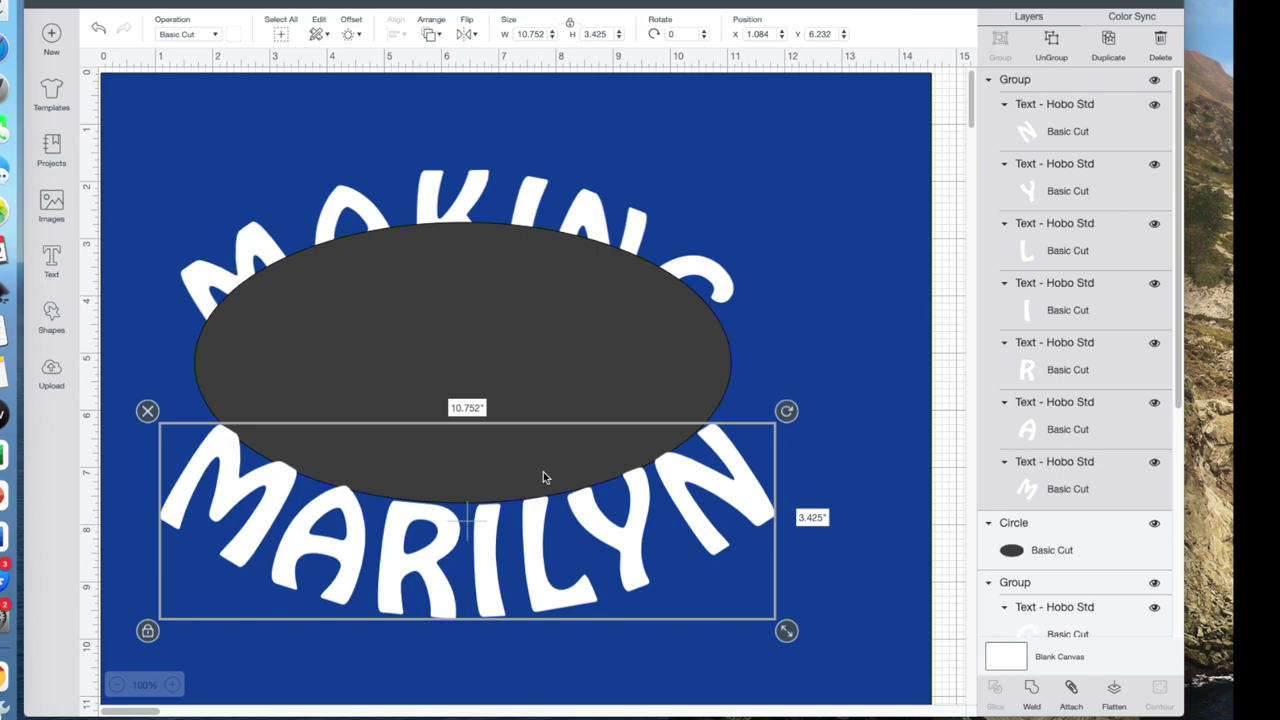
Centre the ellipse horizontally with the MARILYN group, then delete the ellipse
{"action": "left_click", "coordinate": [574, 404], "text": "shift"}
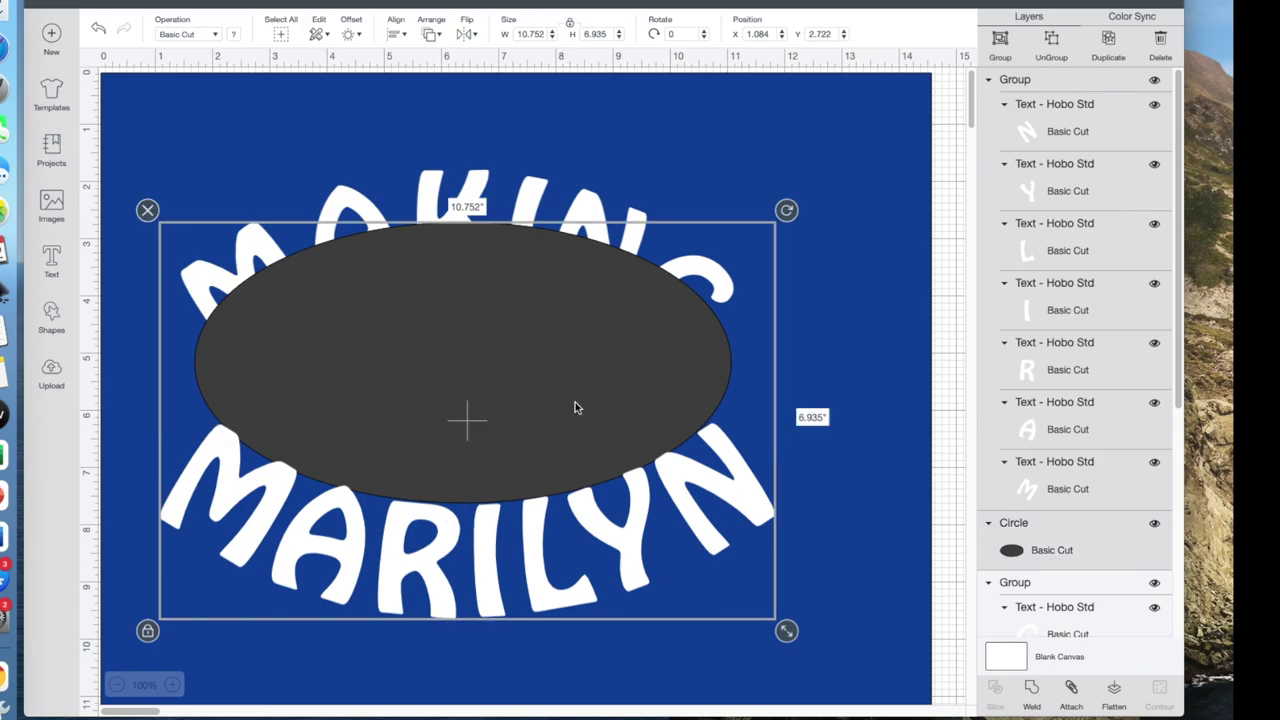
{"action": "left_click", "coordinate": [399, 35]}
{"action": "left_click", "coordinate": [449, 99]}
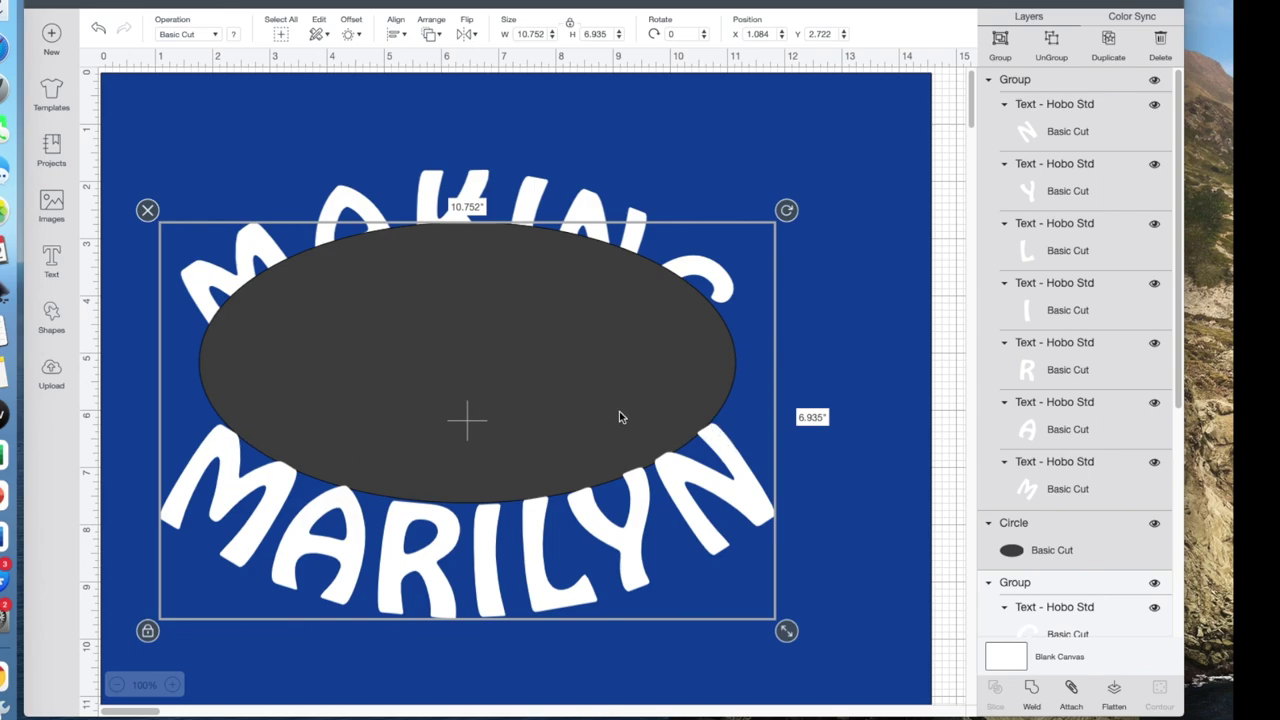
{"action": "left_click", "coordinate": [312, 656]}
{"action": "left_click", "coordinate": [384, 350]}
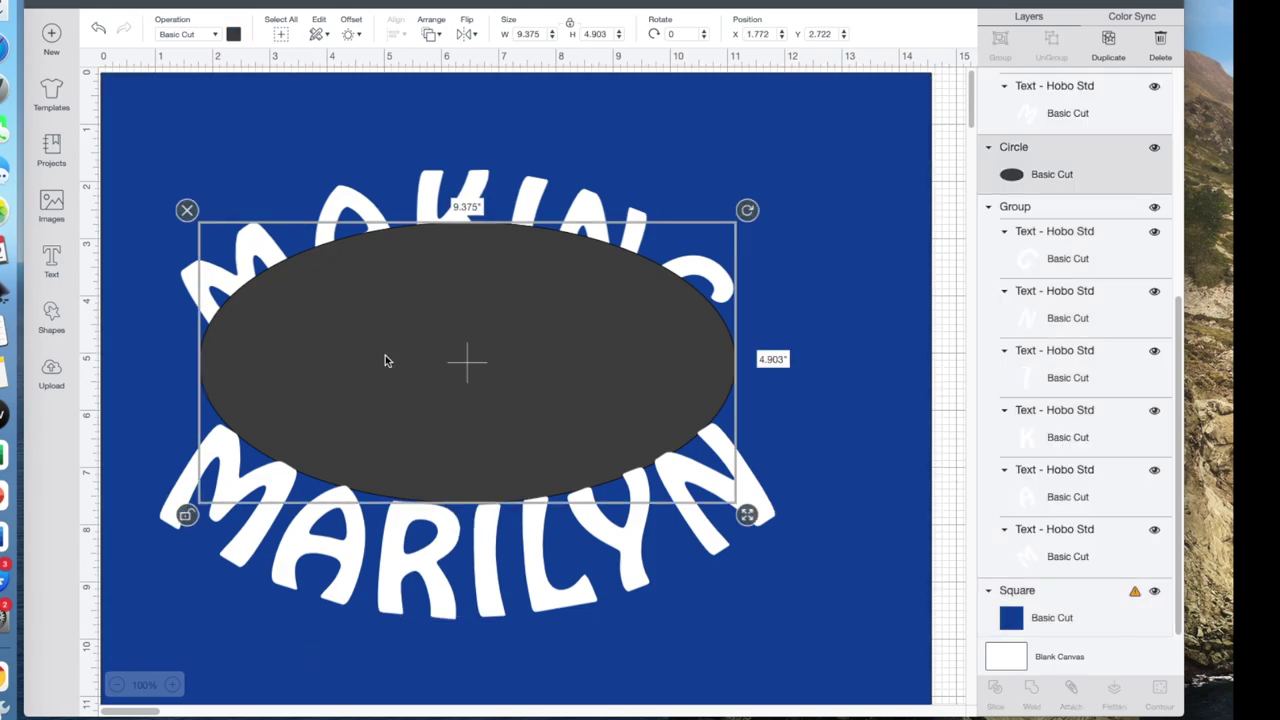
{"action": "key", "text": "Delete"}
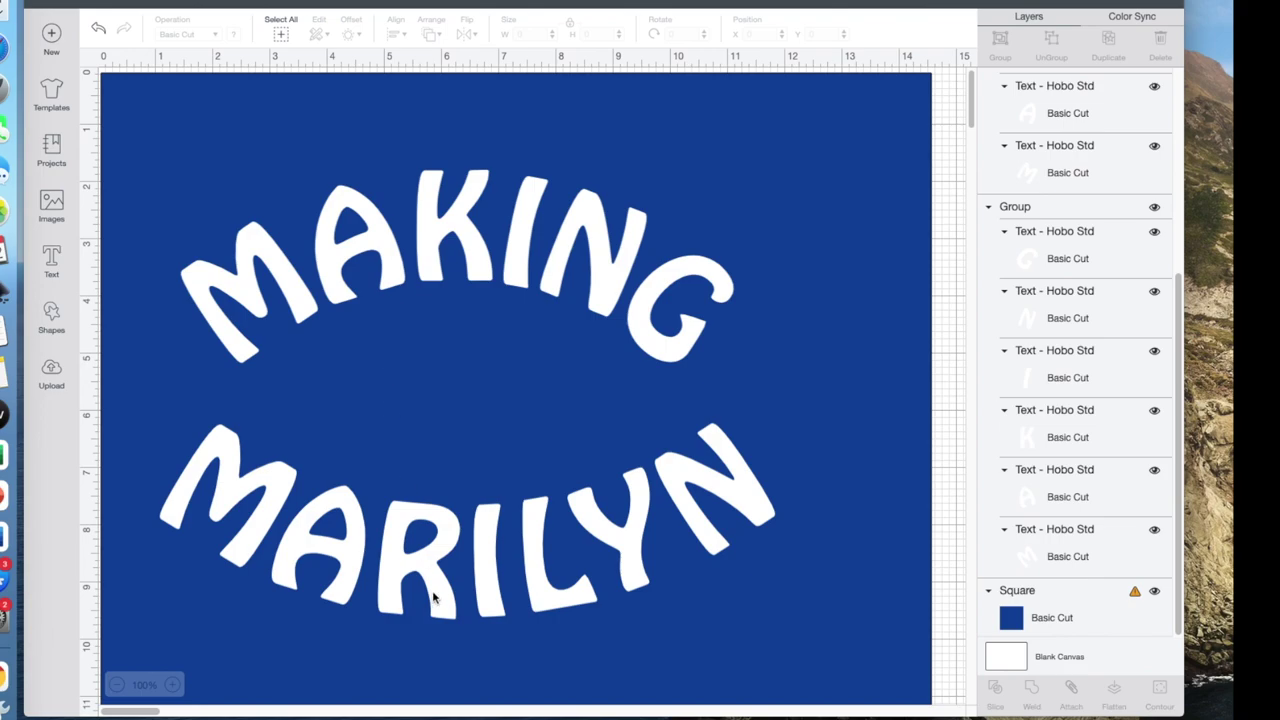
Move the MARILYN group down to about Y 6.988 and centre it horizontally with the MAKING group
{"action": "left_click_drag", "start_coordinate": [433, 597], "coordinate": [432, 635]}
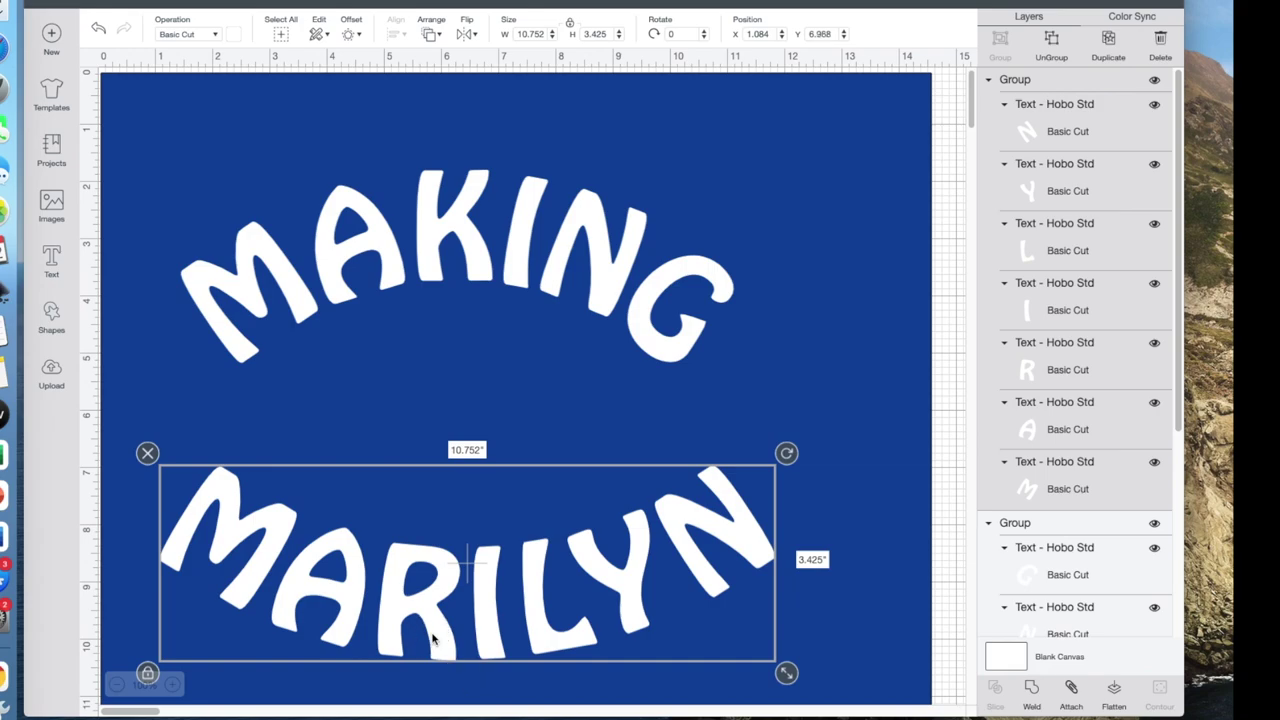
{"action": "left_click", "coordinate": [401, 239], "text": "shift"}
{"action": "left_click", "coordinate": [396, 34]}
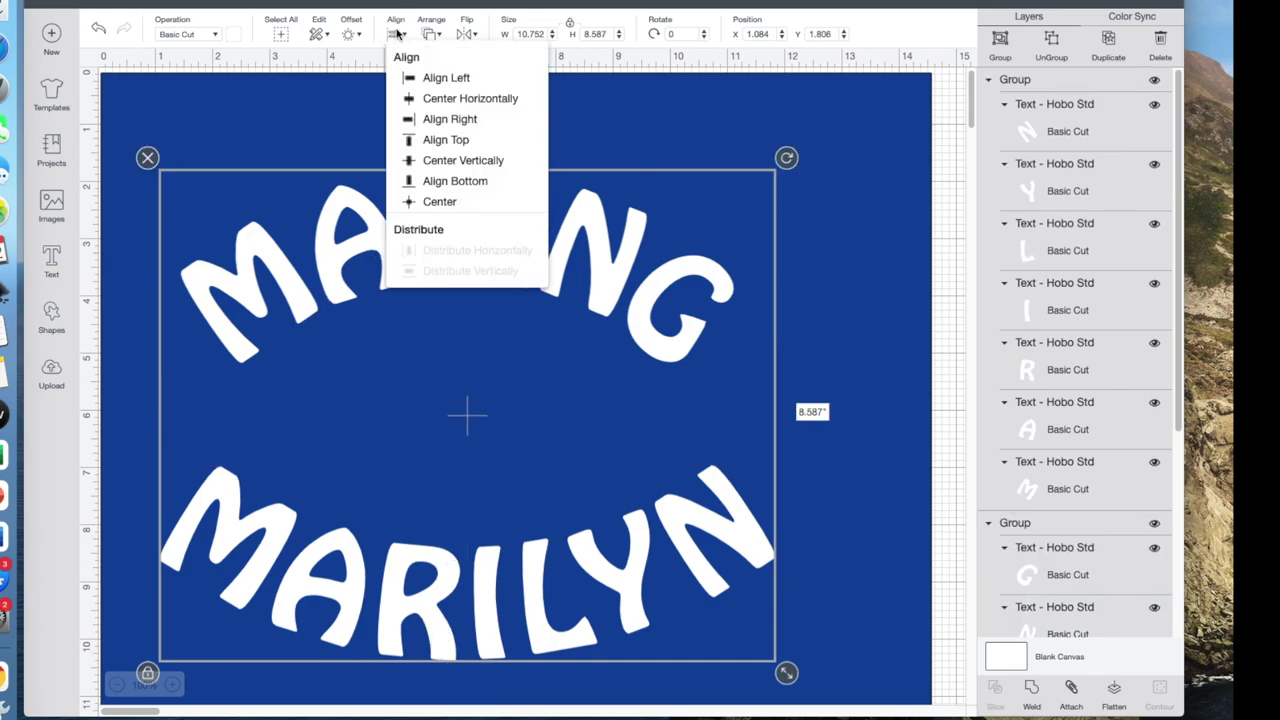
{"action": "left_click", "coordinate": [452, 98]}
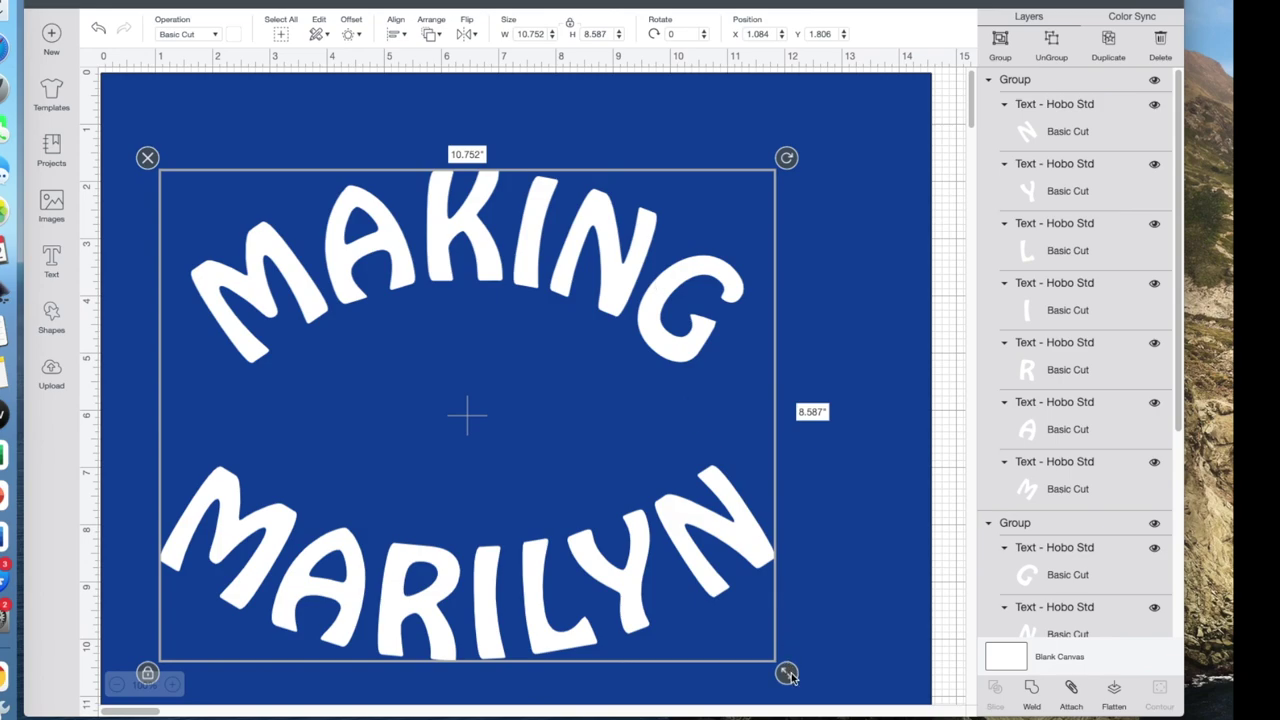
Scale both word groups together to a width of 9.0 and move them to about X 2.292, Y 2.278
{"action": "left_click_drag", "start_coordinate": [789, 675], "coordinate": [661, 604]}
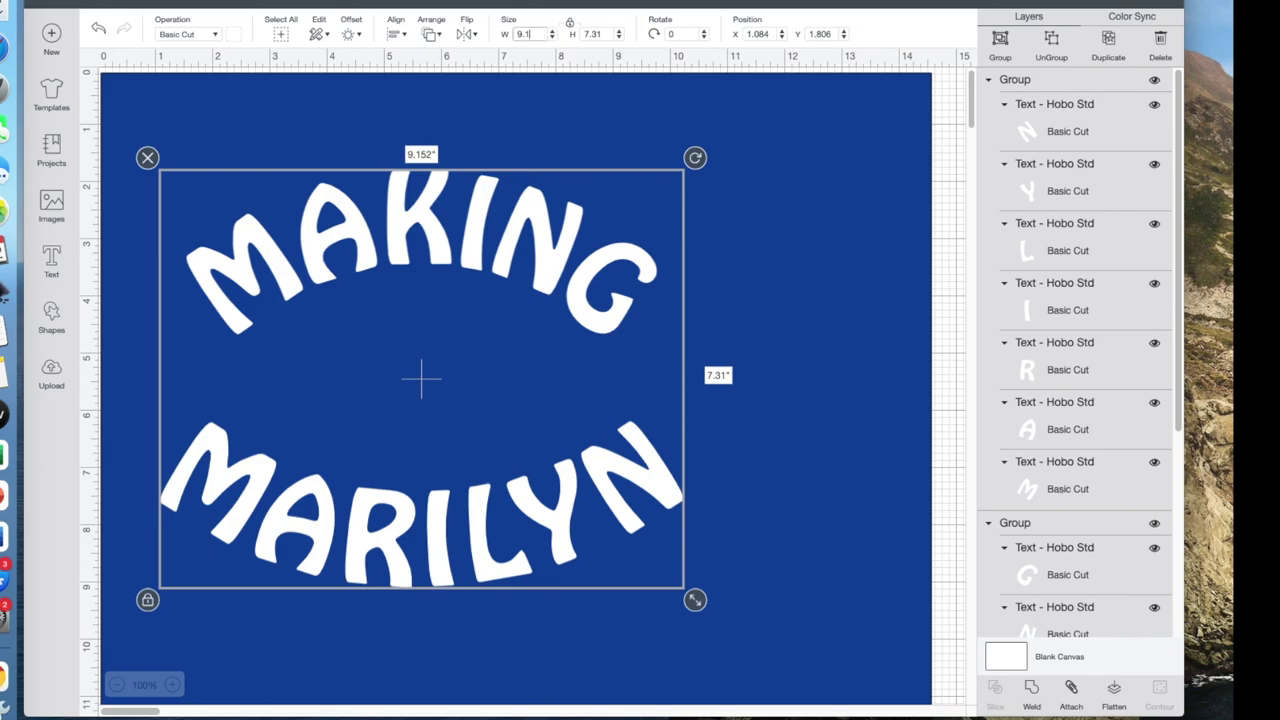
{"action": "key", "text": "Return"}
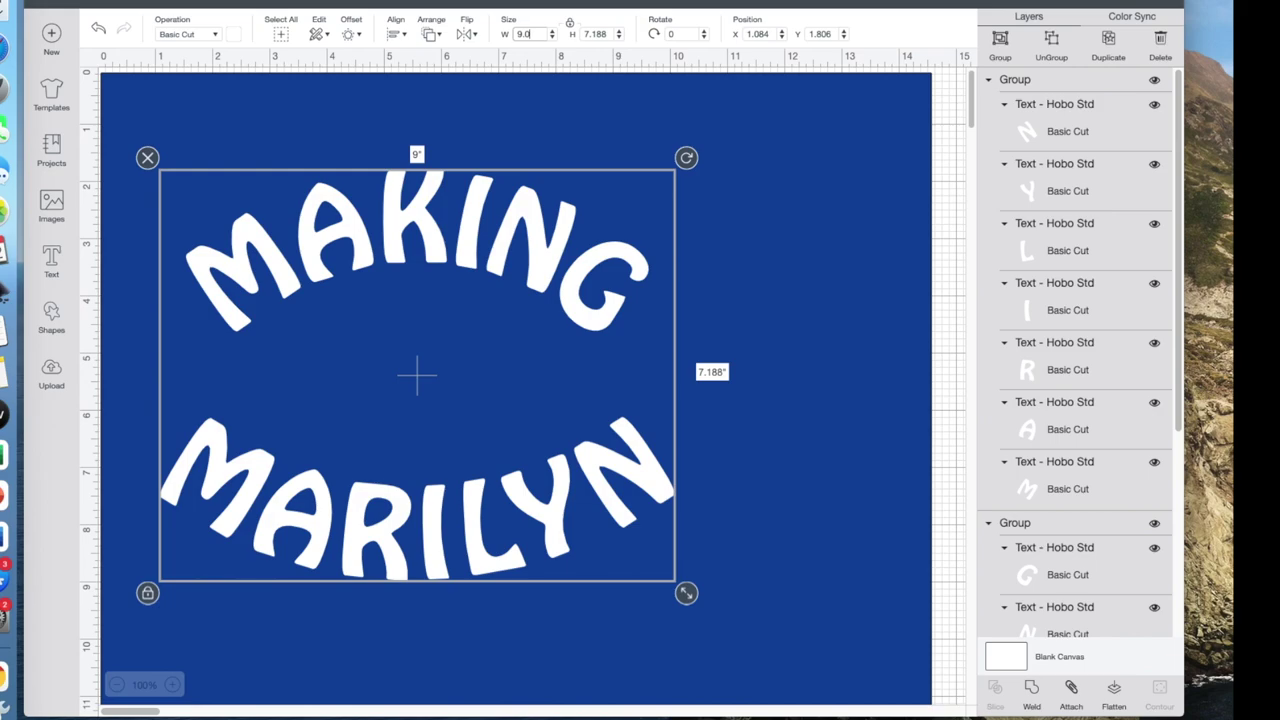
{"action": "left_click_drag", "start_coordinate": [443, 532], "coordinate": [511, 558]}
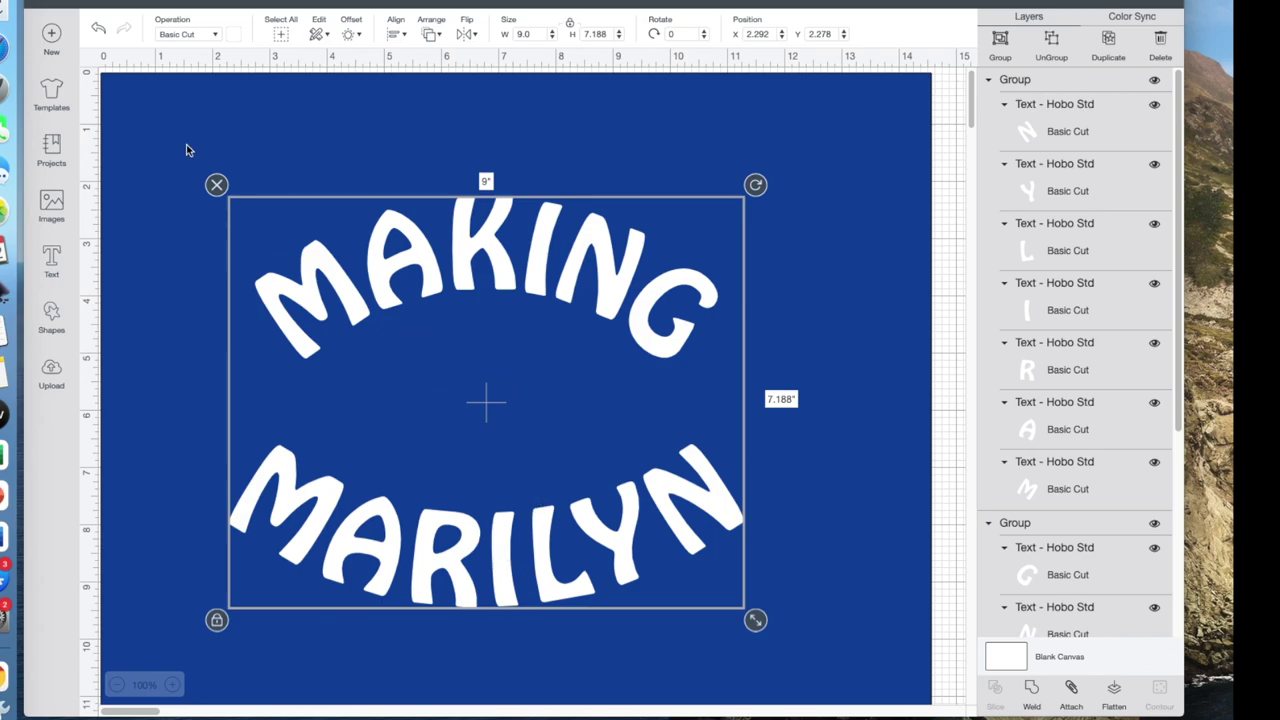
Add the text "with" to the canvas and colour it white
{"action": "left_click", "coordinate": [53, 258]}
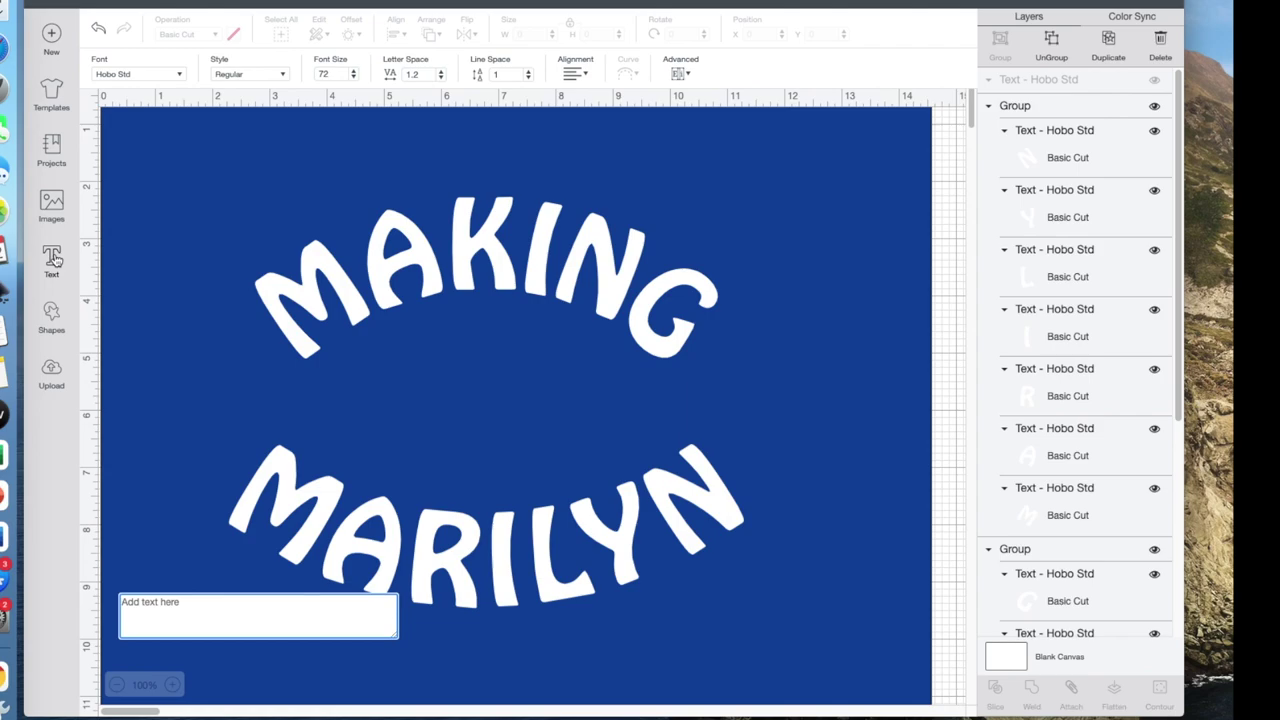
{"action": "type", "text": "with"}
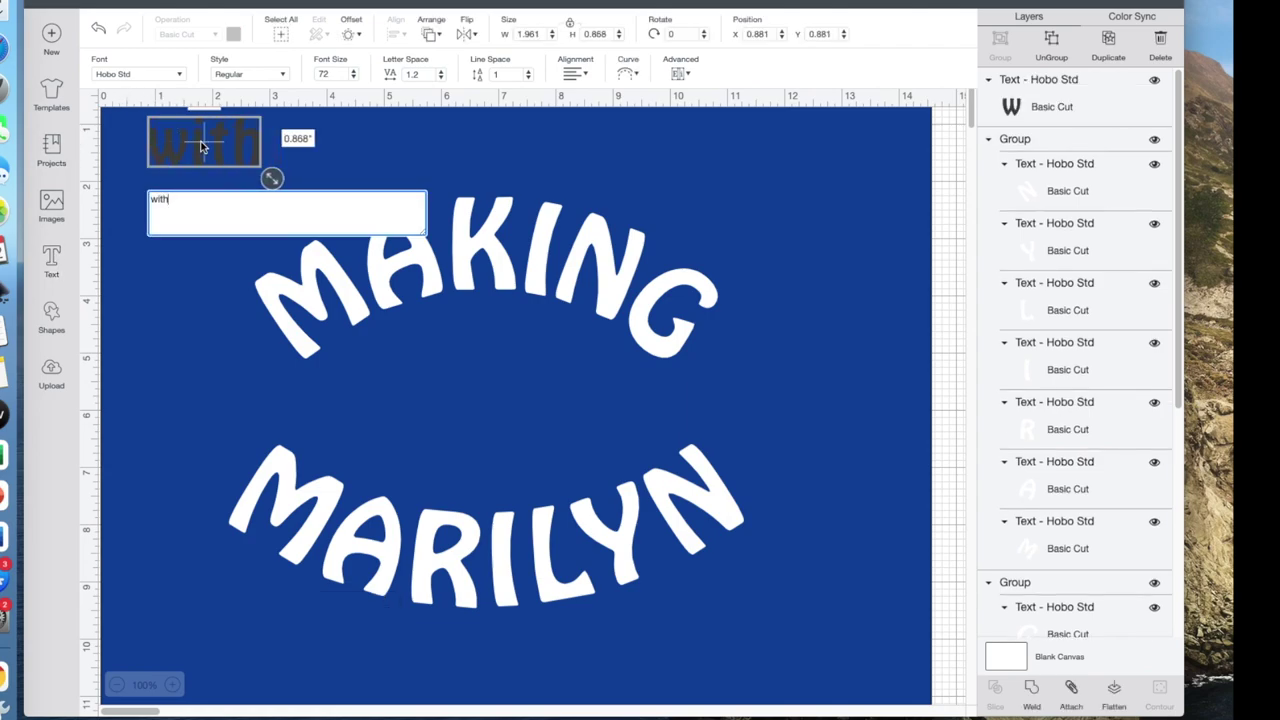
{"action": "left_click", "coordinate": [201, 147]}
{"action": "left_click", "coordinate": [233, 34]}
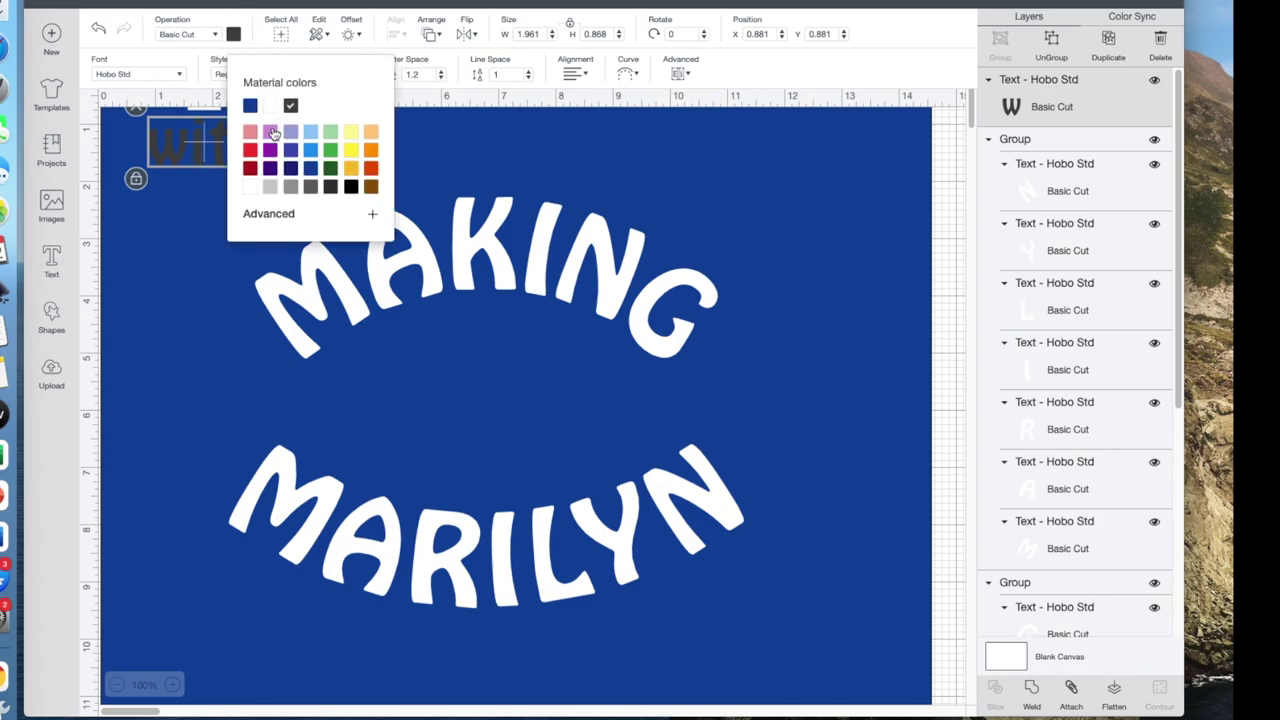
{"action": "left_click", "coordinate": [249, 187]}
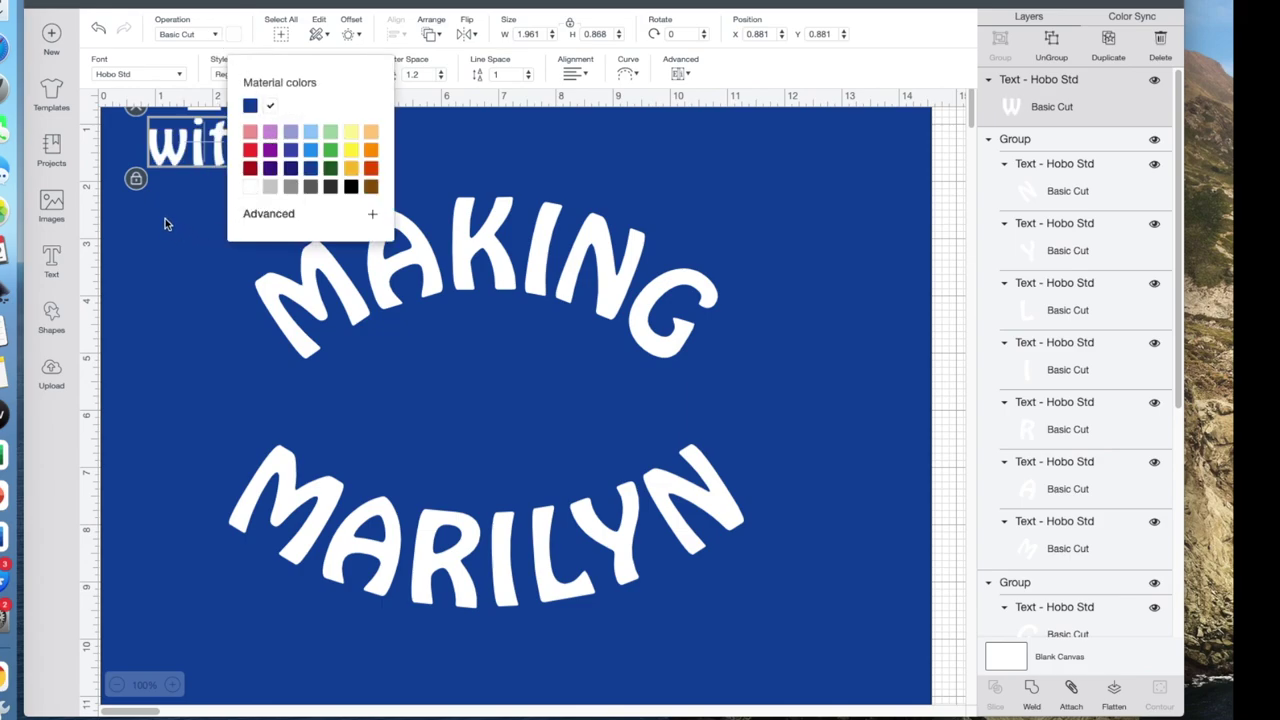
Change the font of "with" to Basyirah Script and recolour the text white
{"action": "left_click", "coordinate": [179, 75]}
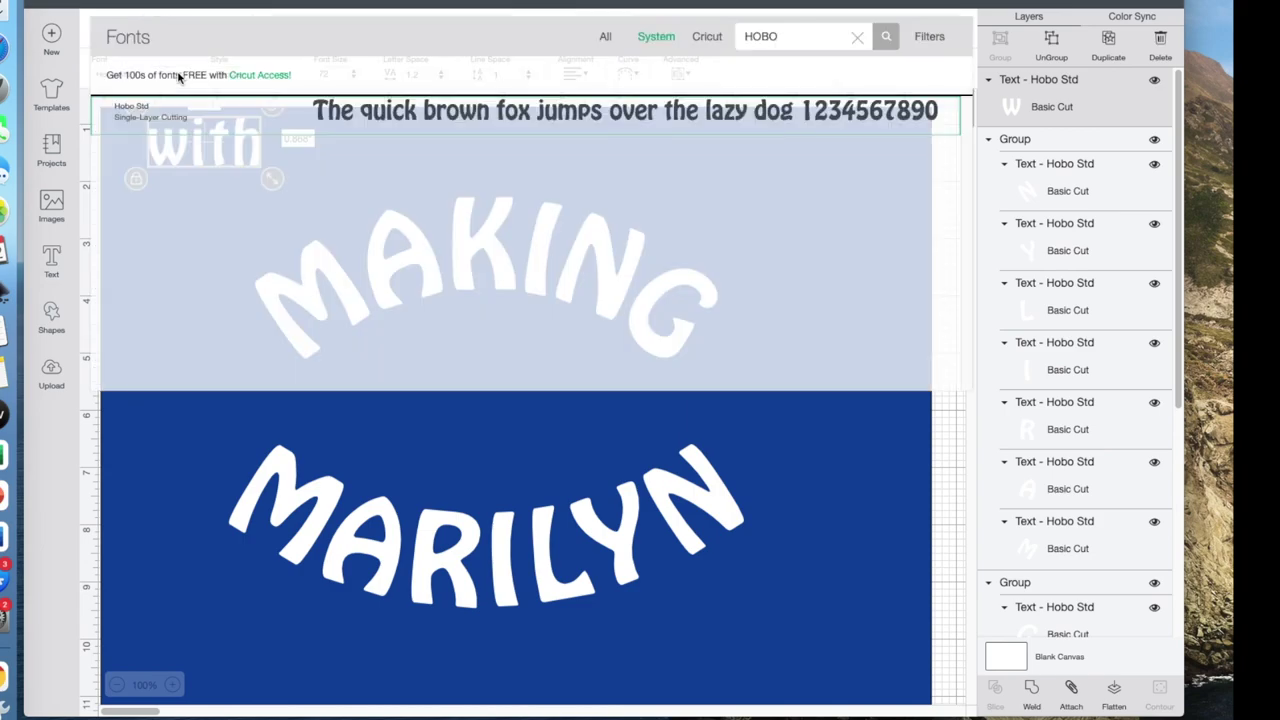
{"action": "left_click", "coordinate": [858, 38]}
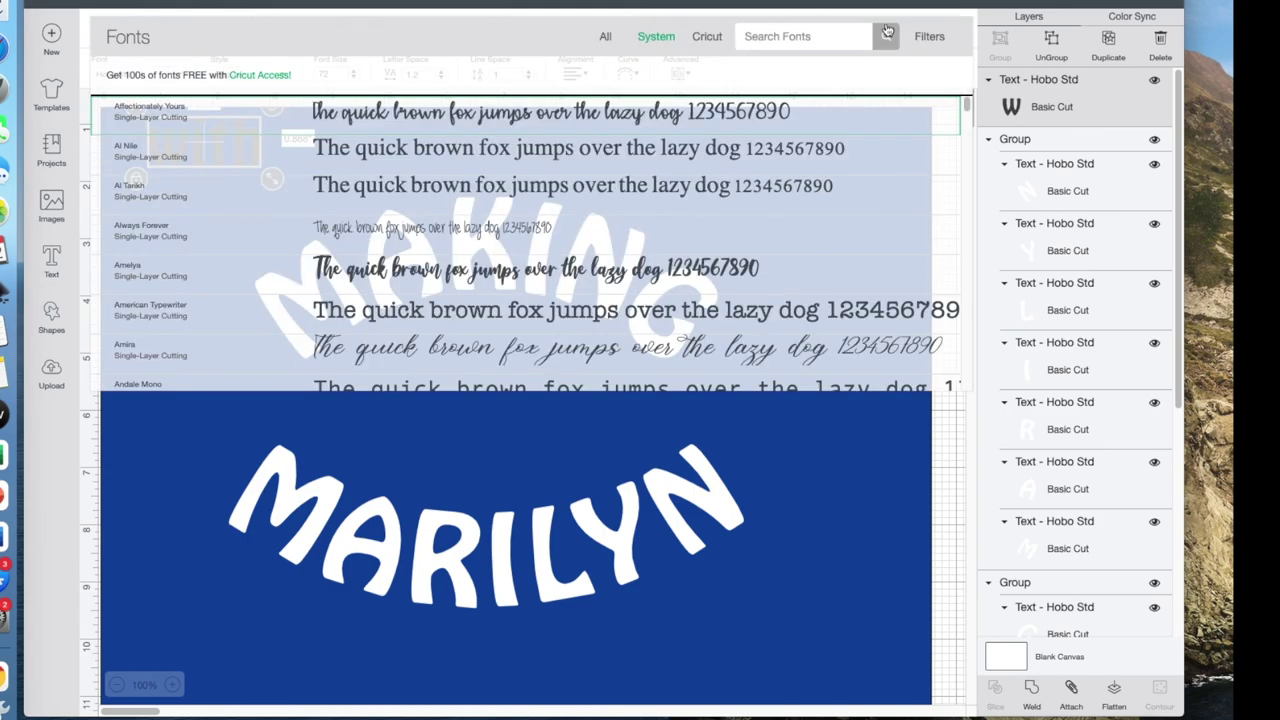
{"action": "scroll", "coordinate": [545, 235], "scroll_direction": "down", "scroll_amount": 3}
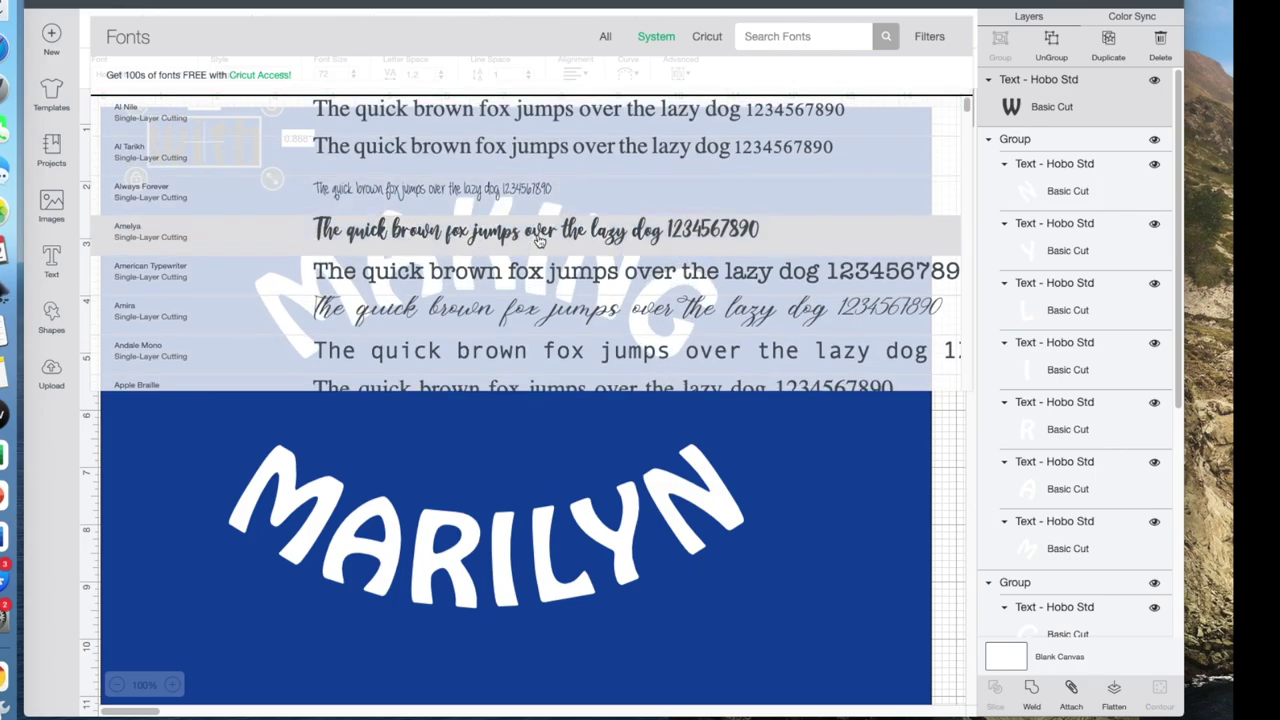
{"action": "scroll", "coordinate": [538, 240], "scroll_direction": "down", "scroll_amount": 6}
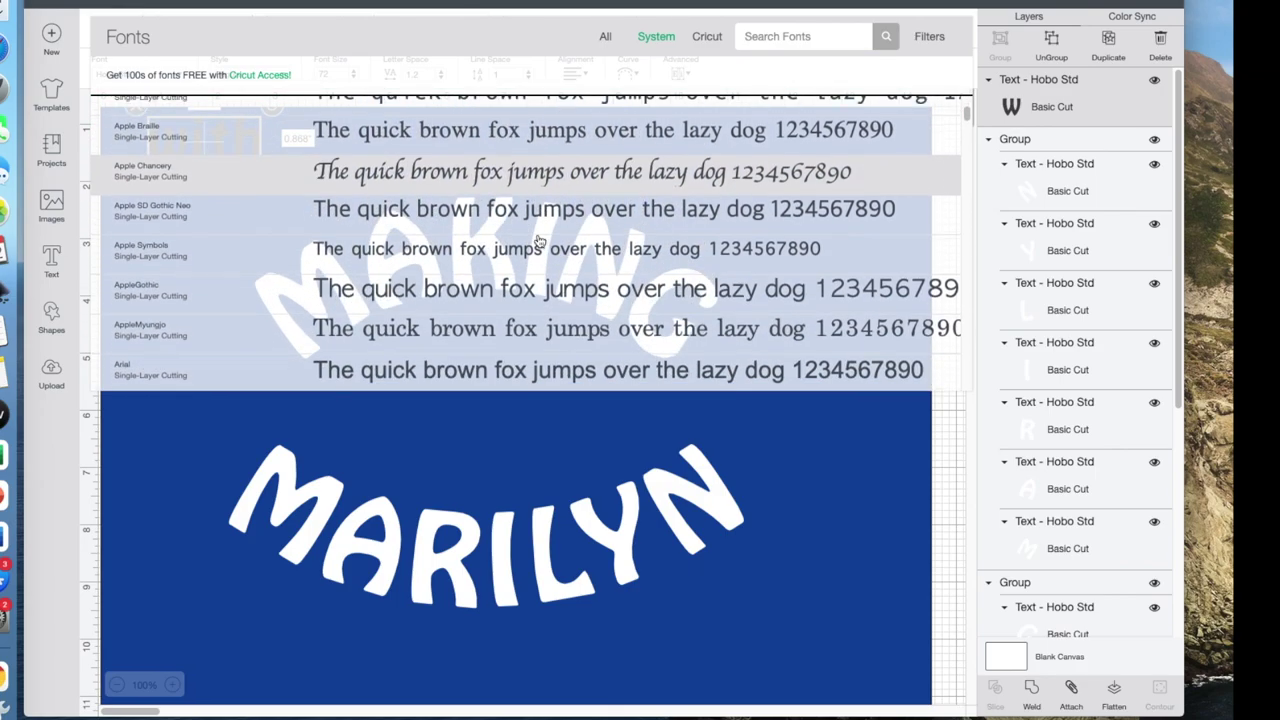
{"action": "scroll", "coordinate": [538, 240], "scroll_direction": "down", "scroll_amount": 11}
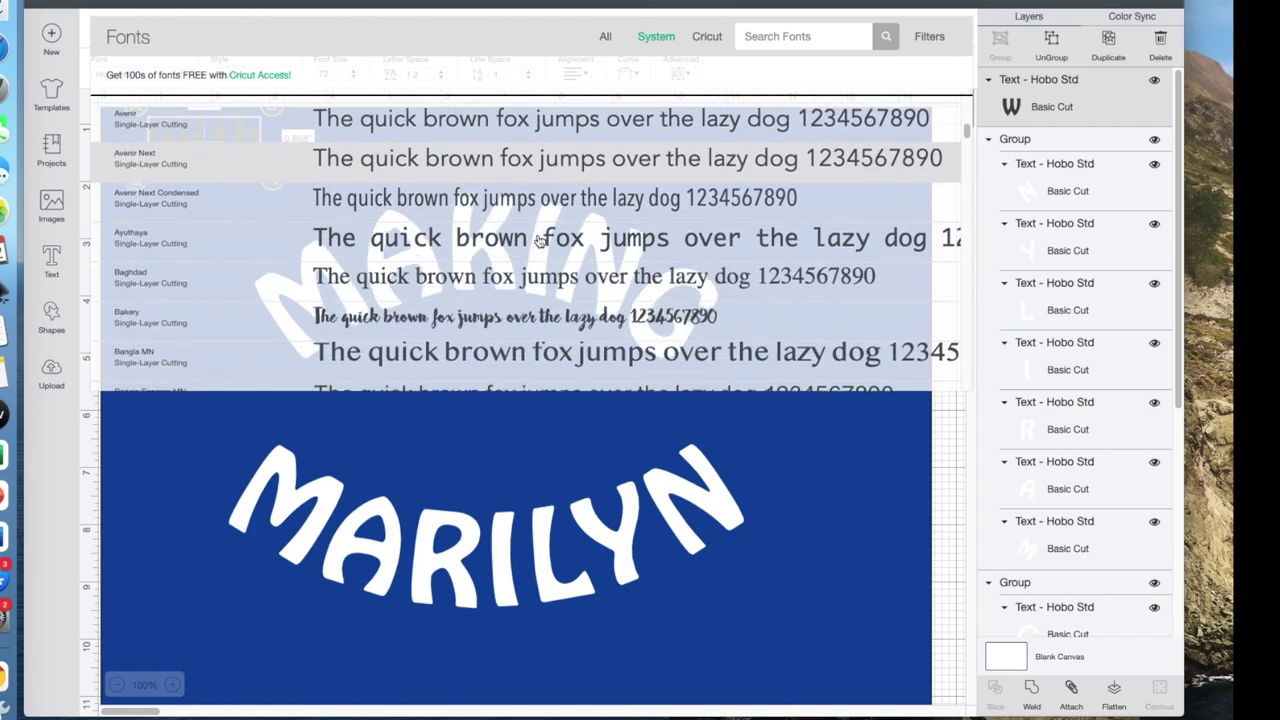
{"action": "scroll", "coordinate": [538, 240], "scroll_direction": "down", "scroll_amount": 5}
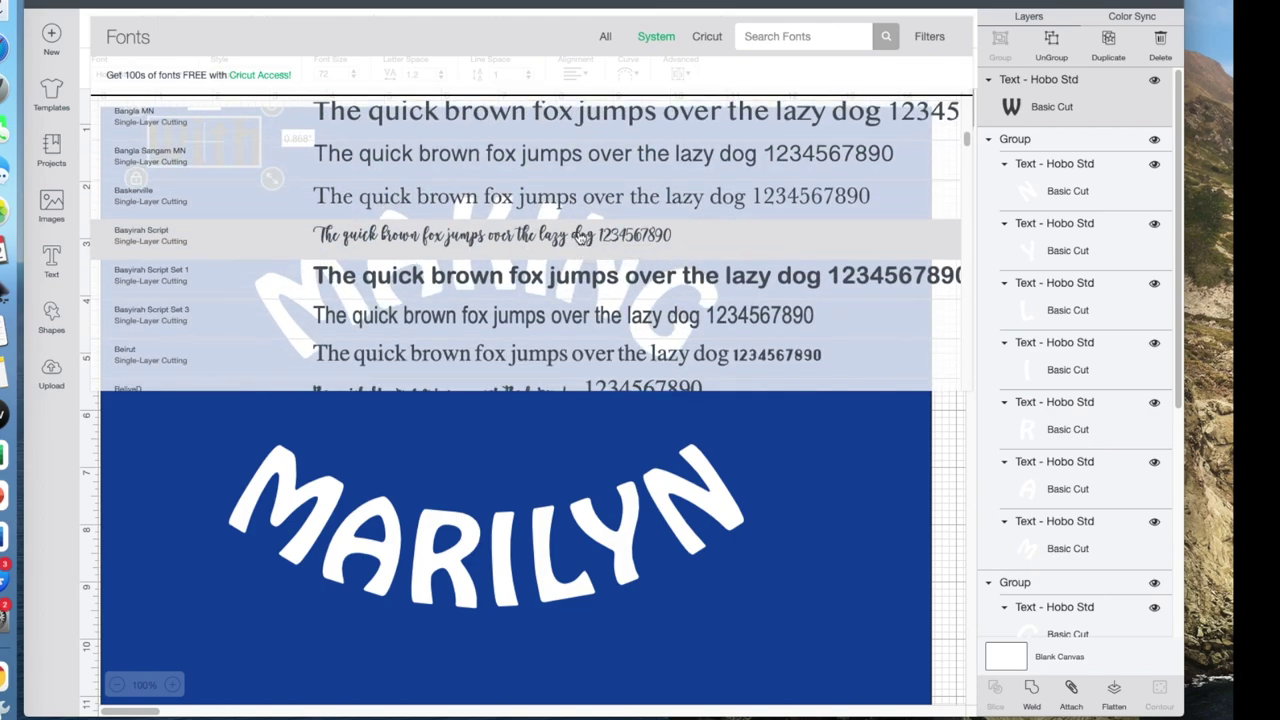
{"action": "left_click", "coordinate": [580, 237]}
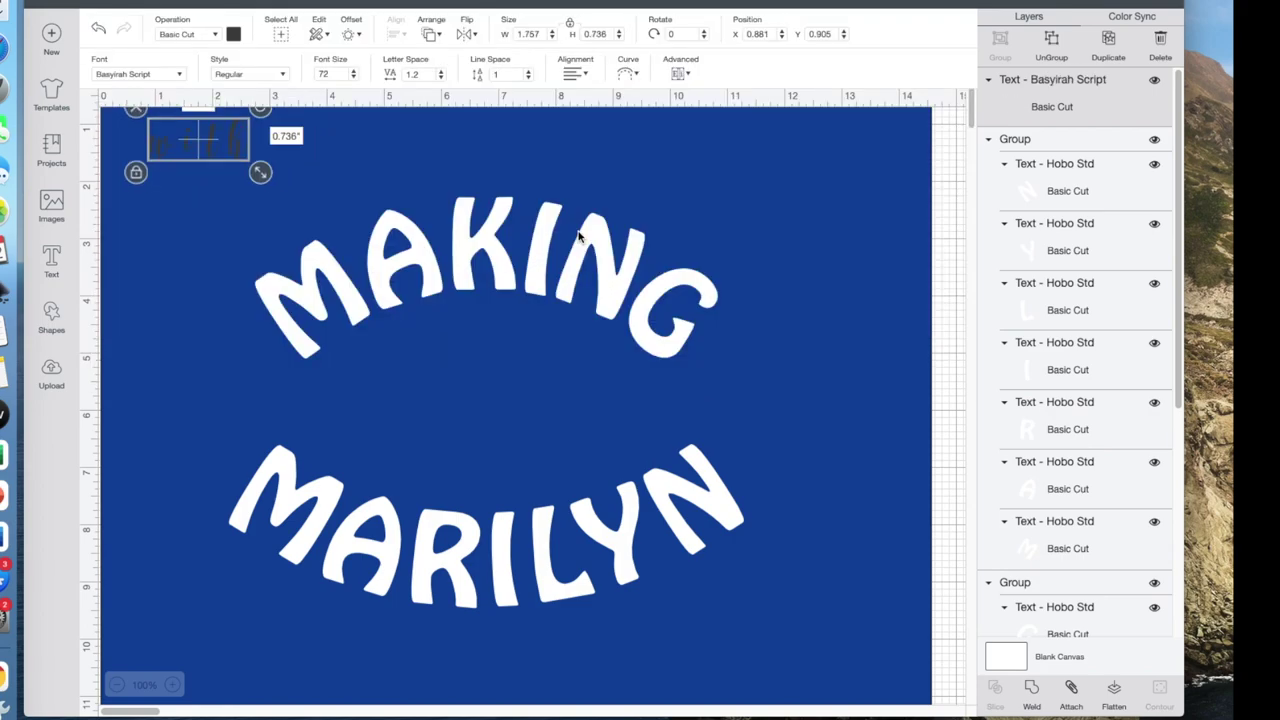
{"action": "left_click", "coordinate": [234, 35]}
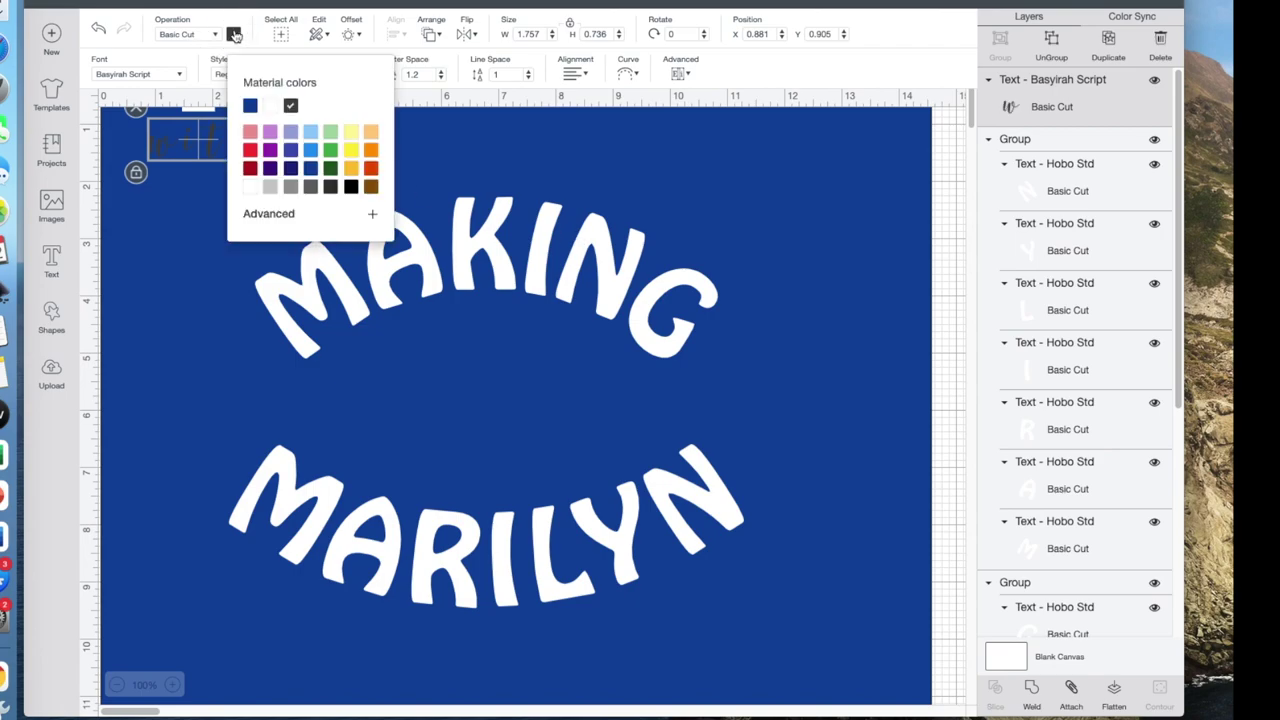
{"action": "left_click", "coordinate": [251, 188]}
Move "with" between MAKING and MARILYN at about X 5.45, Y 4.974 and enlarge it to a width of about 4.377
{"action": "left_click_drag", "start_coordinate": [185, 140], "coordinate": [447, 375]}
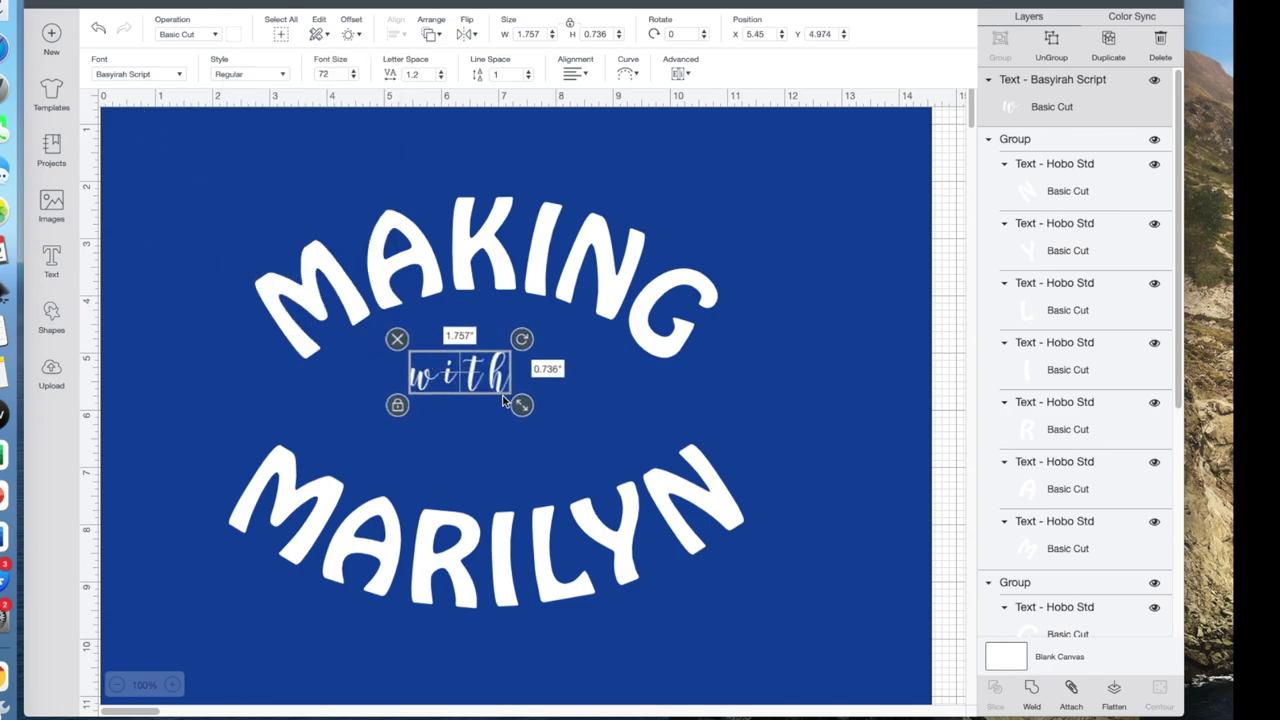
{"action": "left_click_drag", "start_coordinate": [522, 405], "coordinate": [578, 467]}
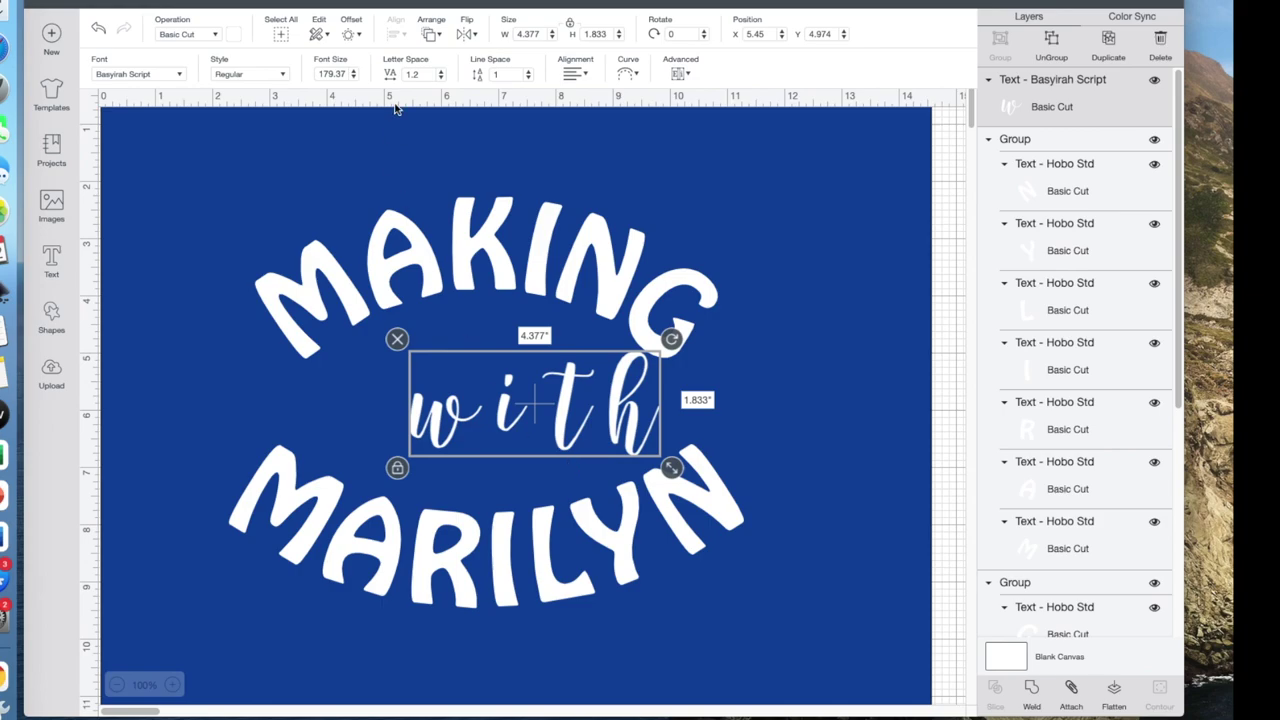
Reduce the letter spacing of "with" to -0.3
{"action": "left_click", "coordinate": [441, 79]}
{"action": "left_click", "coordinate": [441, 79]}
{"action": "left_click", "coordinate": [441, 79]}
{"action": "left_click", "coordinate": [441, 79]}
{"action": "left_click", "coordinate": [441, 79]}
{"action": "left_click", "coordinate": [441, 79]}
{"action": "left_click", "coordinate": [441, 79]}
{"action": "left_click", "coordinate": [441, 79]}
{"action": "left_click", "coordinate": [441, 79]}
{"action": "left_click", "coordinate": [441, 79]}
{"action": "left_click", "coordinate": [441, 79]}
{"action": "left_click", "coordinate": [441, 79]}
{"action": "left_click", "coordinate": [441, 79]}
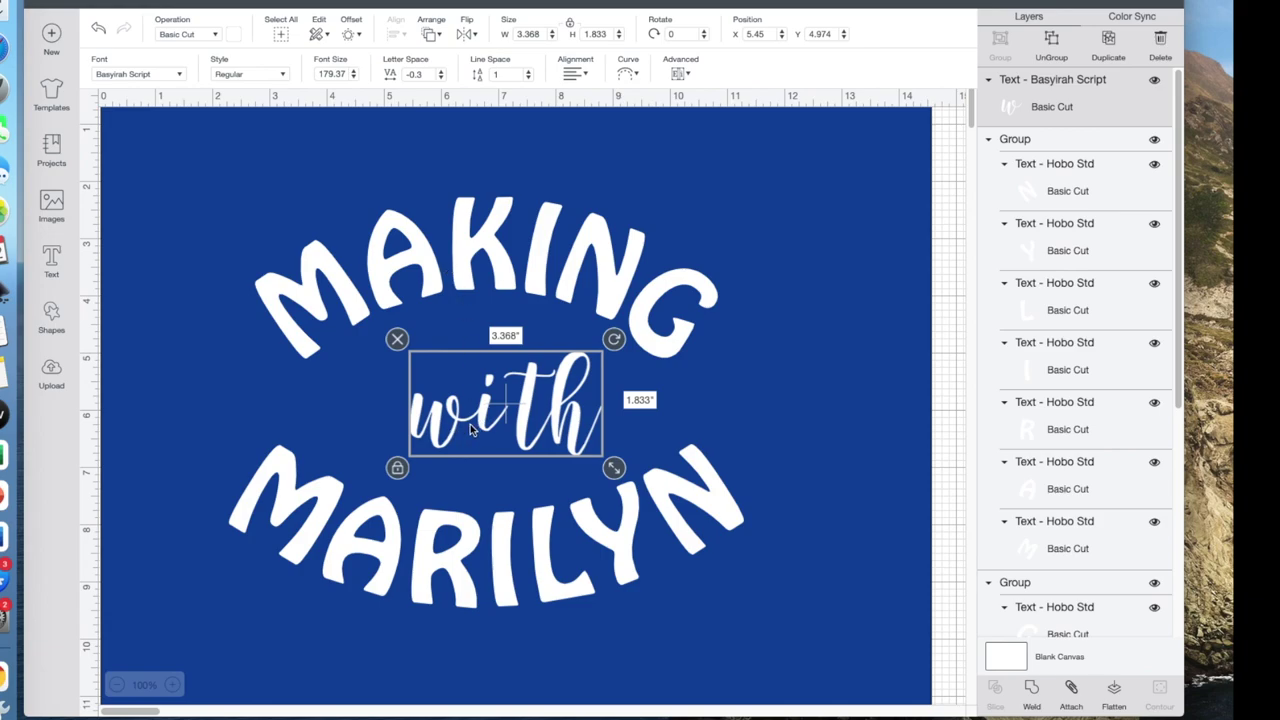
Ungroup "with" into separate letters and move the t left against the i, to about X 6.858
{"action": "left_click", "coordinate": [1051, 45]}
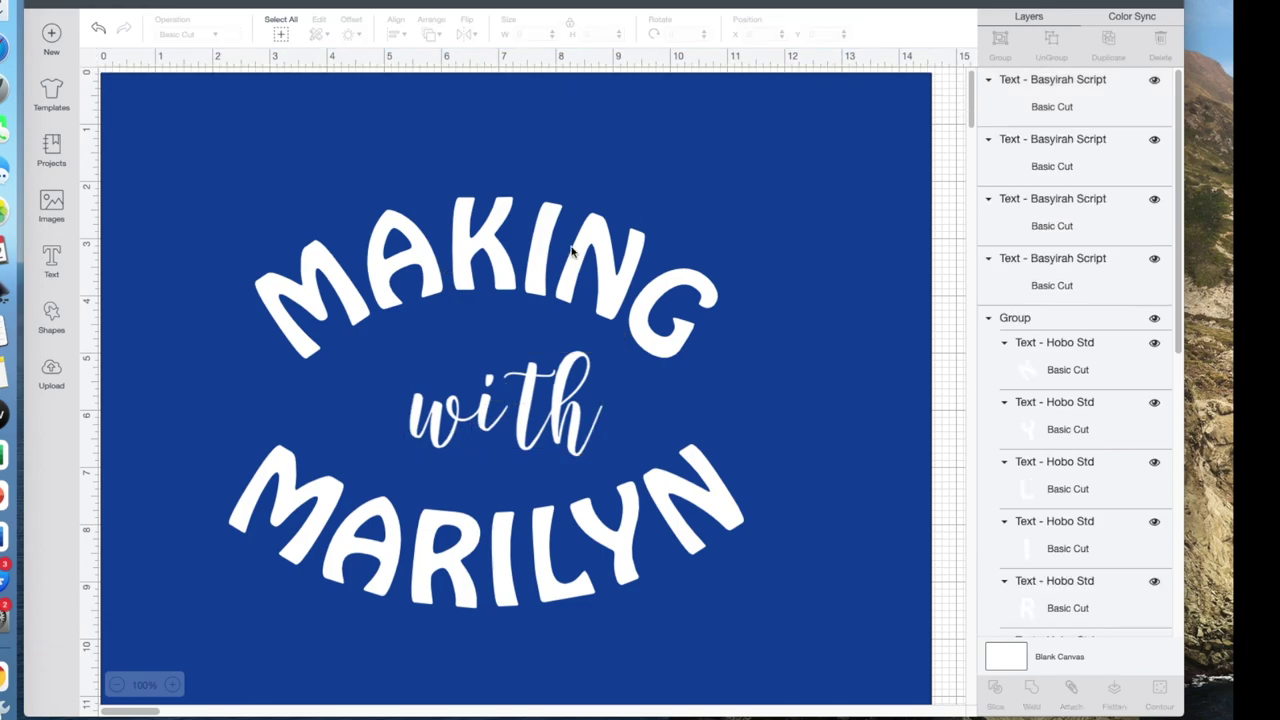
{"action": "left_click", "coordinate": [530, 400]}
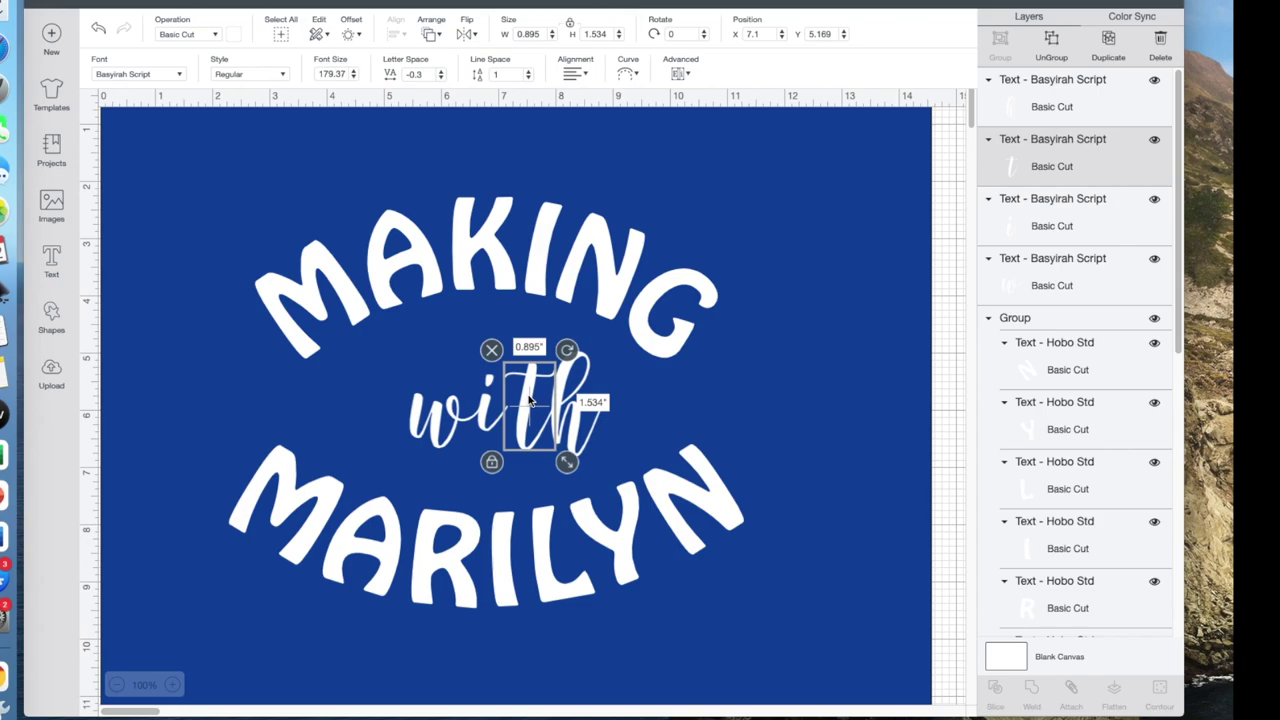
{"action": "key", "text": "Left"}
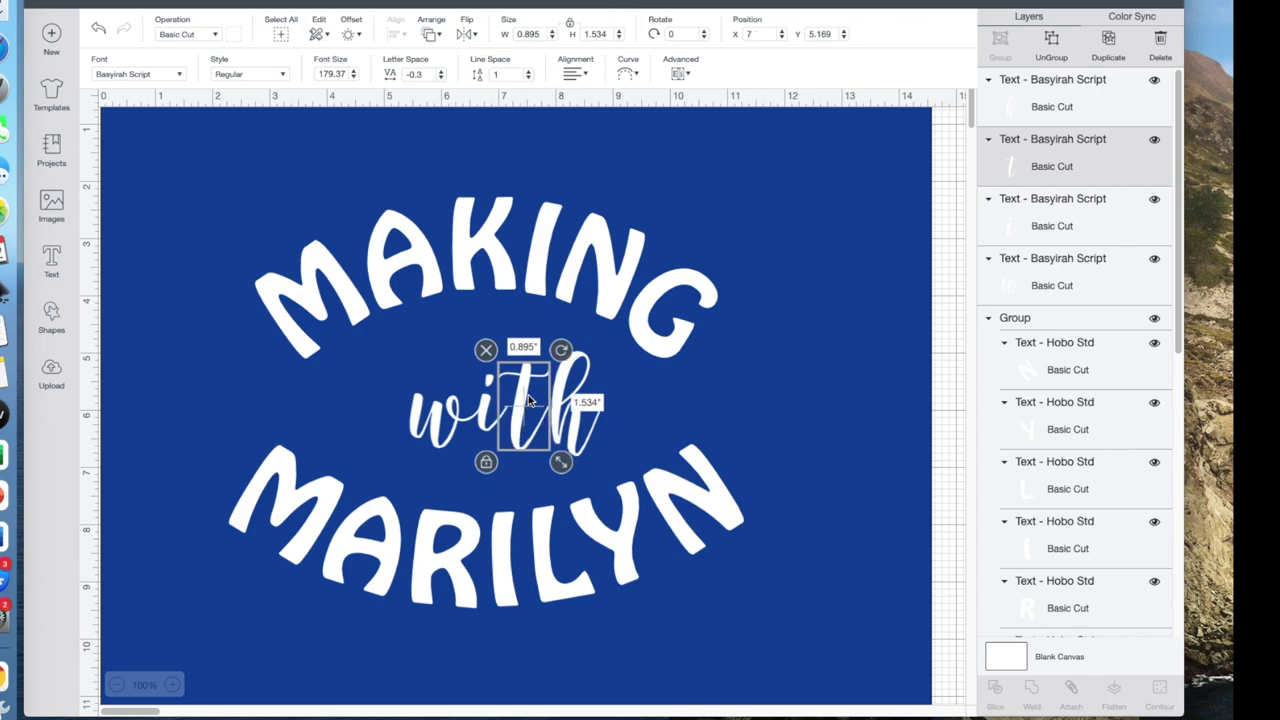
{"action": "key", "text": "Left"}
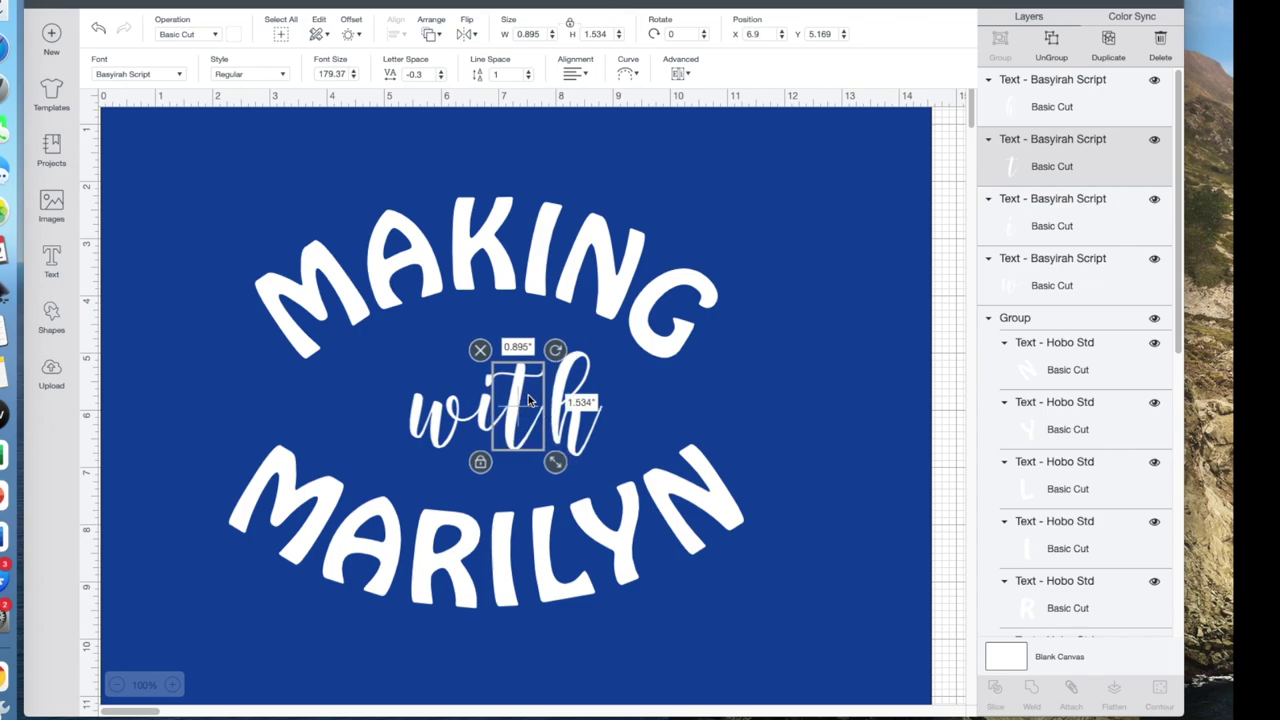
{"action": "left_click", "coordinate": [661, 447]}
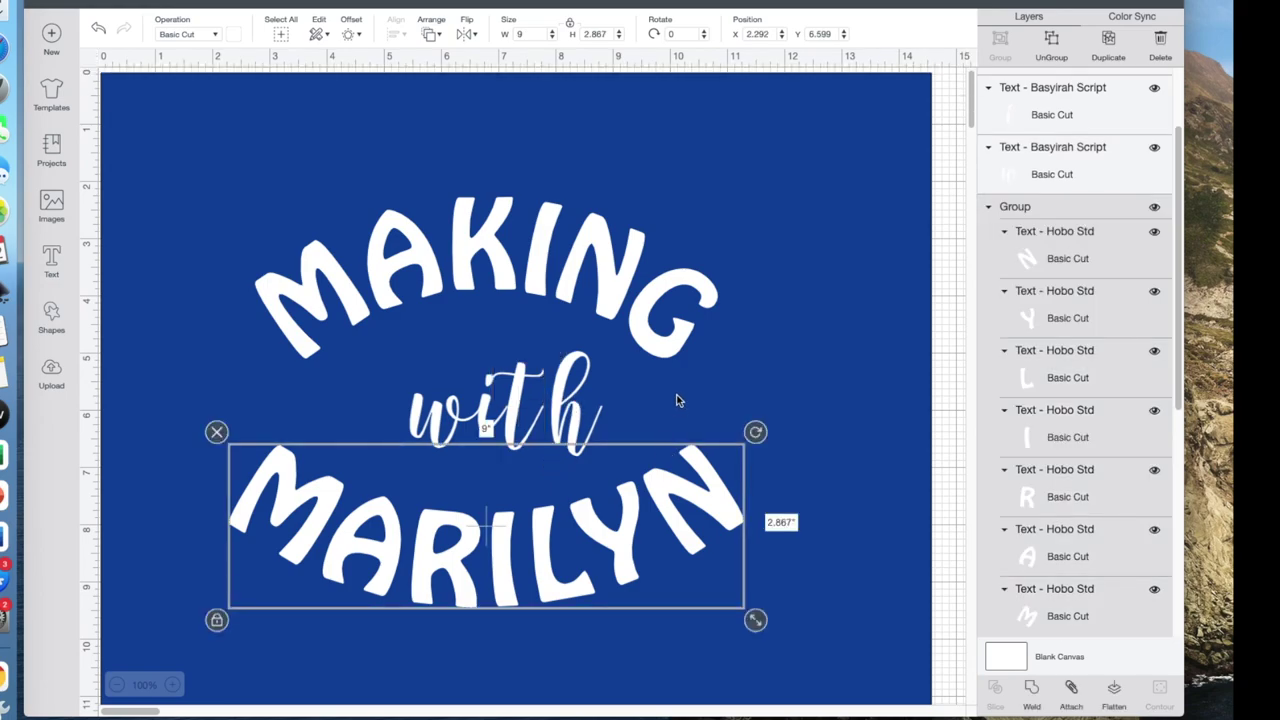
{"action": "left_click", "coordinate": [678, 399]}
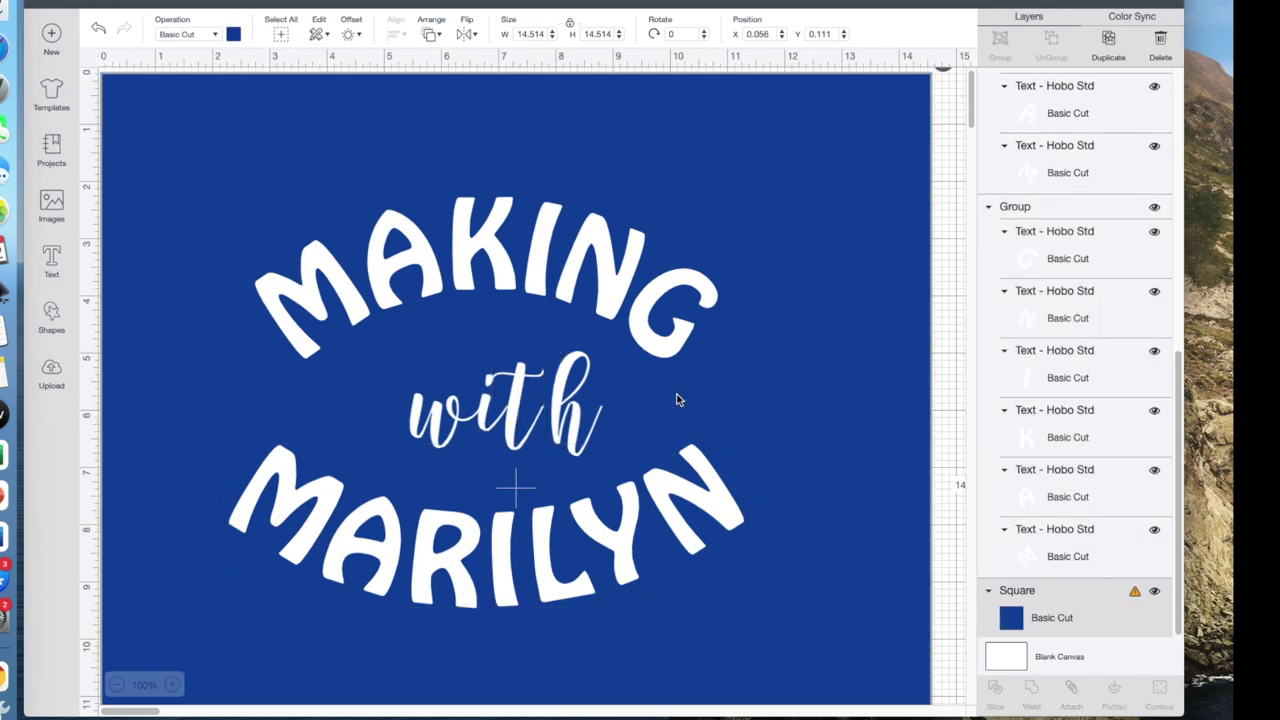
{"action": "left_click", "coordinate": [510, 427]}
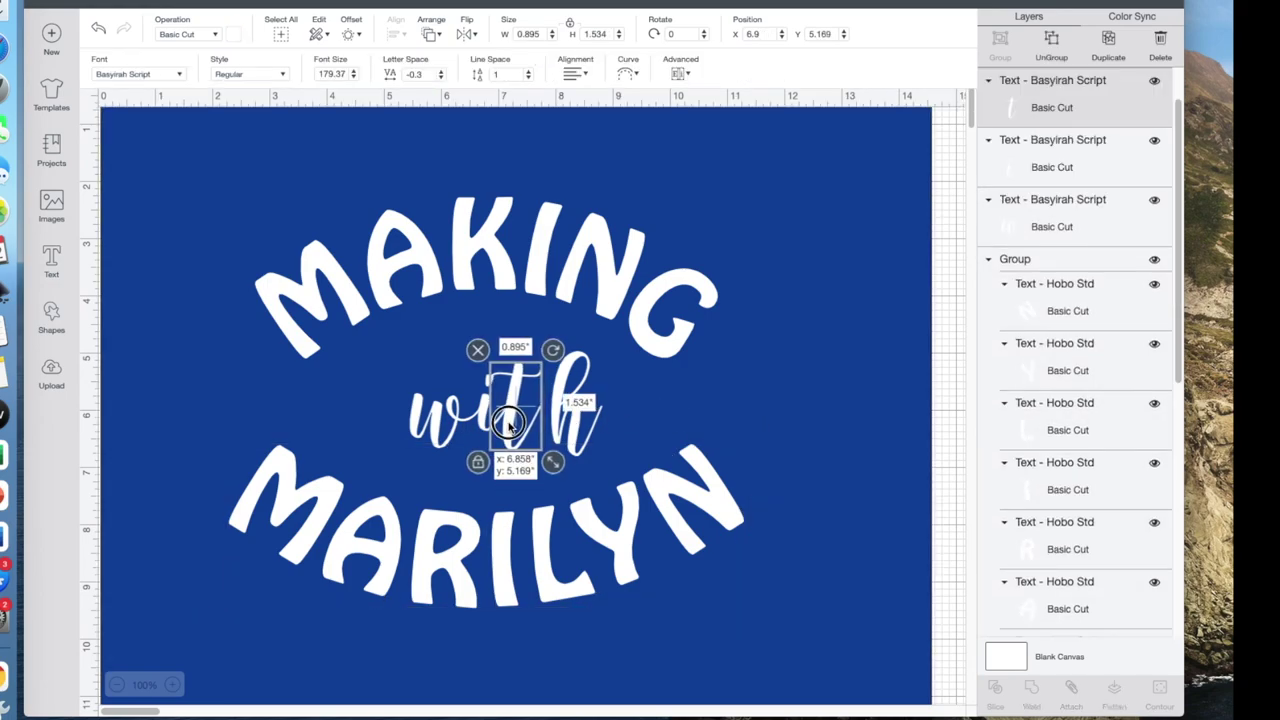
{"action": "left_click", "coordinate": [675, 407]}
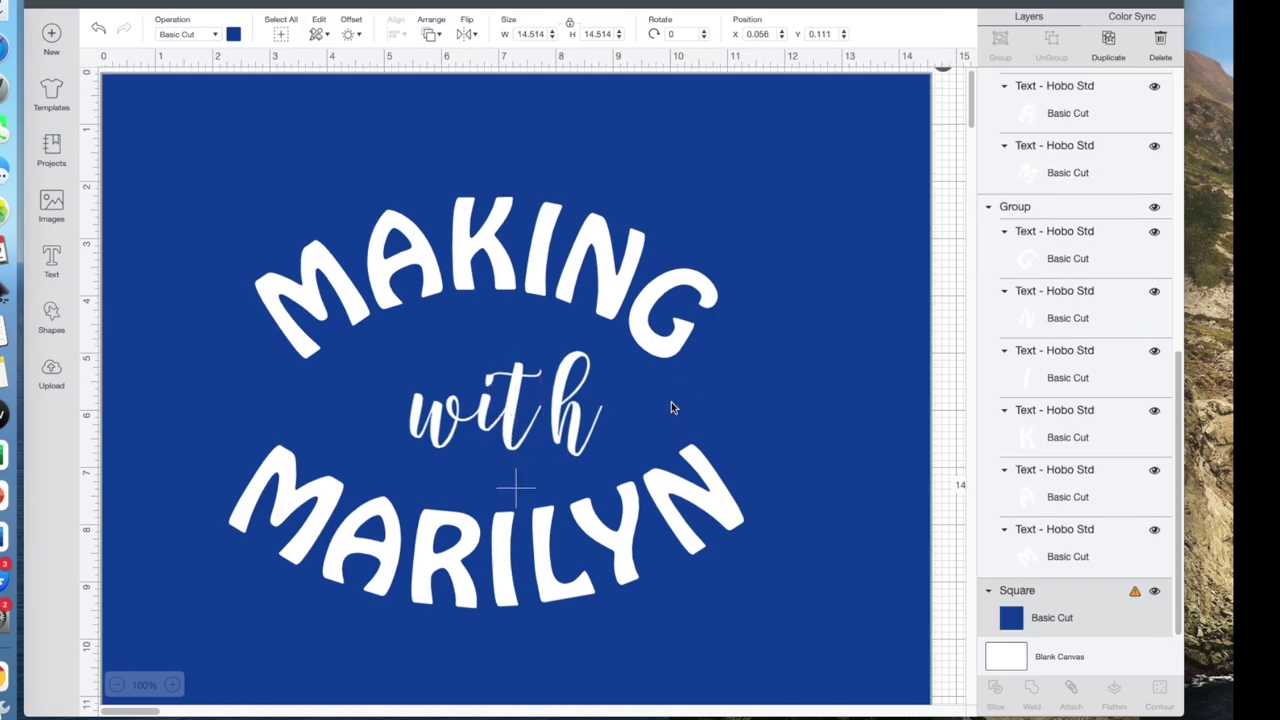
Unlock the proportions of the i in "with" and stretch it to about 0.48 wide and 1.25 tall
{"action": "left_click", "coordinate": [487, 422]}
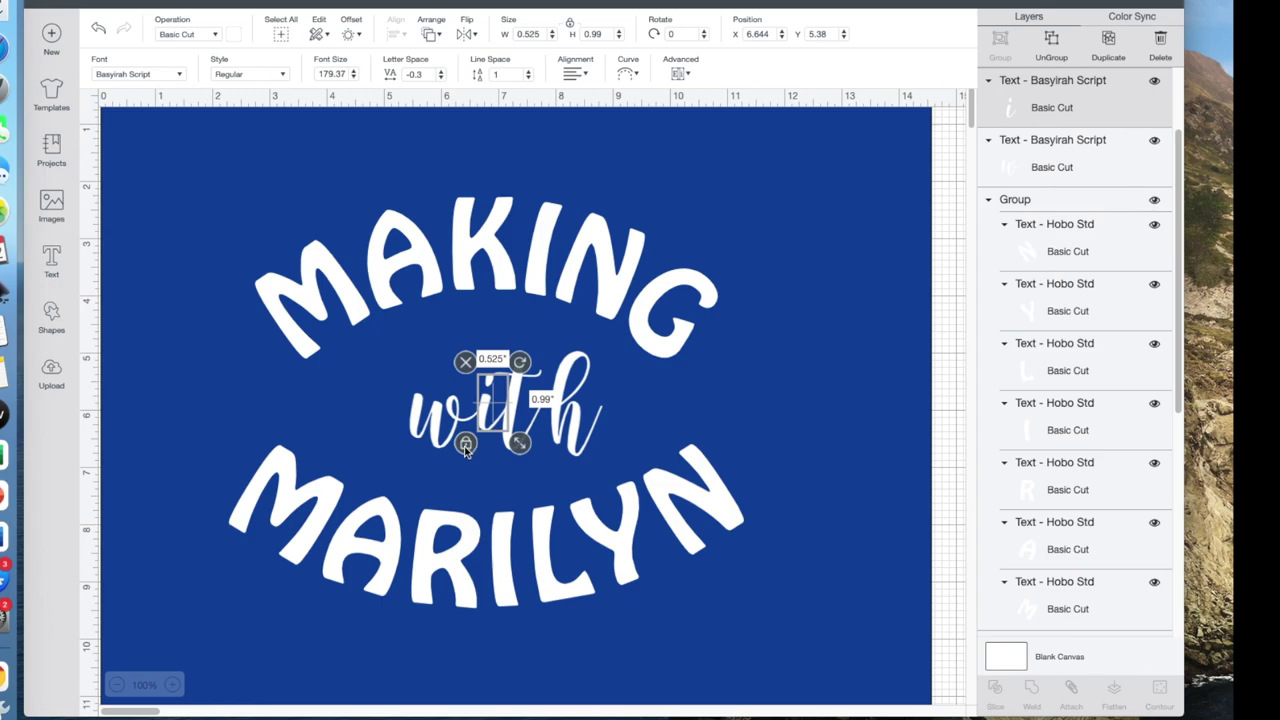
{"action": "left_click", "coordinate": [465, 445]}
{"action": "left_click_drag", "start_coordinate": [519, 447], "coordinate": [483, 437]}
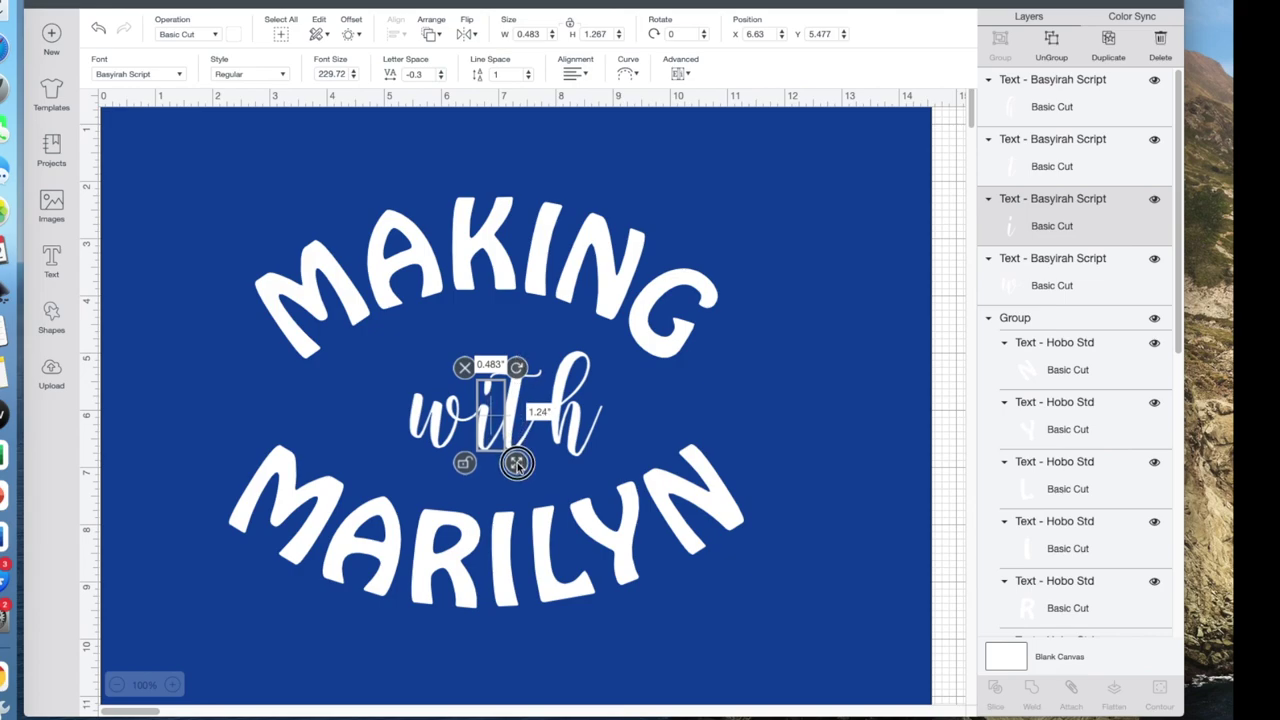
{"action": "left_click_drag", "start_coordinate": [517, 467], "coordinate": [518, 467]}
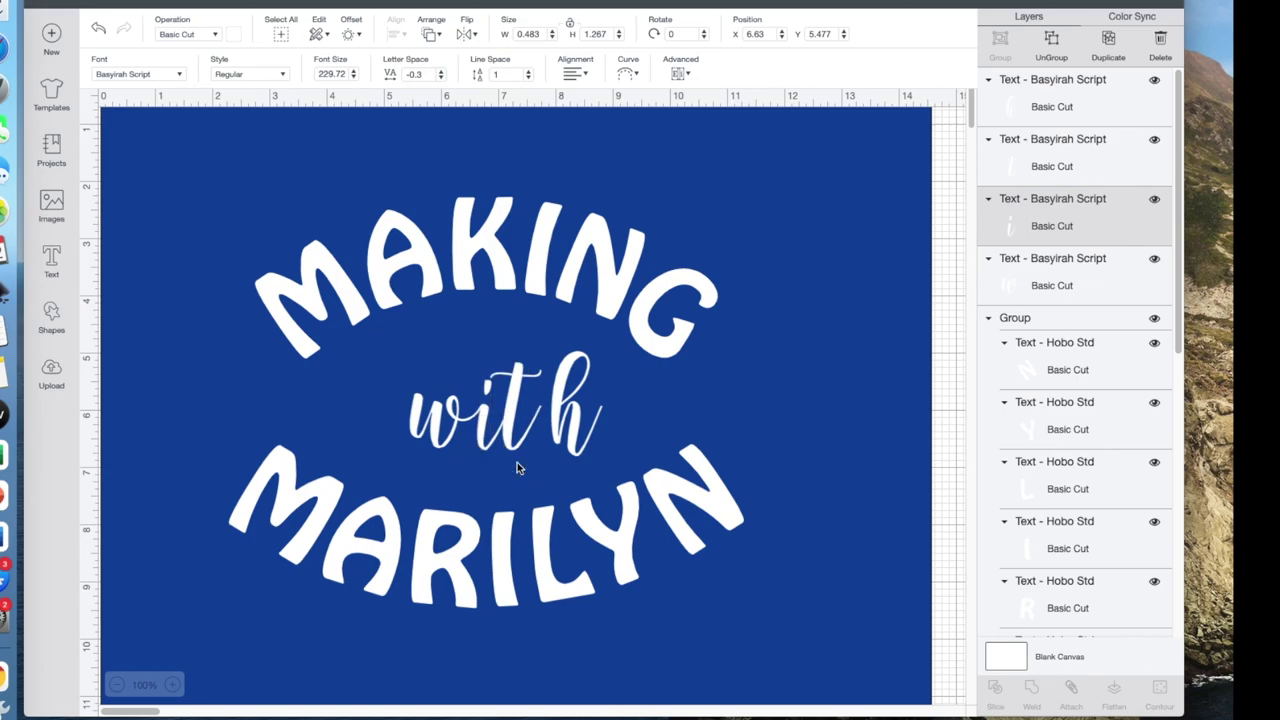
Unlock the proportions of the w in "with" and stretch it slightly taller
{"action": "left_click", "coordinate": [430, 425]}
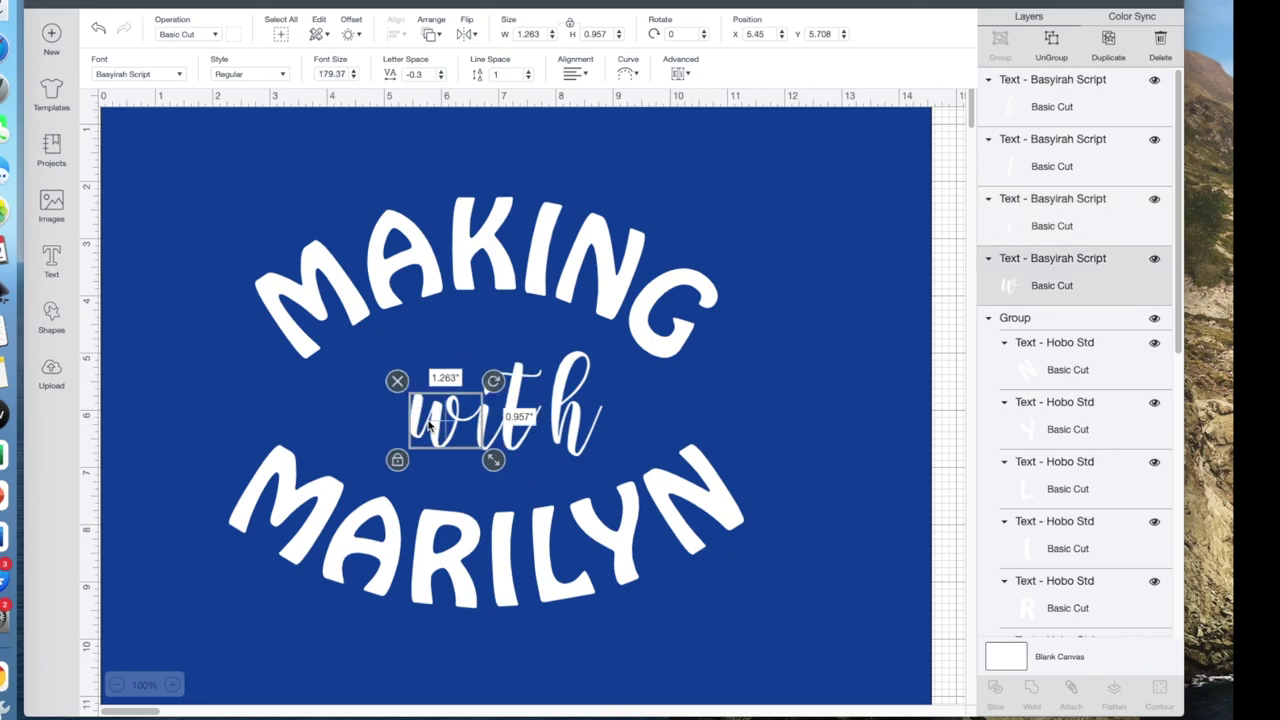
{"action": "left_click", "coordinate": [397, 461]}
{"action": "left_click_drag", "start_coordinate": [493, 460], "coordinate": [492, 468]}
{"action": "left_click", "coordinate": [531, 483]}
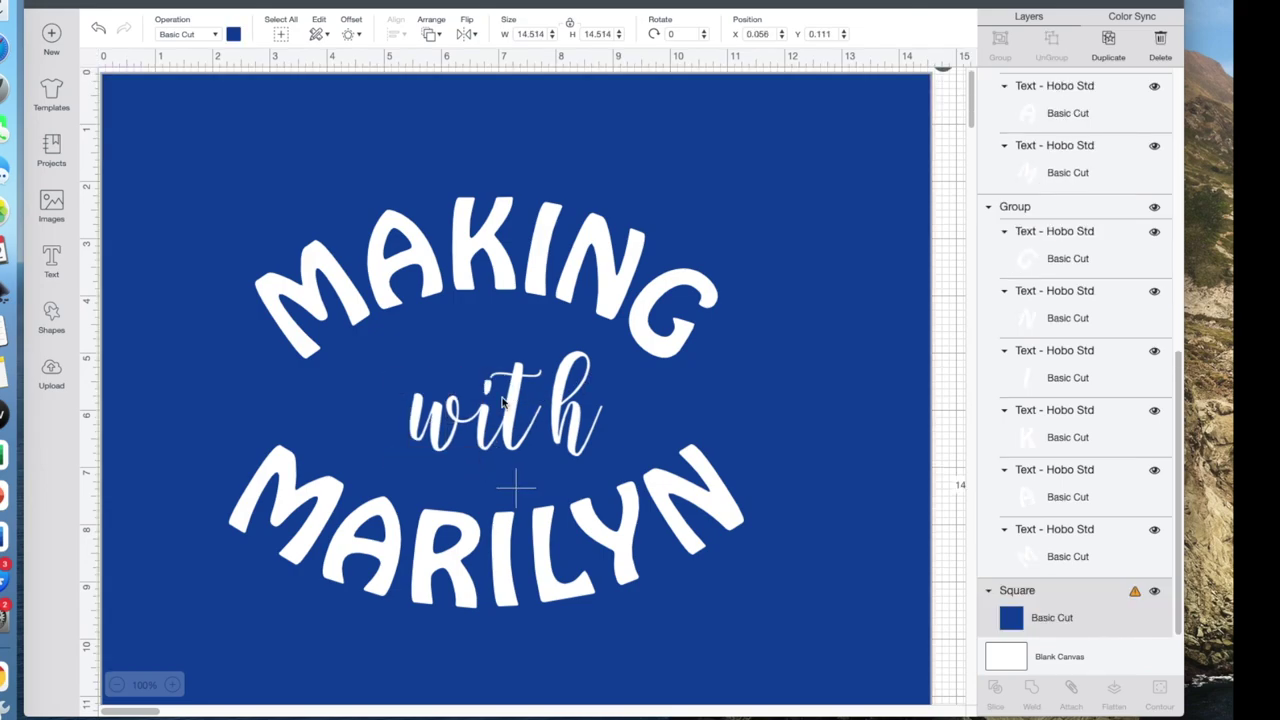
Move the h of "with" left against the t, to about X 7.712
{"action": "left_click", "coordinate": [573, 397]}
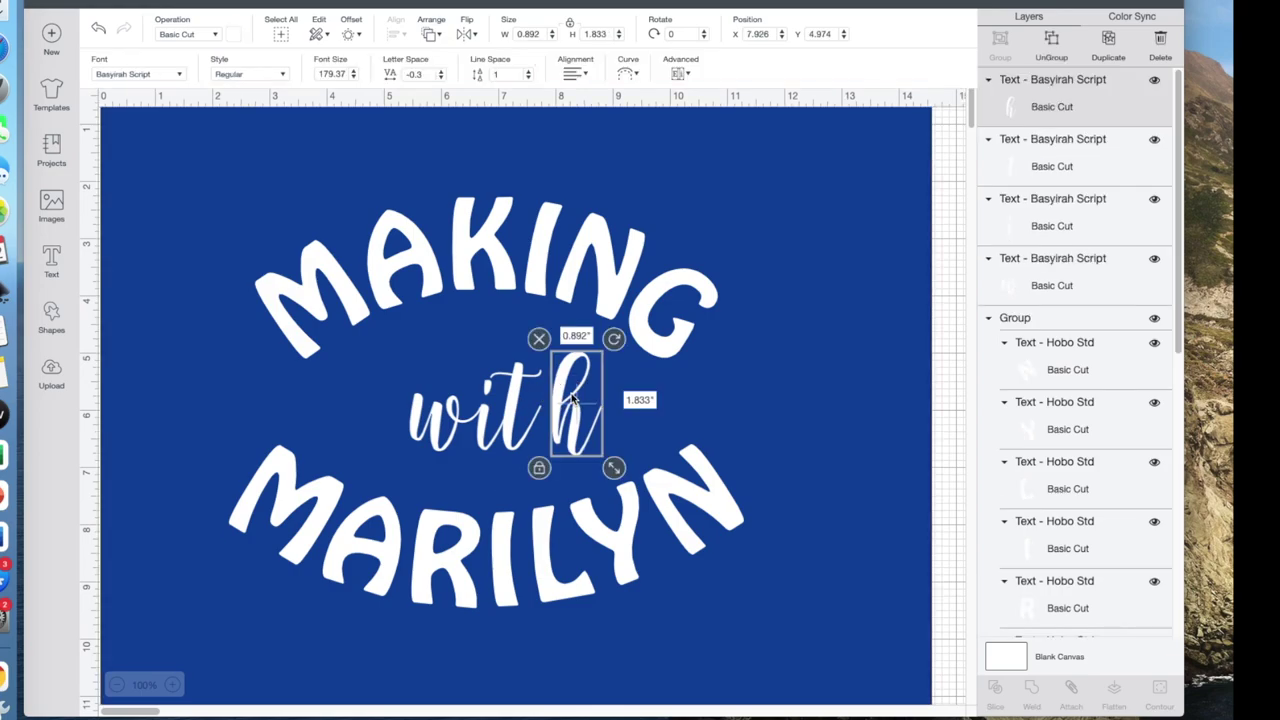
{"action": "key", "text": "Left"}
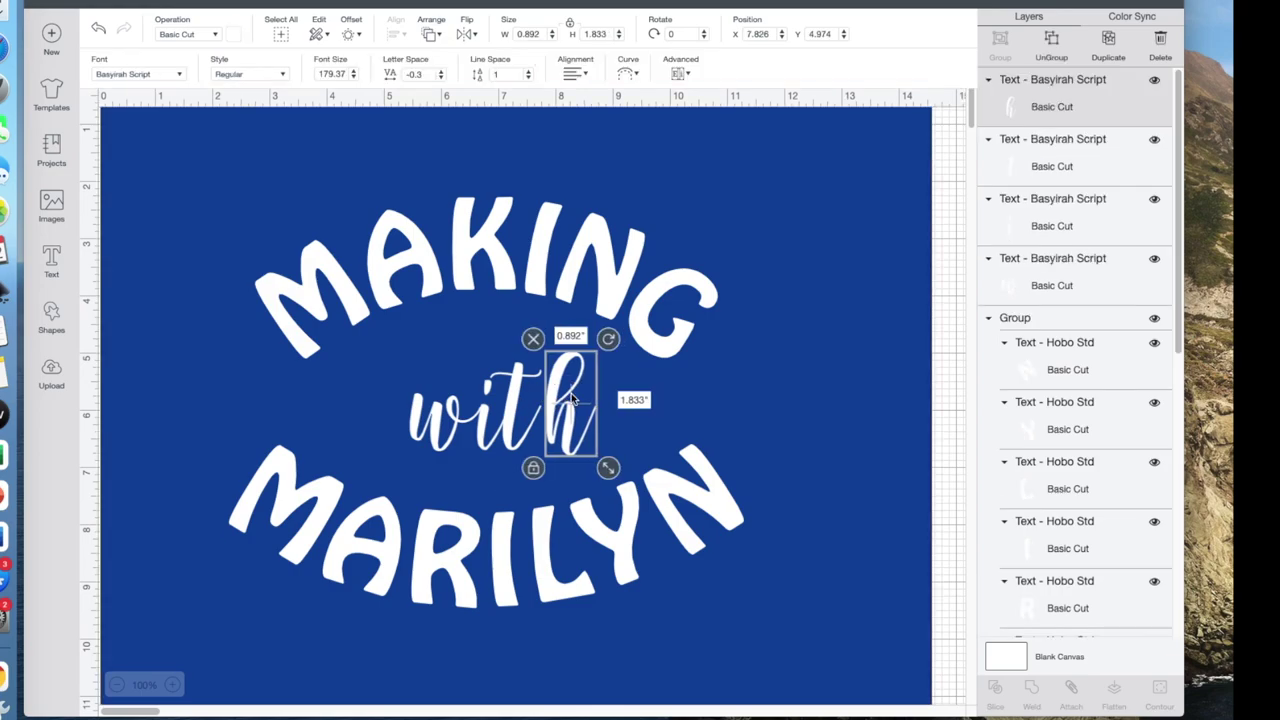
{"action": "key", "text": "Left"}
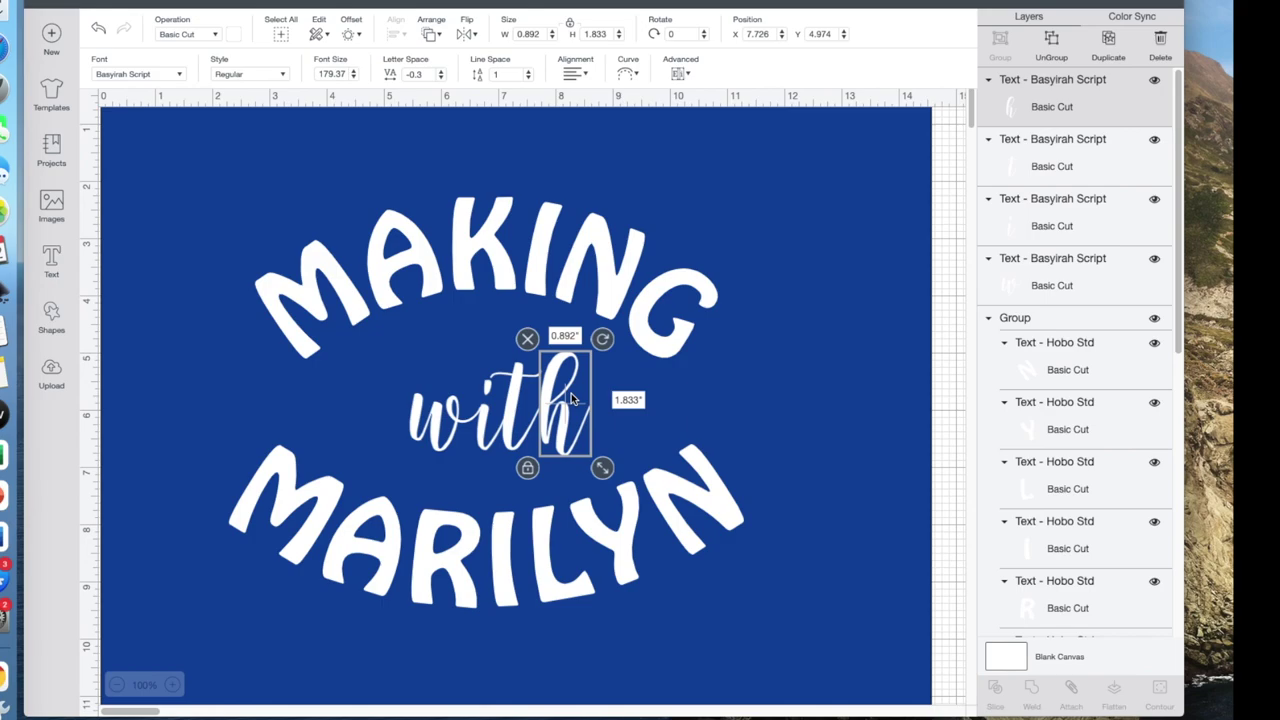
{"action": "left_click", "coordinate": [689, 392]}
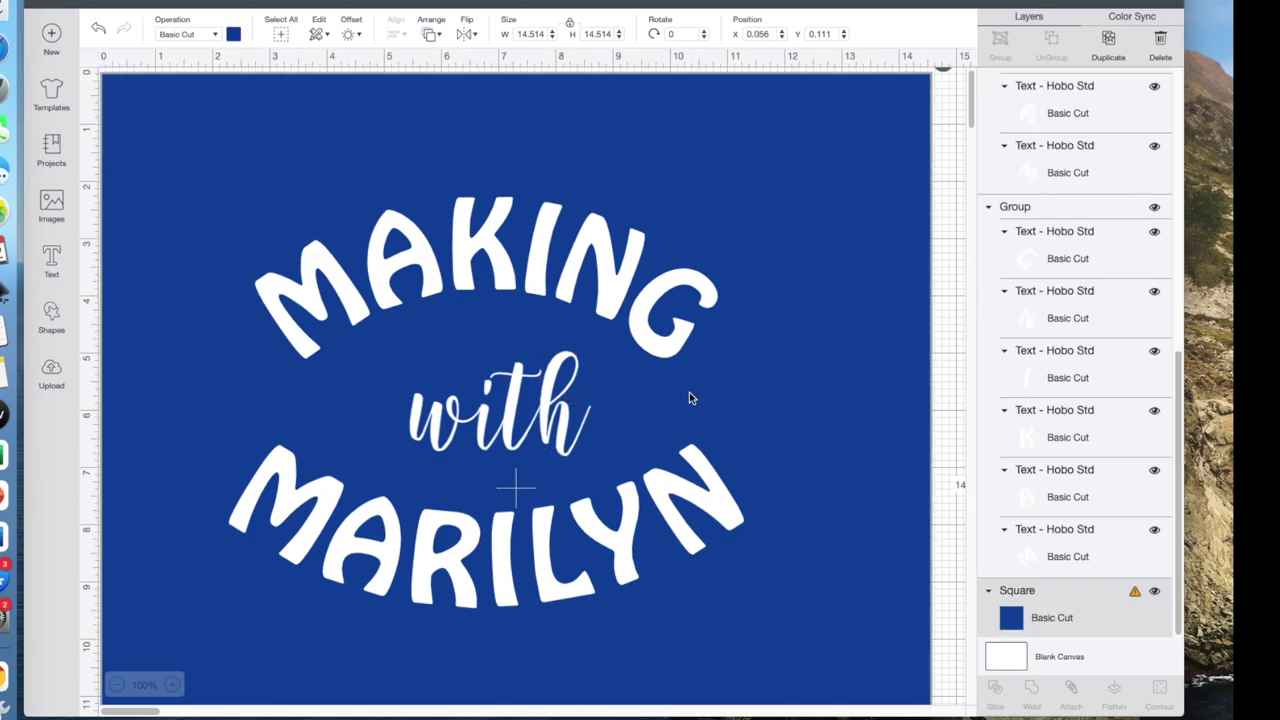
{"action": "left_click", "coordinate": [555, 417]}
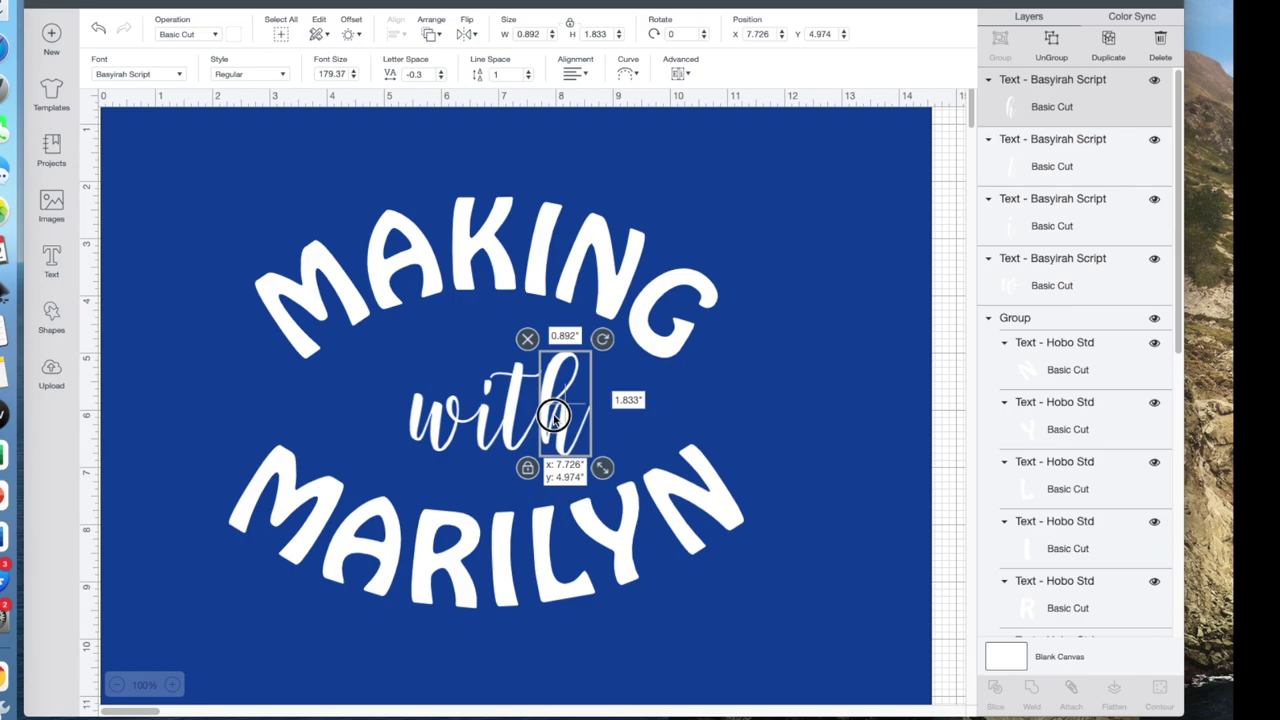
{"action": "double_click", "coordinate": [555, 417]}
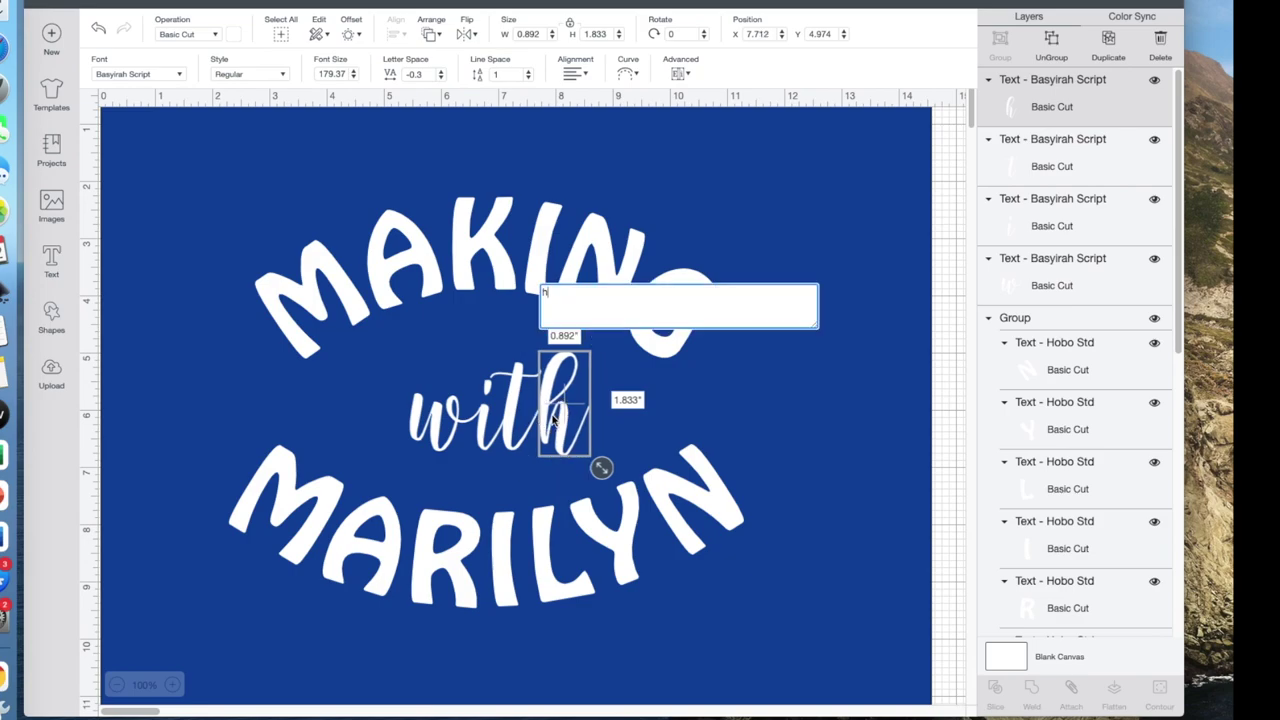
{"action": "left_click", "coordinate": [674, 392]}
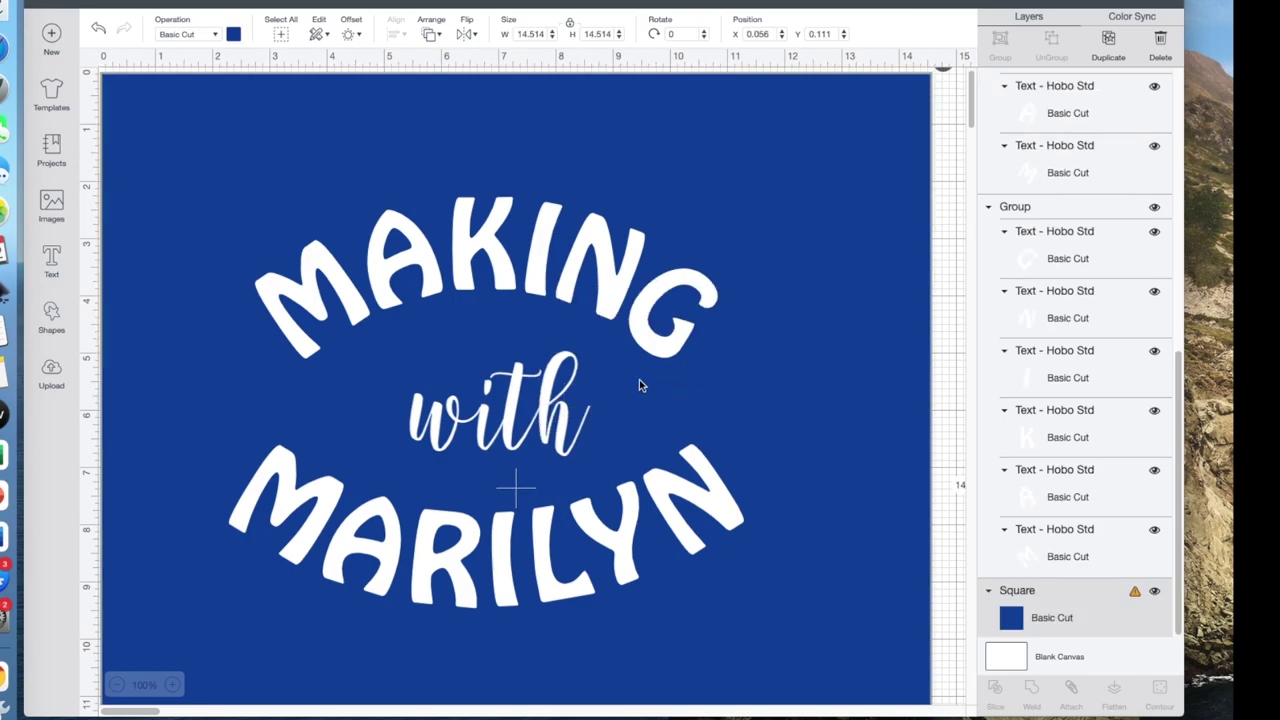
Tilt the t and h of "with" slightly, to rotations of 358.73 and 358.06
{"action": "left_click", "coordinate": [510, 415]}
{"action": "left_click_drag", "start_coordinate": [557, 350], "coordinate": [556, 352]}
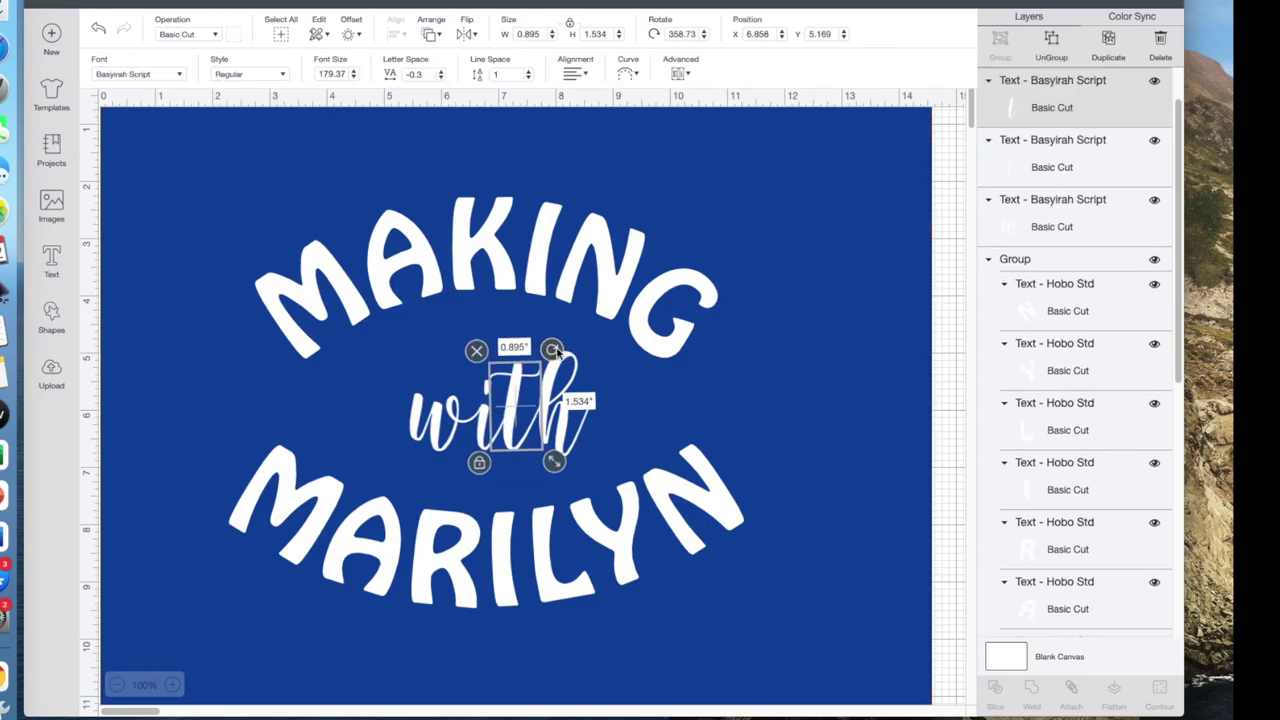
{"action": "left_click", "coordinate": [575, 370]}
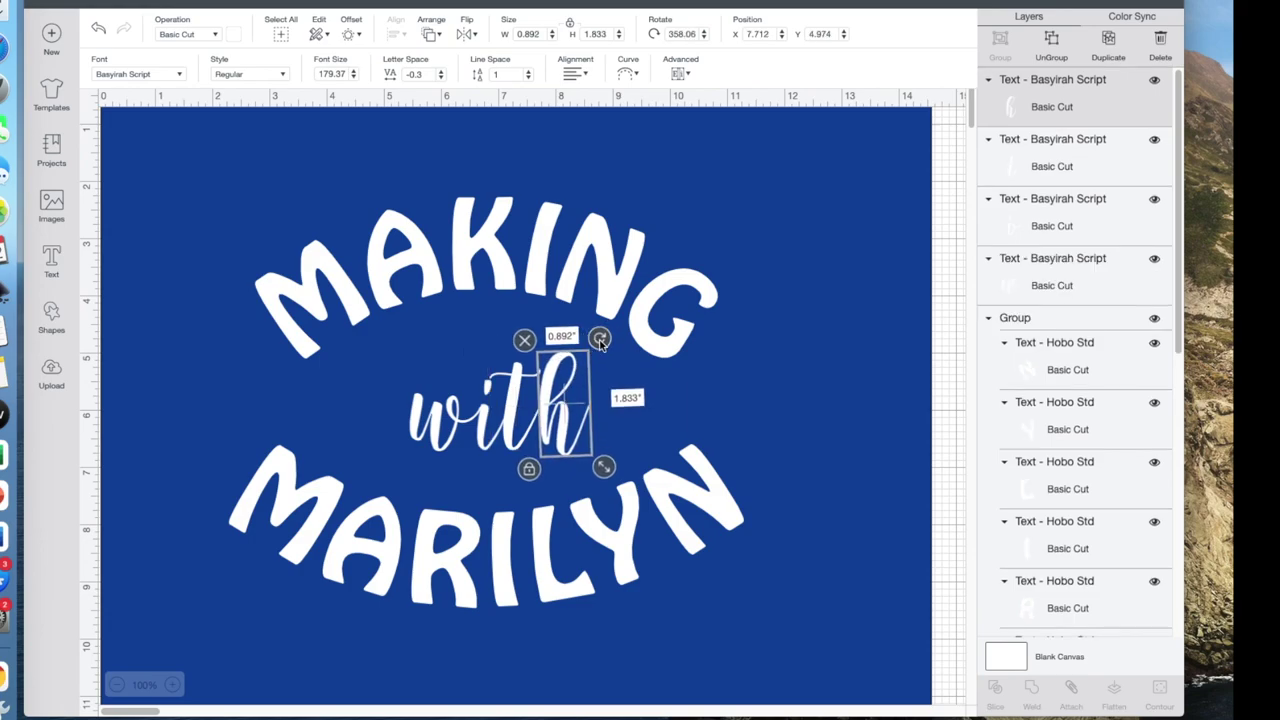
{"action": "left_click", "coordinate": [705, 408]}
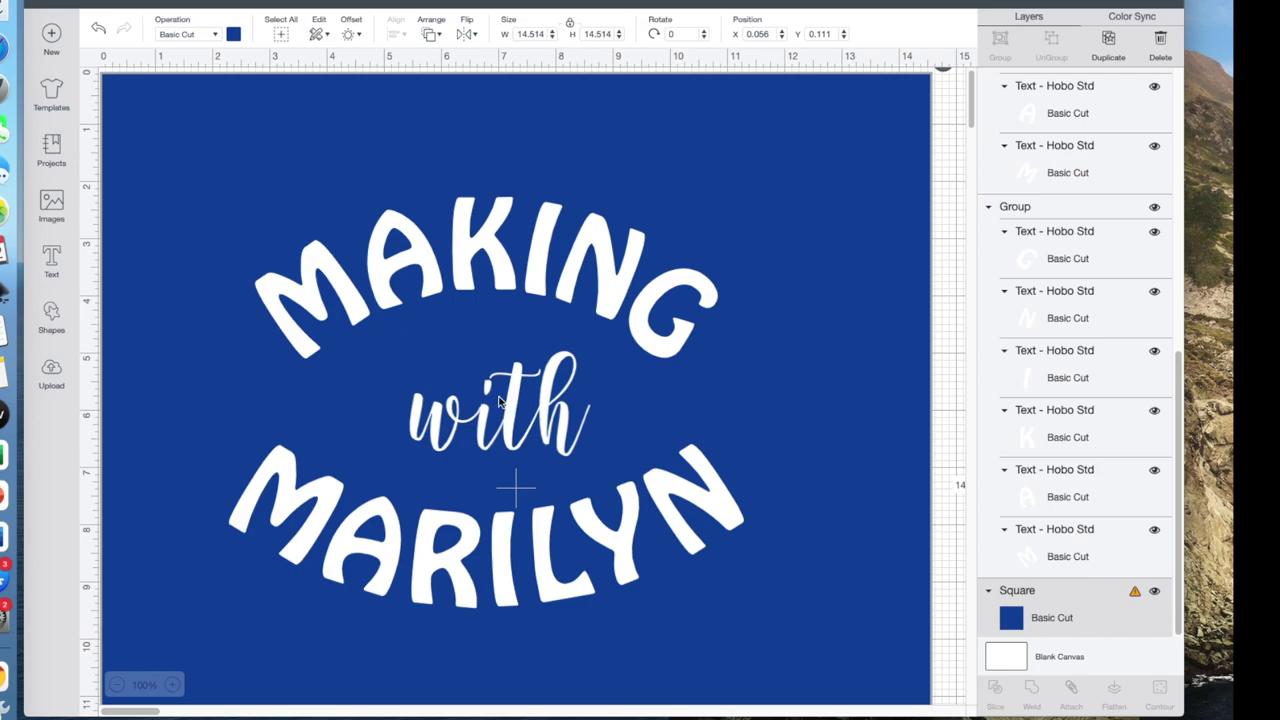
Rotate the w of "with" to about 358.48 and move it to about X 5.48, Y 5.736
{"action": "left_click", "coordinate": [435, 432]}
{"action": "left_click_drag", "start_coordinate": [493, 465], "coordinate": [494, 467]}
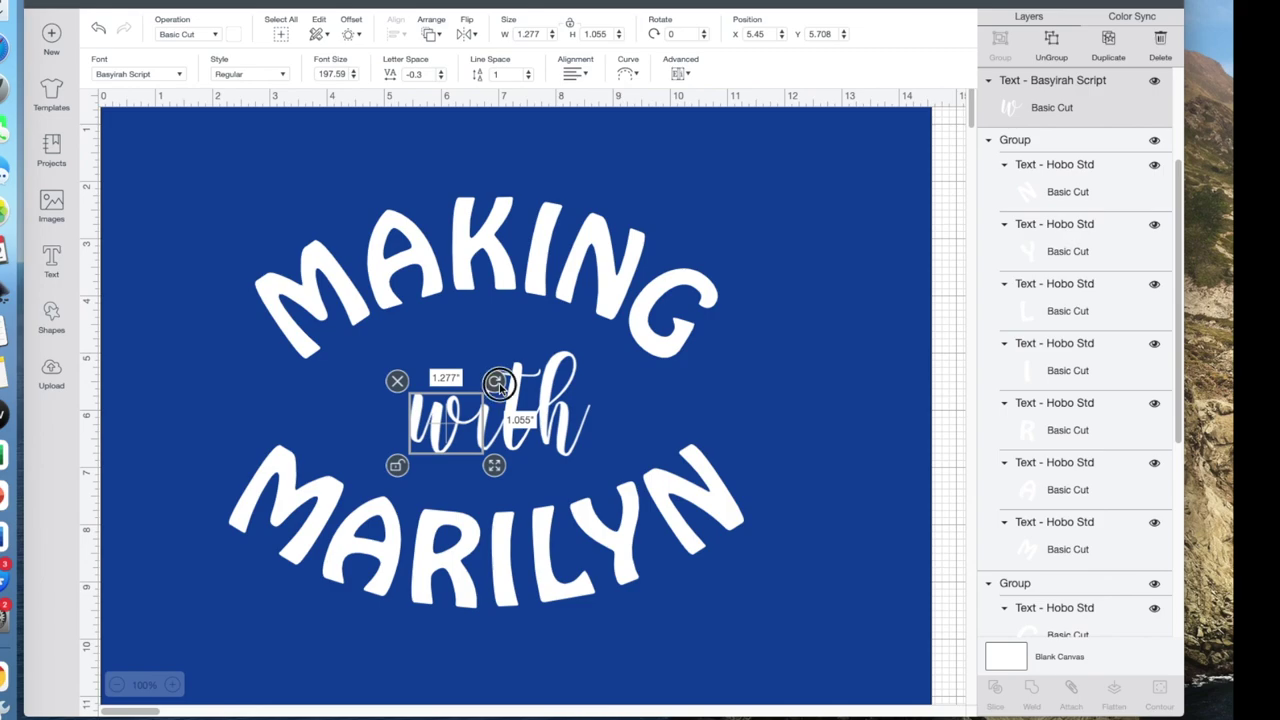
{"action": "left_click_drag", "start_coordinate": [499, 385], "coordinate": [493, 381]}
{"action": "left_click_drag", "start_coordinate": [445, 435], "coordinate": [447, 437]}
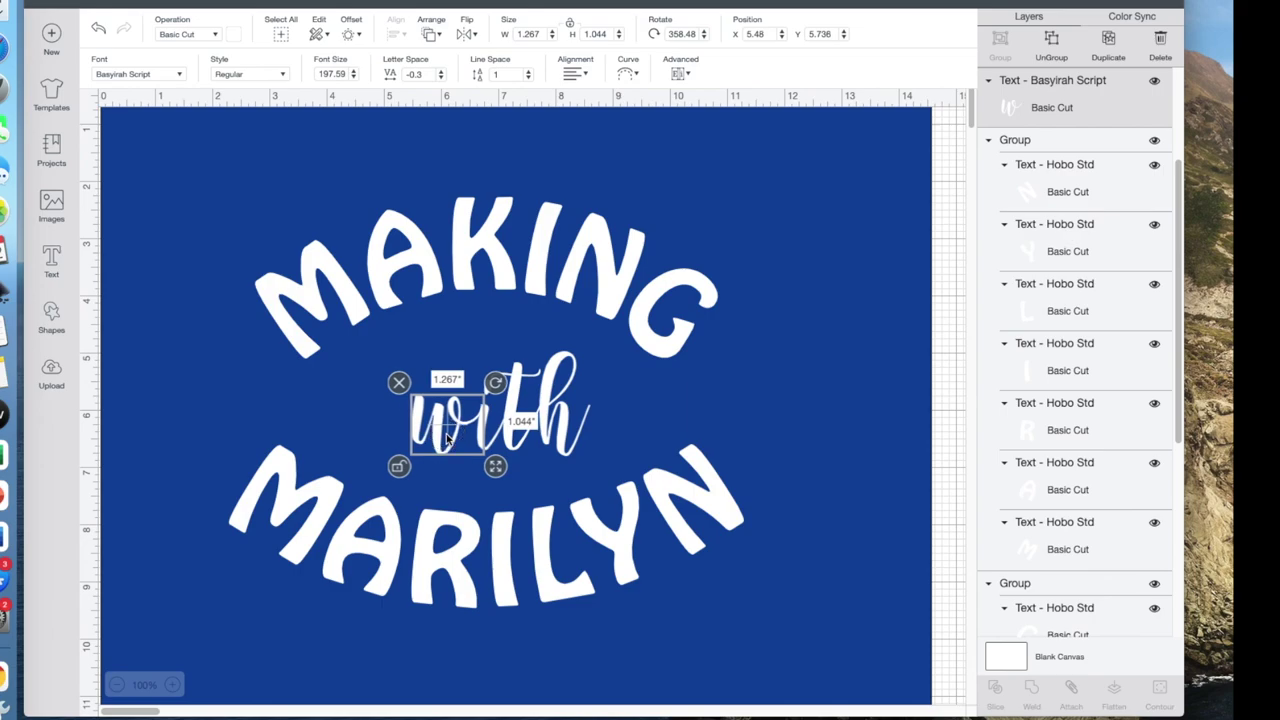
{"action": "left_click", "coordinate": [812, 383]}
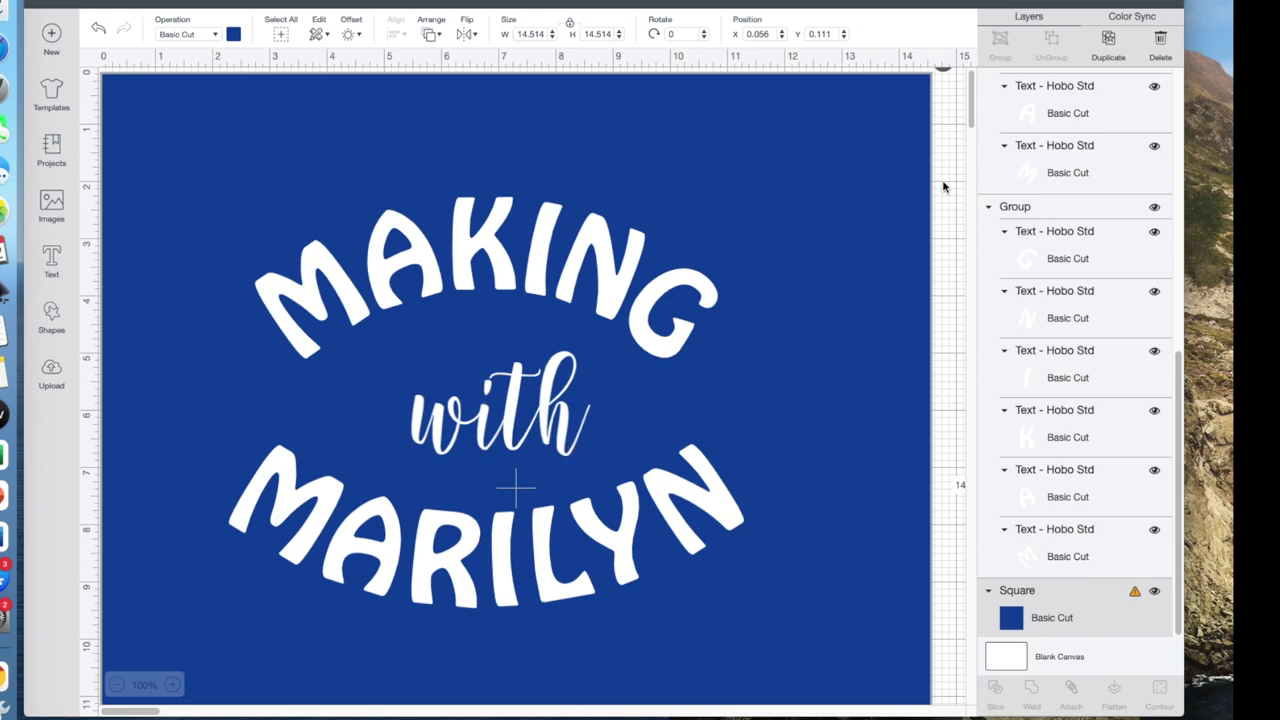
Select the four letters of "with" and try to prepare the project for cutting
{"action": "left_click", "coordinate": [1042, 112]}
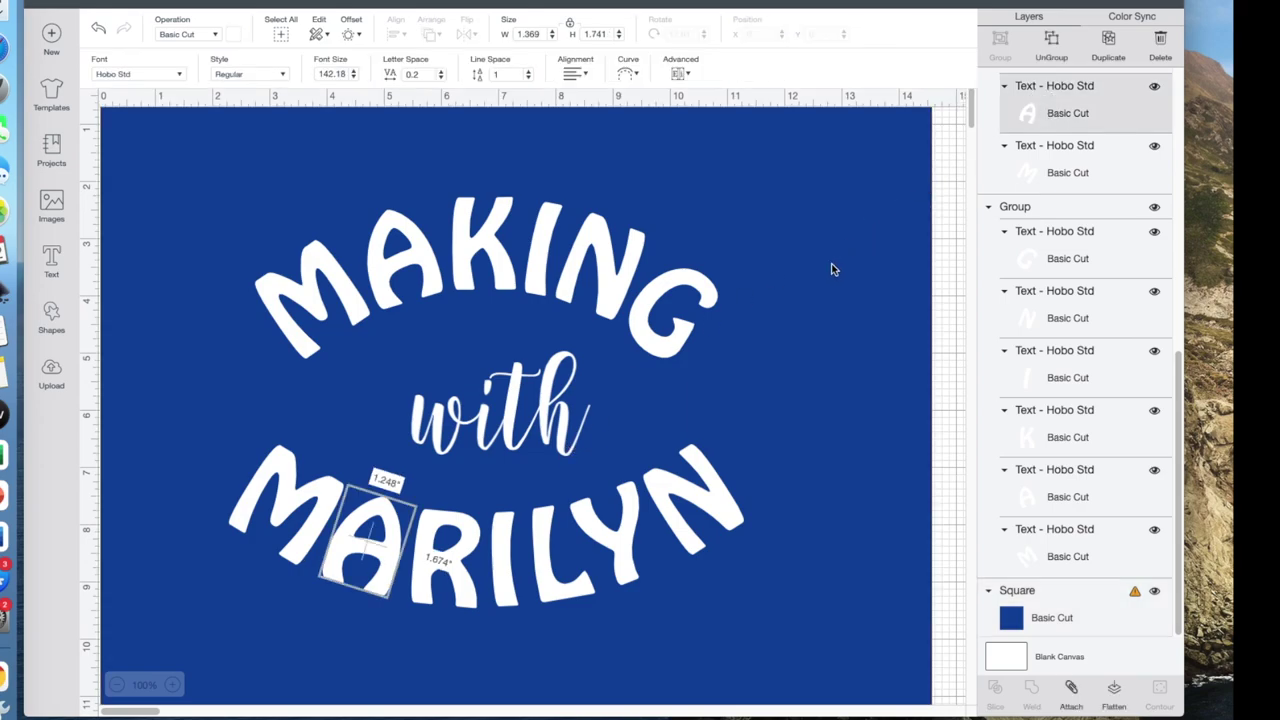
{"action": "left_click", "coordinate": [557, 432]}
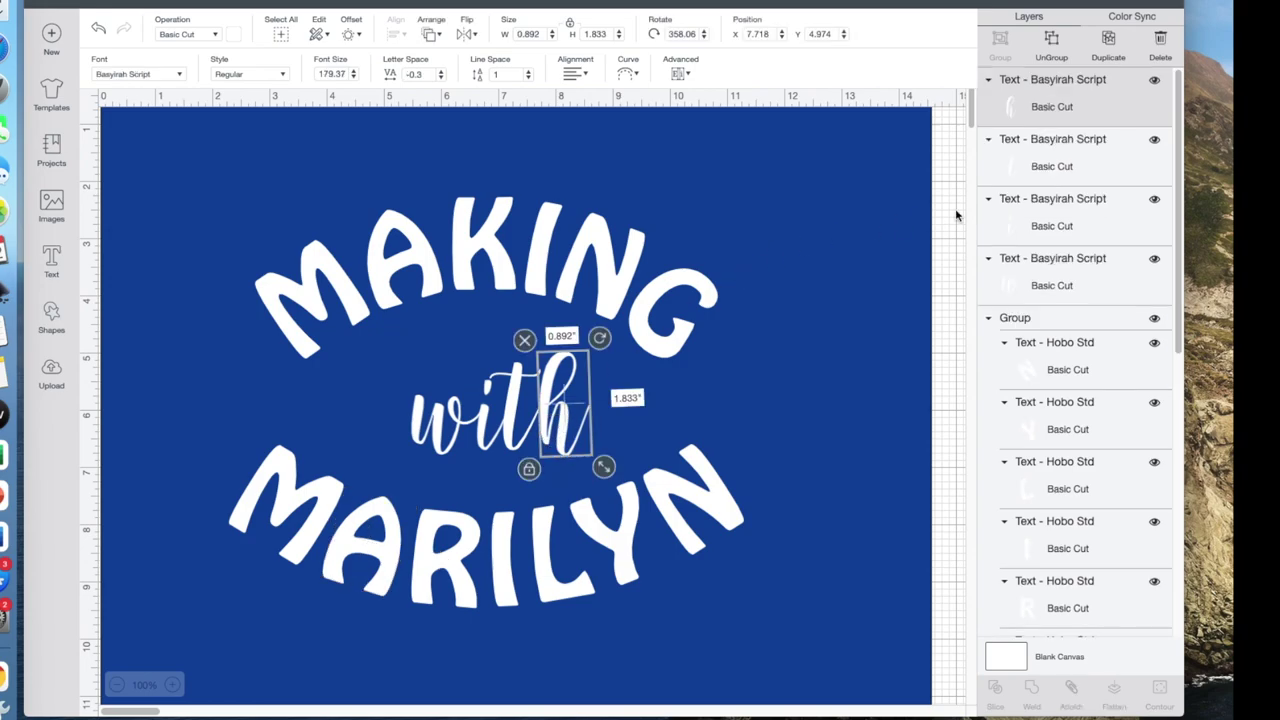
{"action": "left_click", "coordinate": [1052, 164], "text": "shift"}
{"action": "left_click", "coordinate": [1058, 210], "text": "shift"}
{"action": "left_click", "coordinate": [1062, 279], "text": "shift"}
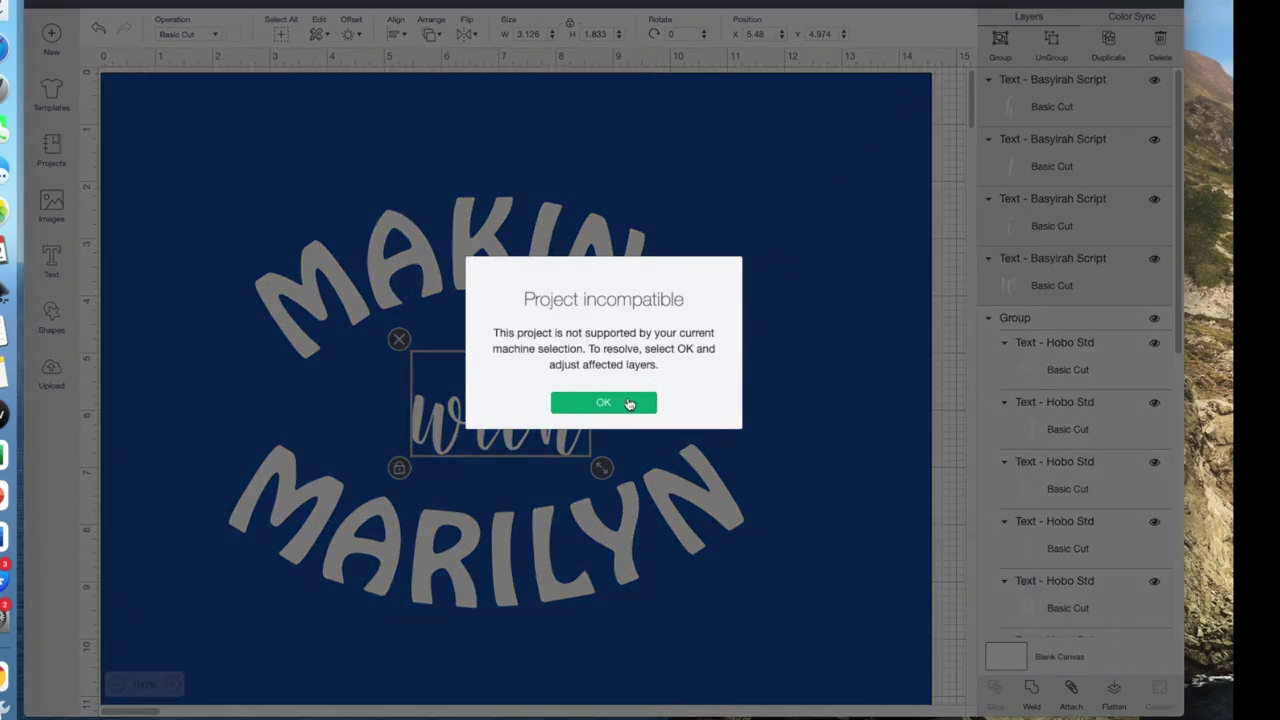
{"action": "left_click", "coordinate": [626, 402]}
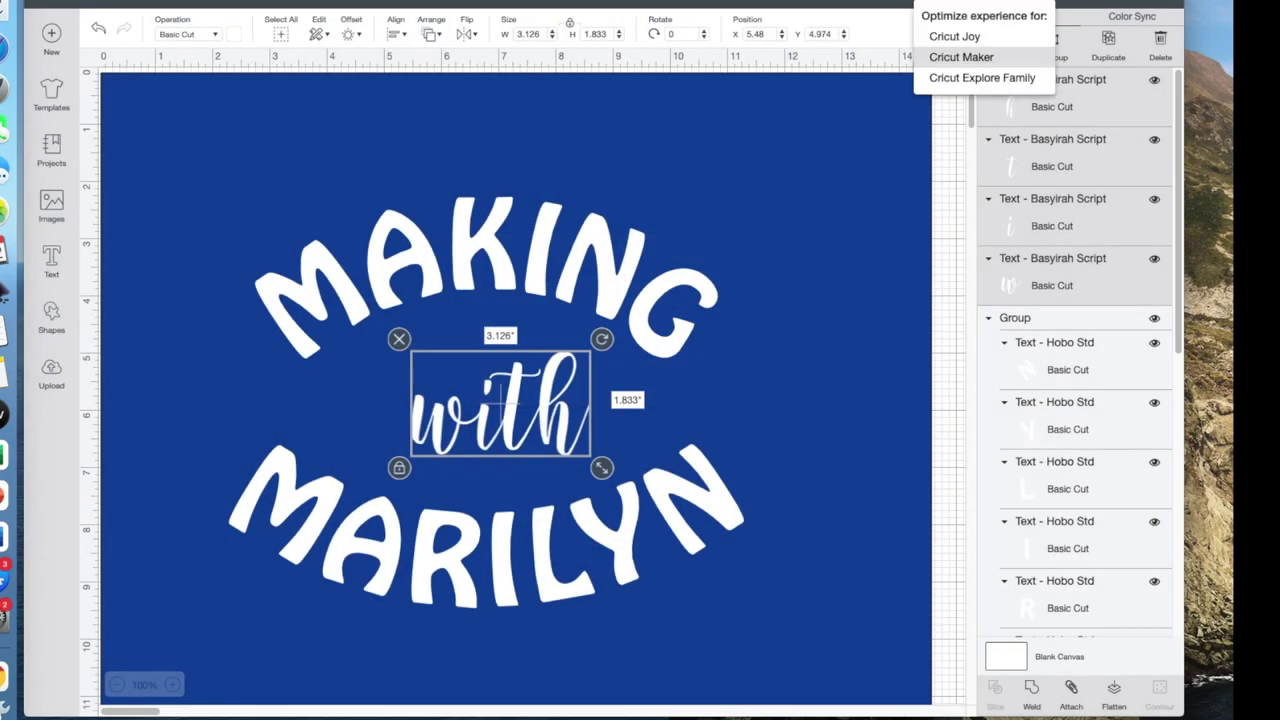
{"action": "left_click", "coordinate": [834, 158]}
{"action": "left_click", "coordinate": [839, 180]}
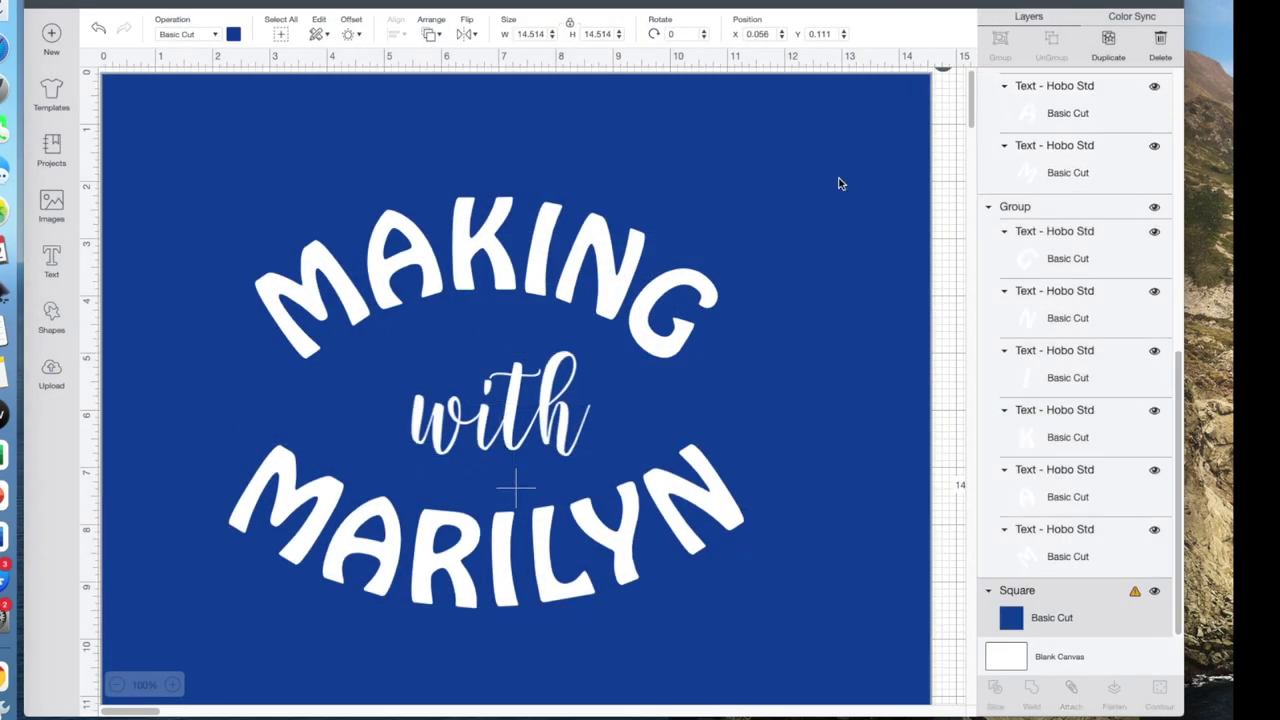
Hide the blue square and show it again
{"action": "left_click", "coordinate": [1155, 592]}
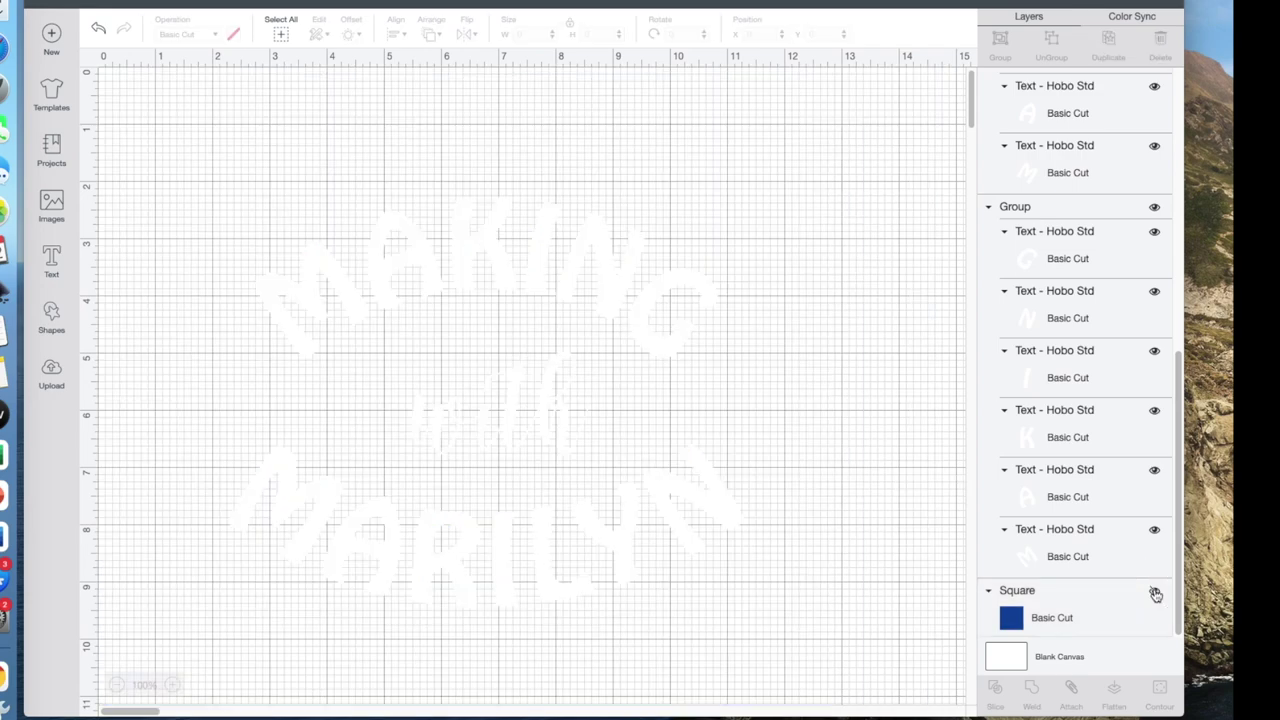
{"action": "left_click", "coordinate": [1155, 593]}
Shrink the blue square proportionally to about 12.236 wide and move it behind the lettering at X 1, Y 0
{"action": "left_click", "coordinate": [857, 656]}
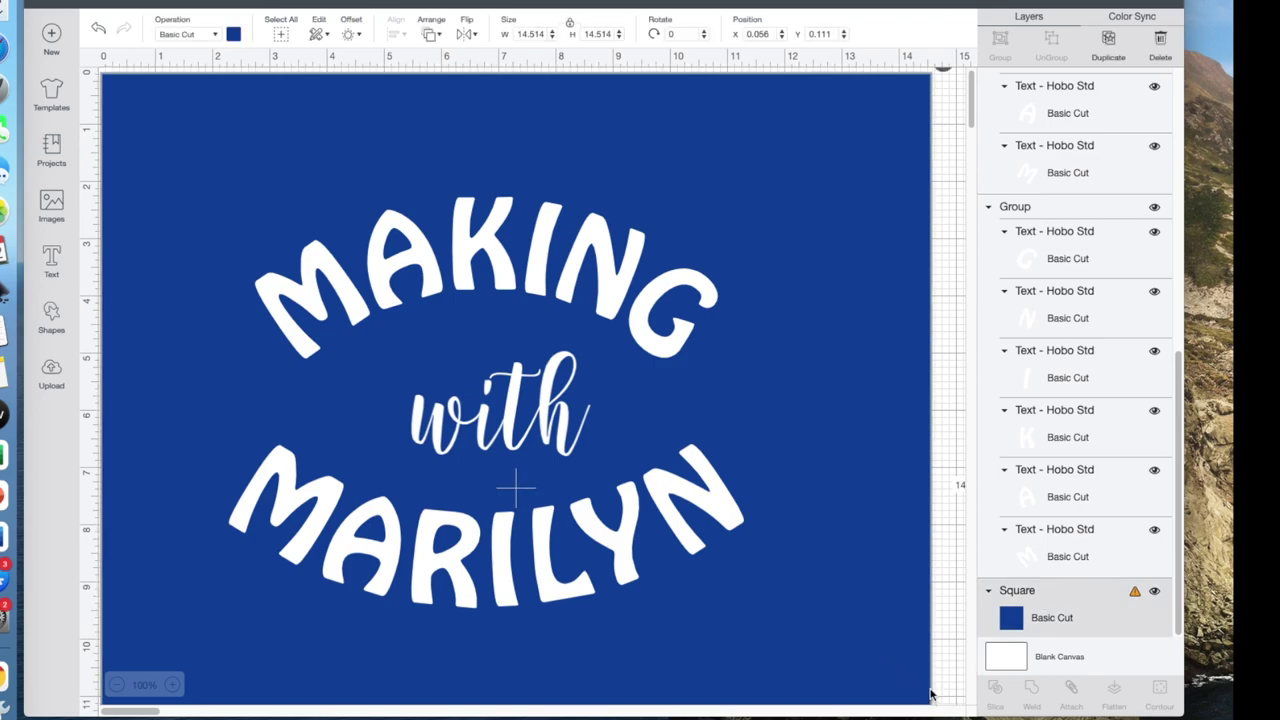
{"action": "scroll", "coordinate": [861, 467], "scroll_direction": "down", "scroll_amount": 10}
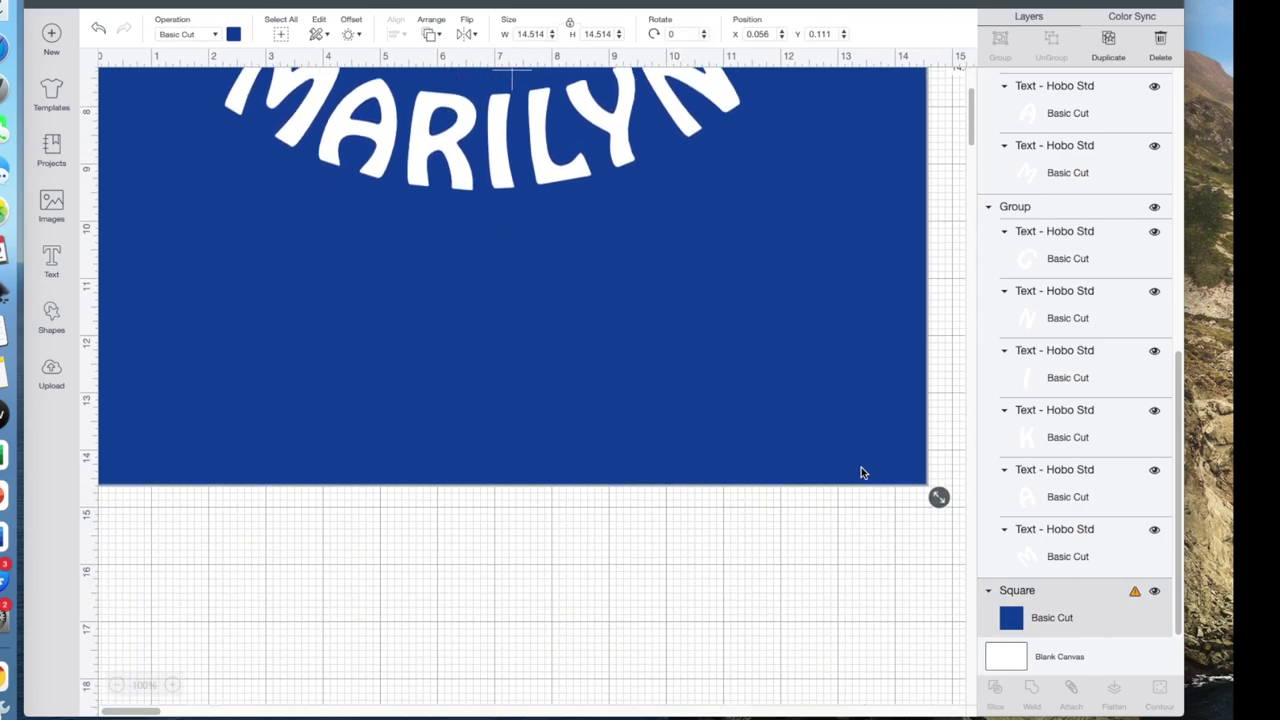
{"action": "left_click_drag", "start_coordinate": [938, 453], "coordinate": [813, 170]}
{"action": "scroll", "coordinate": [769, 397], "scroll_direction": "up", "scroll_amount": 5}
{"action": "left_click_drag", "start_coordinate": [738, 470], "coordinate": [786, 466]}
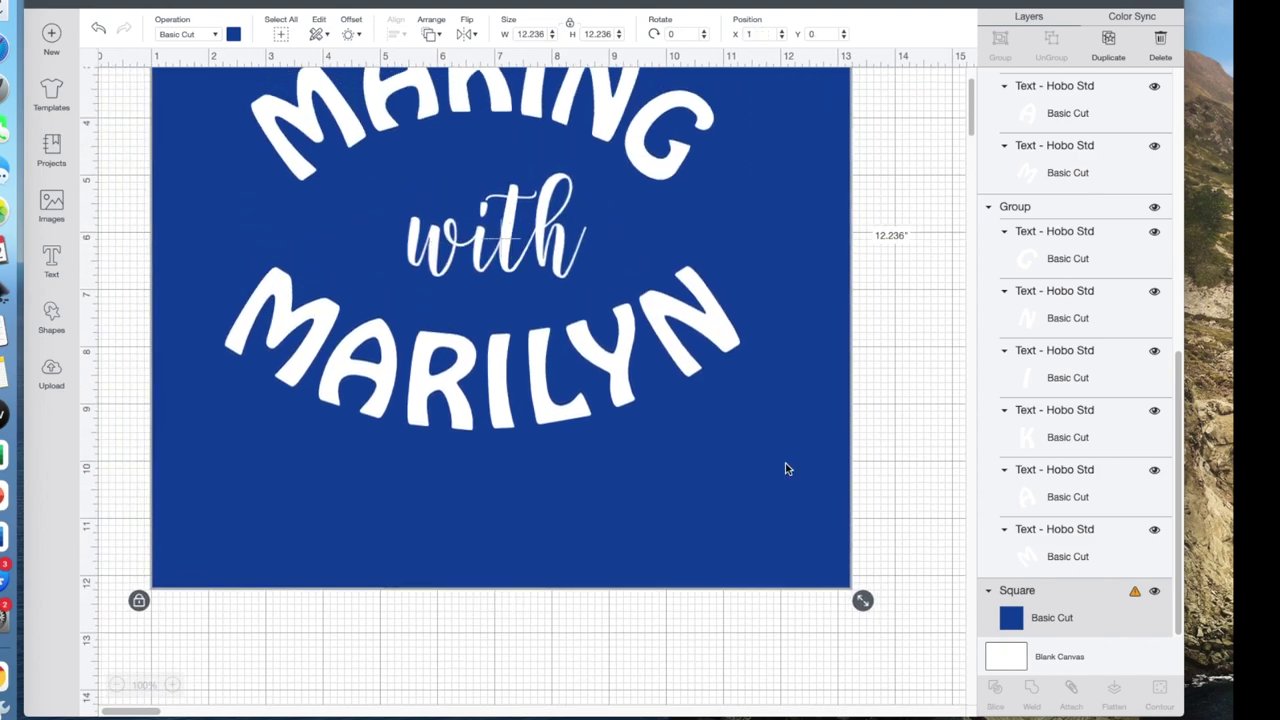
Unlock the blue square's proportions and resize it to about 12.292 wide and 10.347 tall
{"action": "left_click", "coordinate": [138, 600]}
{"action": "left_click_drag", "start_coordinate": [863, 600], "coordinate": [866, 492]}
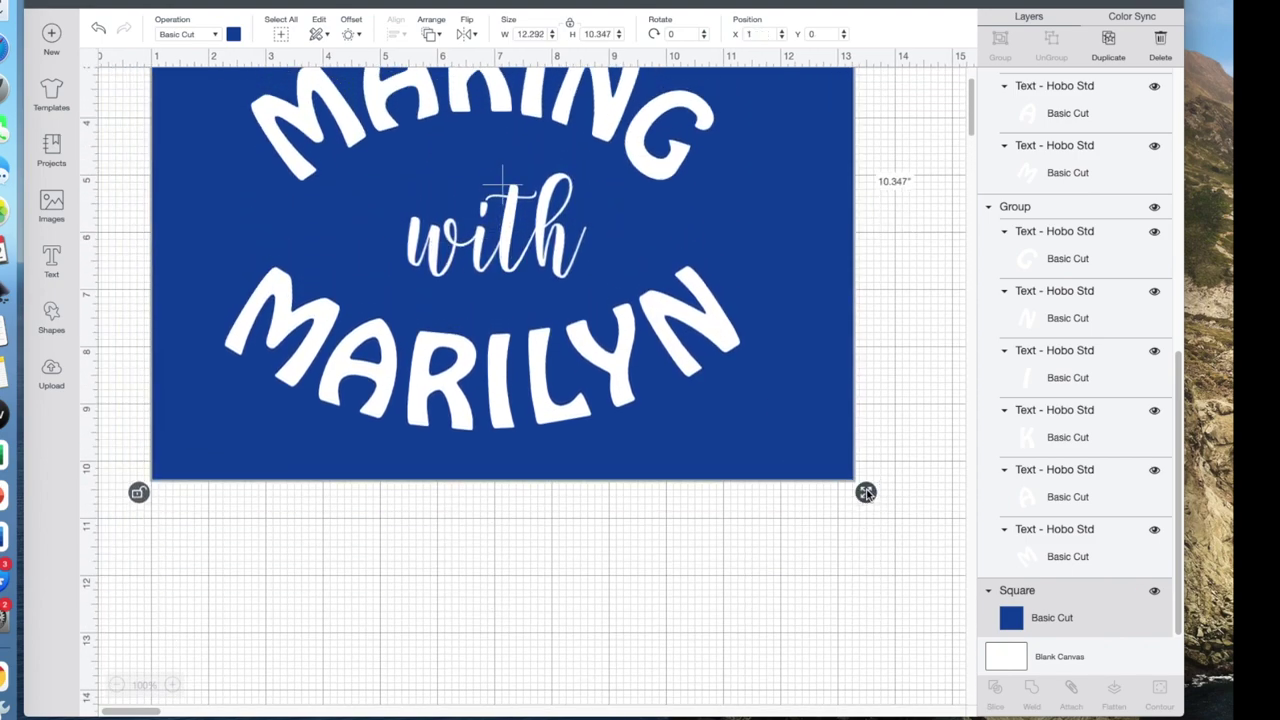
{"action": "scroll", "coordinate": [798, 690], "scroll_direction": "up", "scroll_amount": 3}
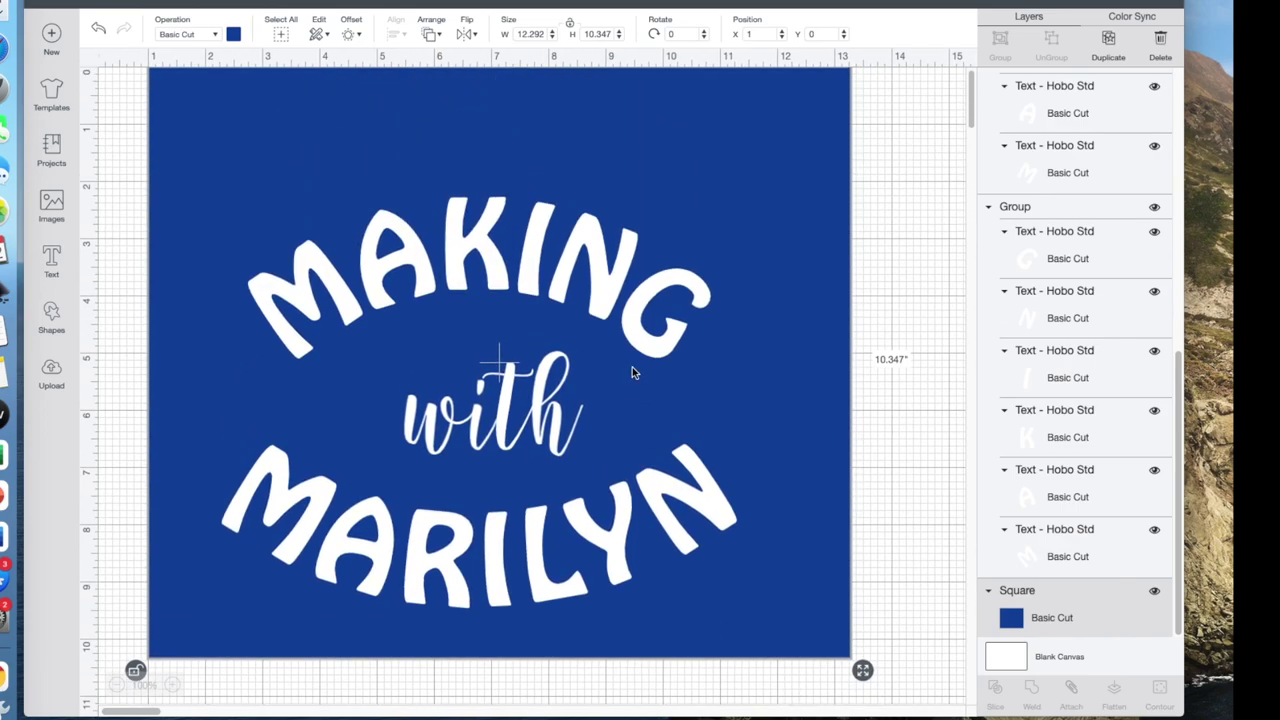
Preview how the separate letters are laid out on the cutting mat and return to the canvas
{"action": "left_click", "coordinate": [627, 308]}
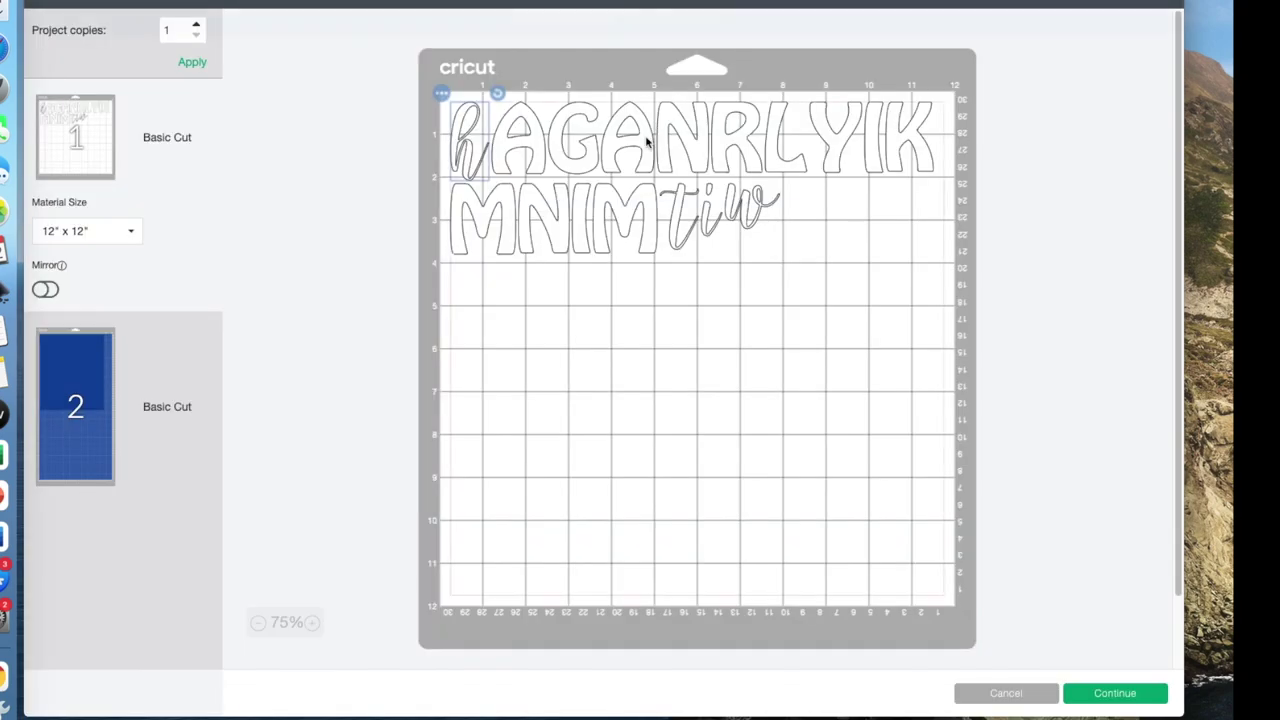
{"action": "left_click", "coordinate": [647, 143]}
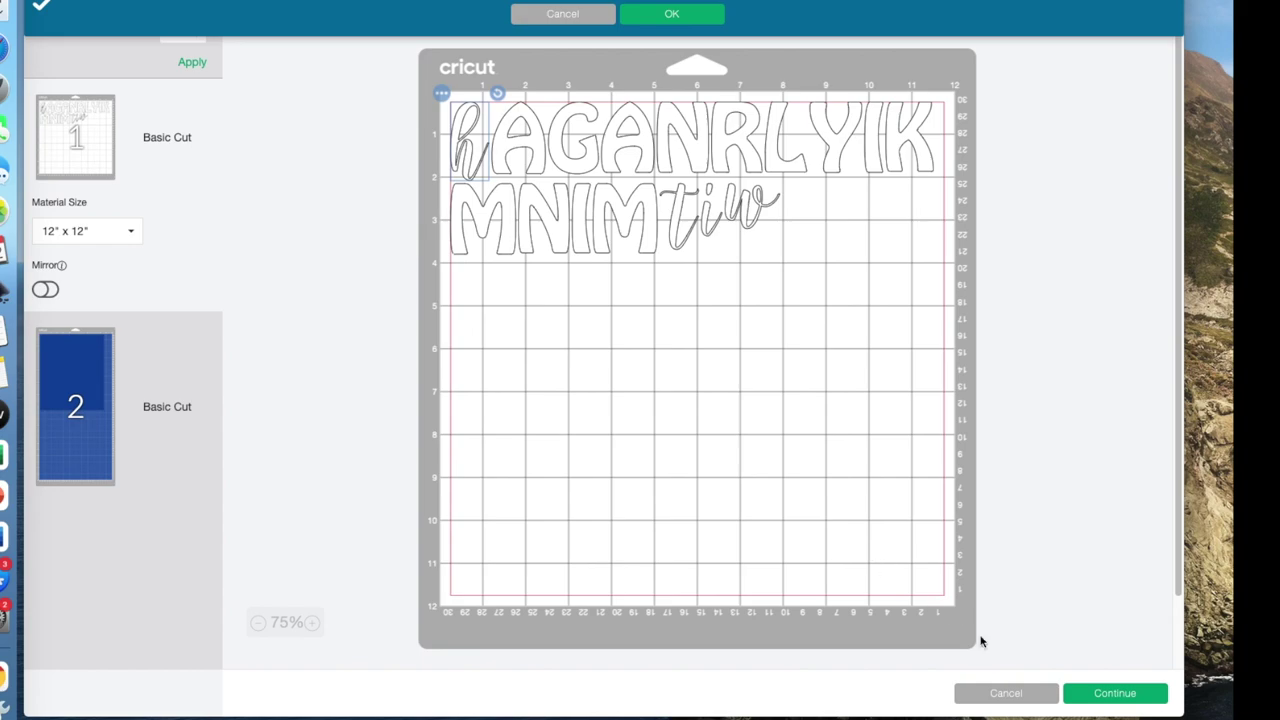
{"action": "left_click", "coordinate": [1004, 693]}
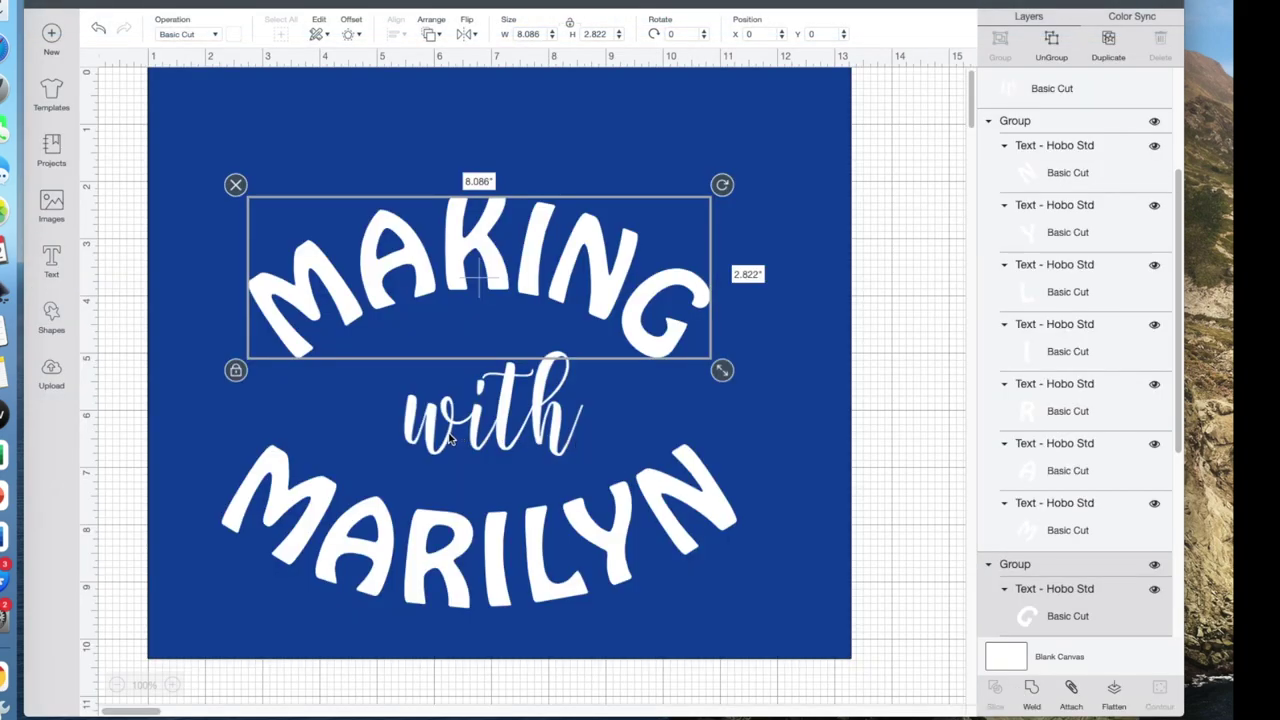
Select the h, t, i and w of "with" together and weld them into one shape
{"action": "left_click", "coordinate": [449, 438]}
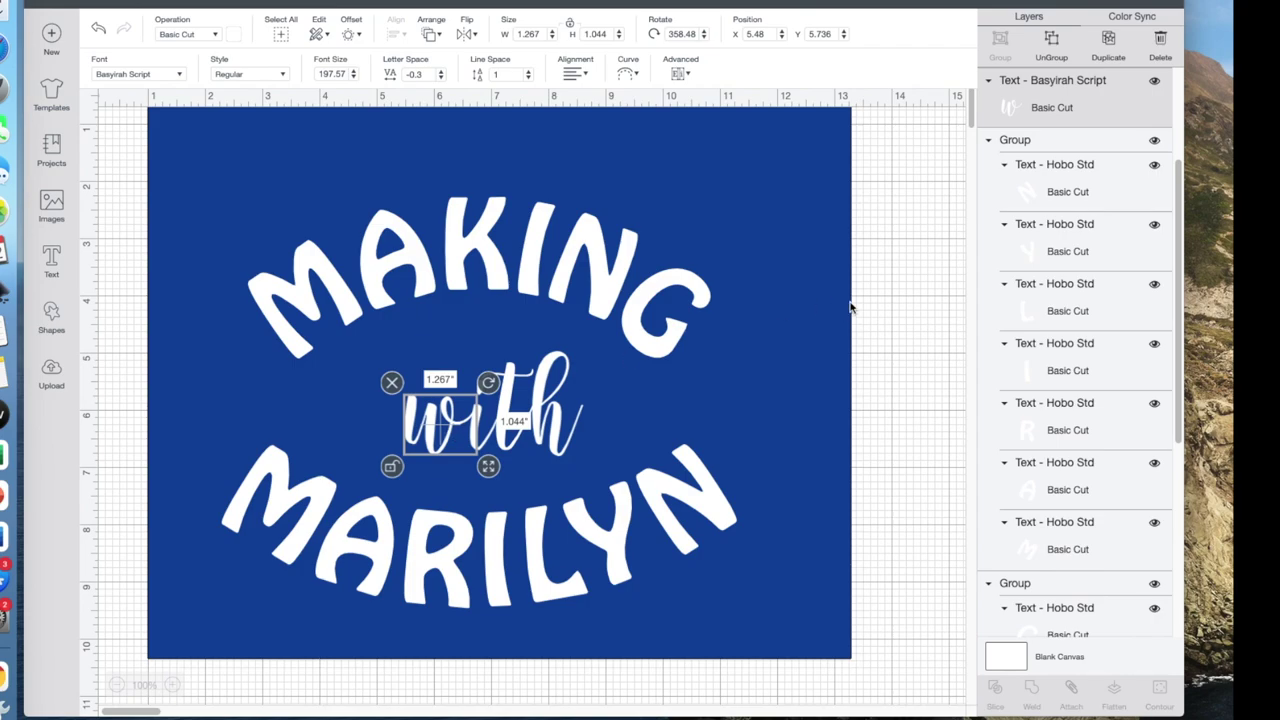
{"action": "left_click", "coordinate": [1062, 176]}
{"action": "key", "text": "super+shift+g"}
{"action": "left_click", "coordinate": [548, 428]}
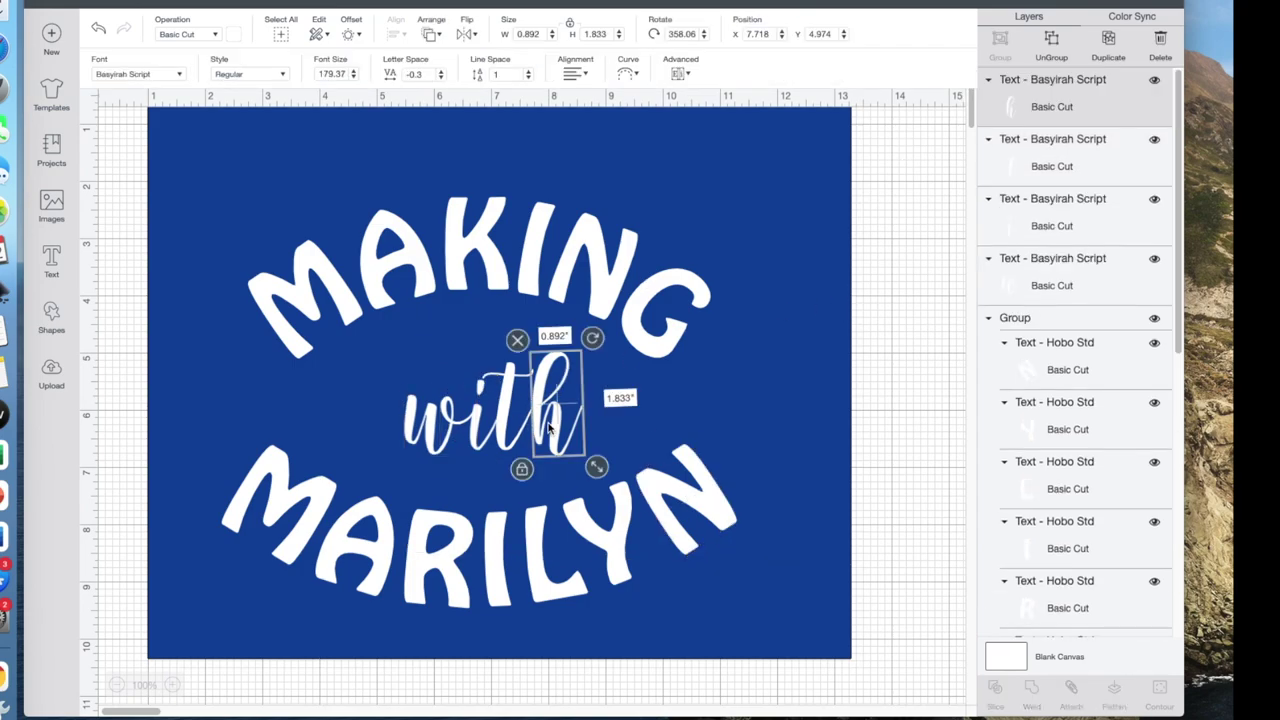
{"action": "scroll", "coordinate": [871, 383], "scroll_direction": "right", "scroll_amount": 3}
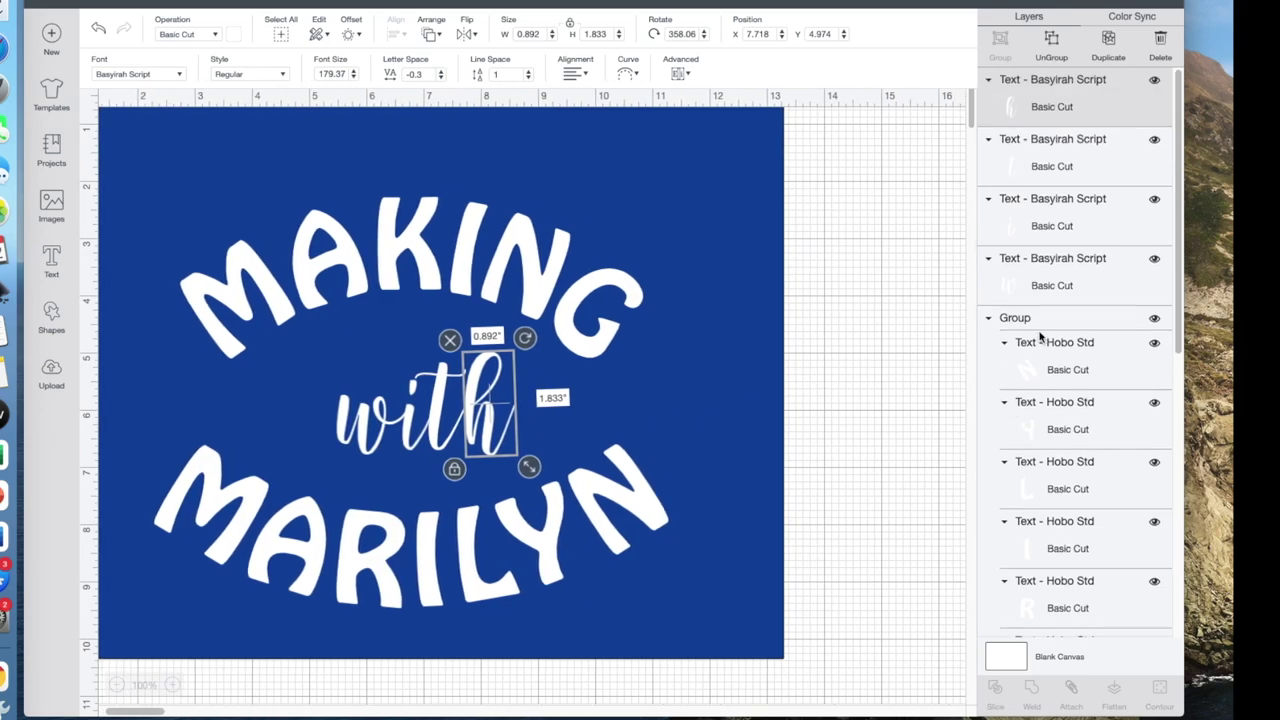
{"action": "left_click", "coordinate": [1076, 163], "text": "shift"}
{"action": "left_click", "coordinate": [1070, 214], "text": "shift"}
{"action": "left_click", "coordinate": [1060, 289], "text": "shift"}
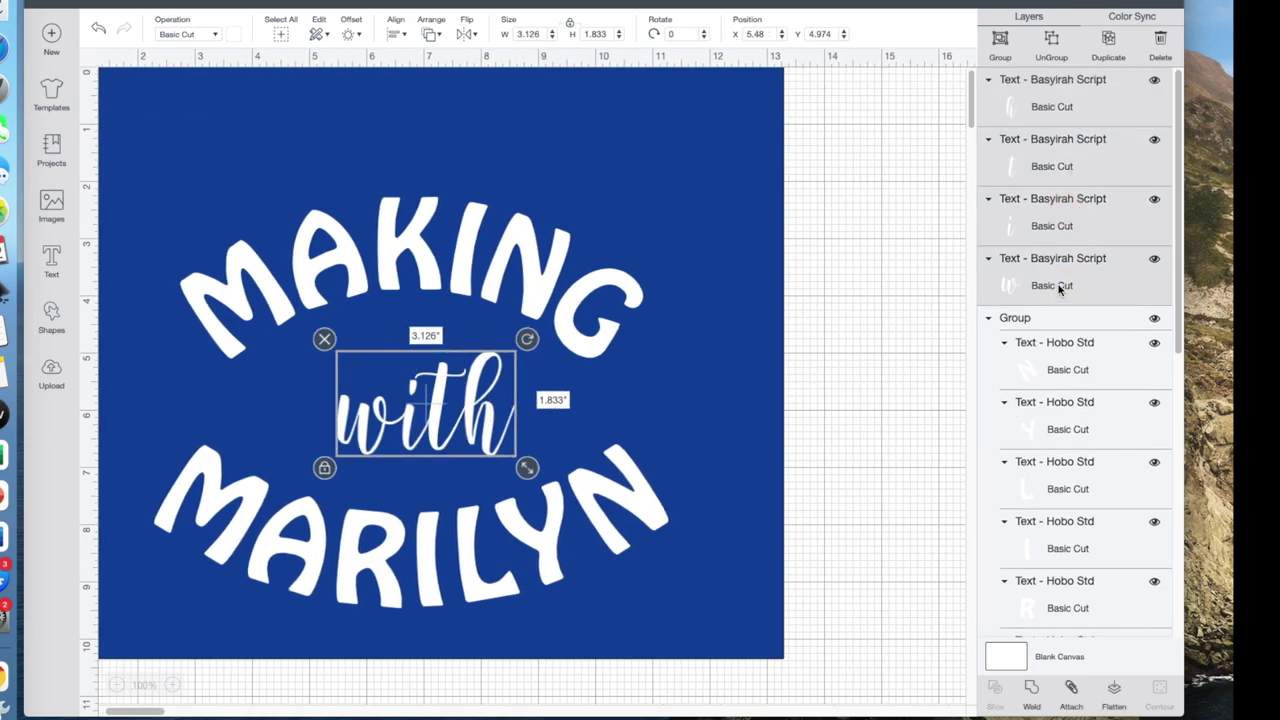
{"action": "left_click", "coordinate": [1032, 689]}
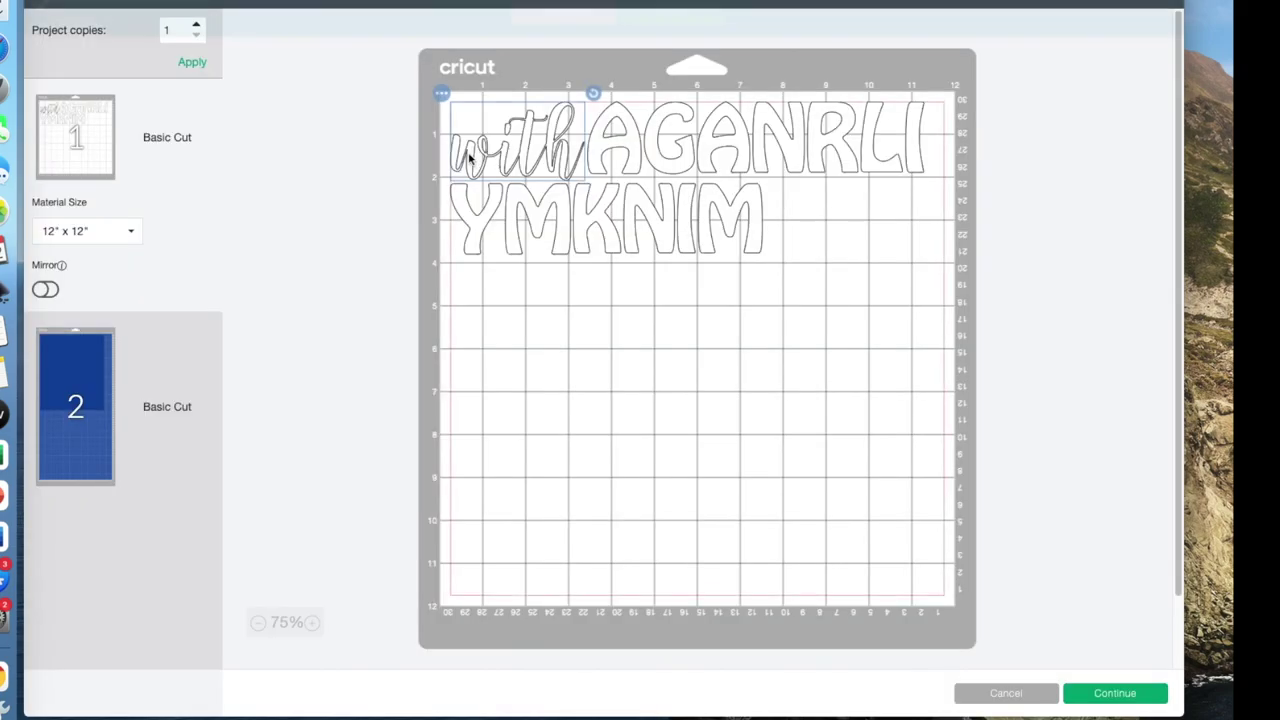
Preview the welded "with" on the cutting mat and cancel back to the canvas
{"action": "left_click", "coordinate": [469, 158]}
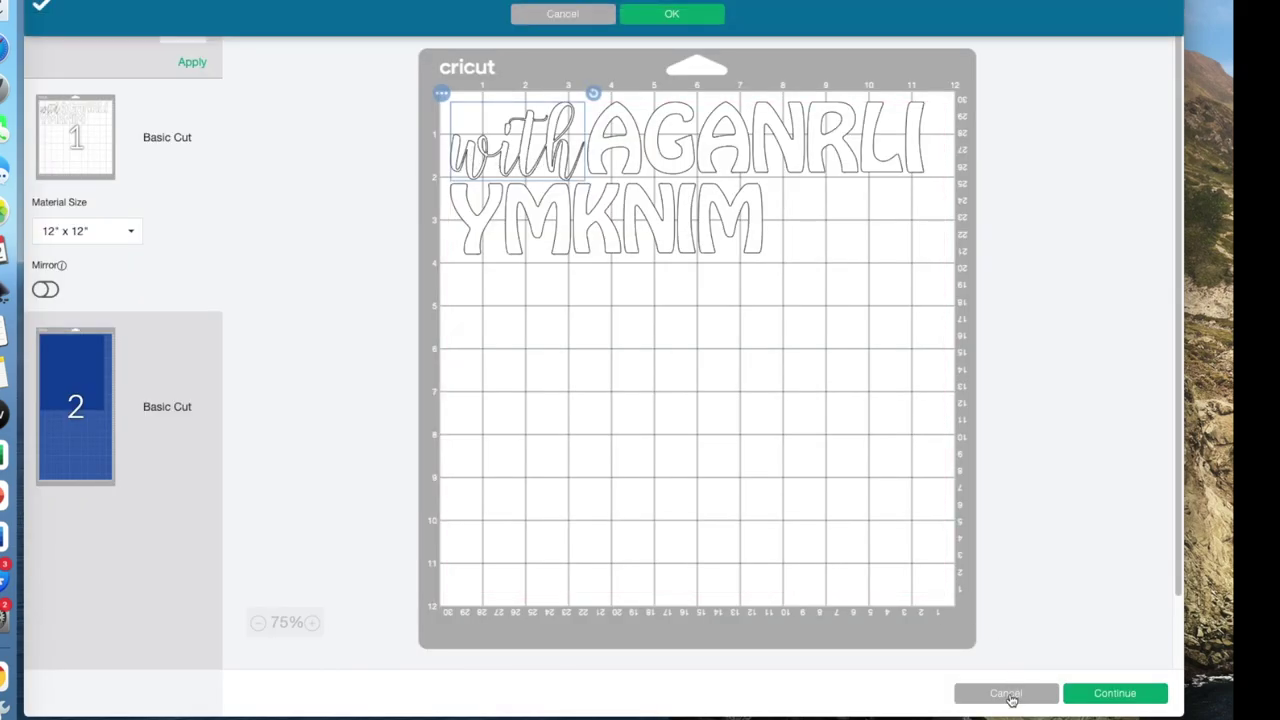
{"action": "left_click", "coordinate": [564, 14]}
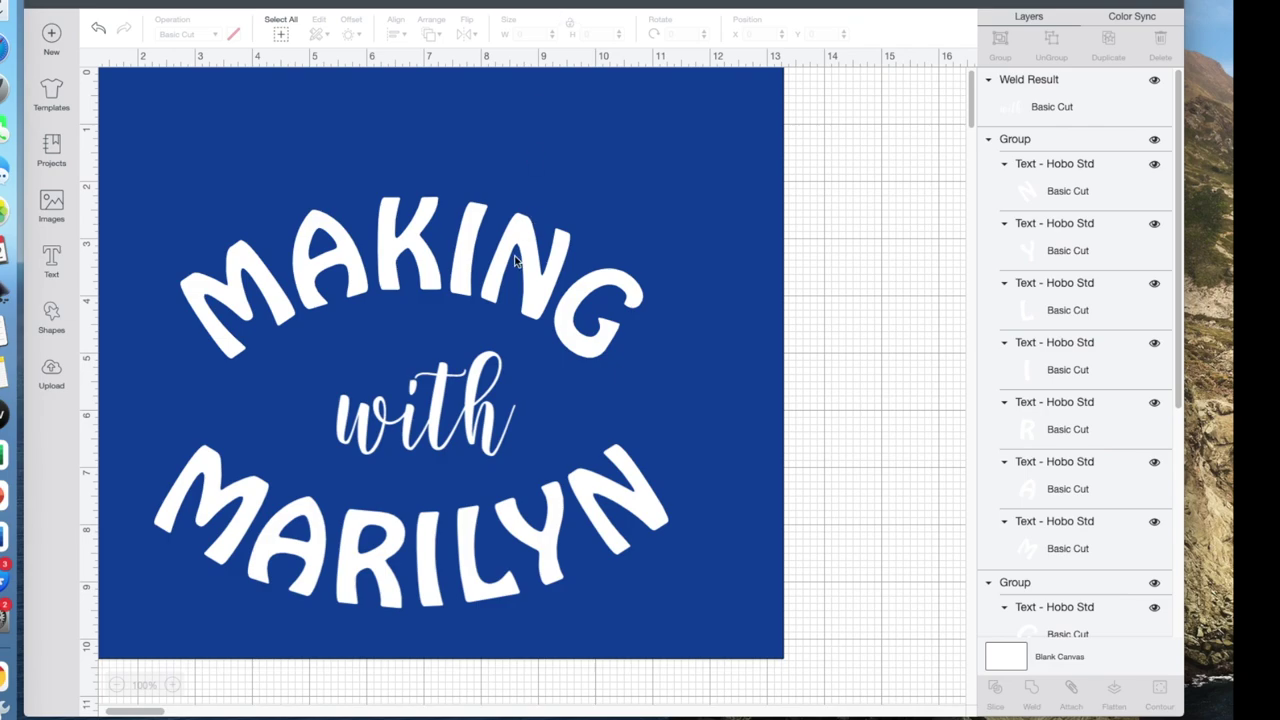
Select MAKING, "with" and MARILYN together and center them horizontally on each other
{"action": "left_click", "coordinate": [515, 264]}
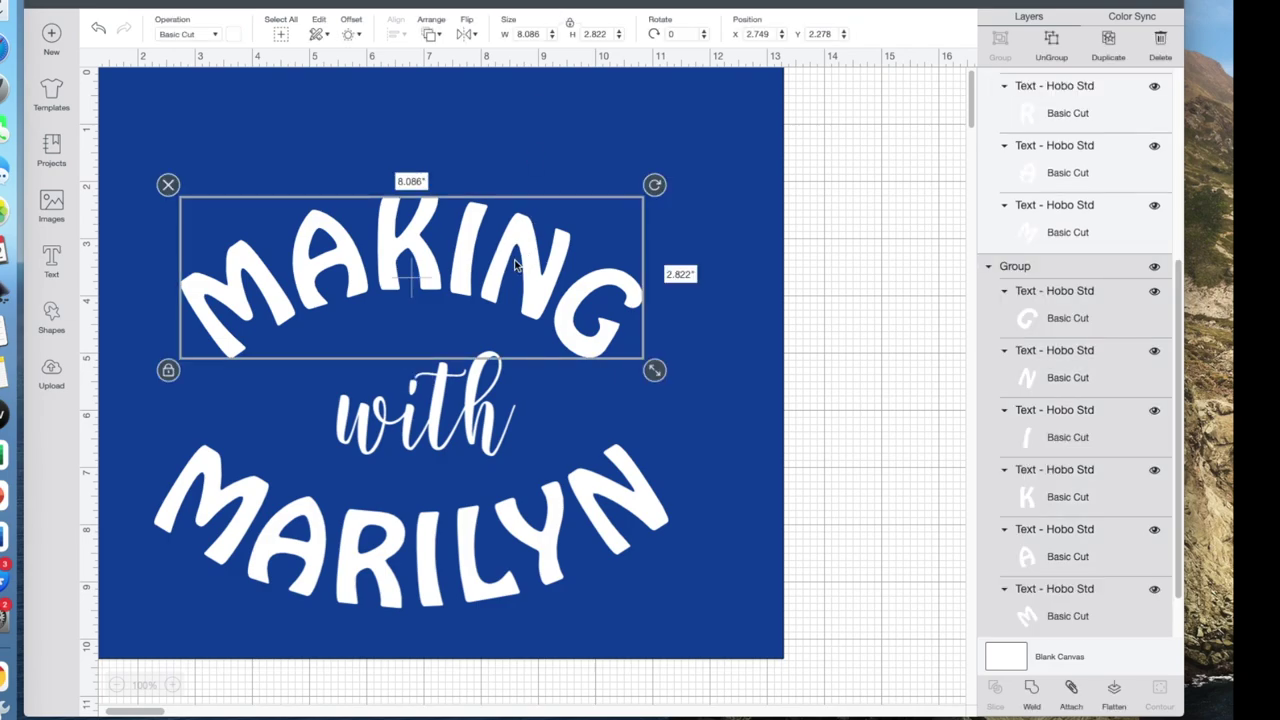
{"action": "left_click", "coordinate": [482, 560], "text": "shift"}
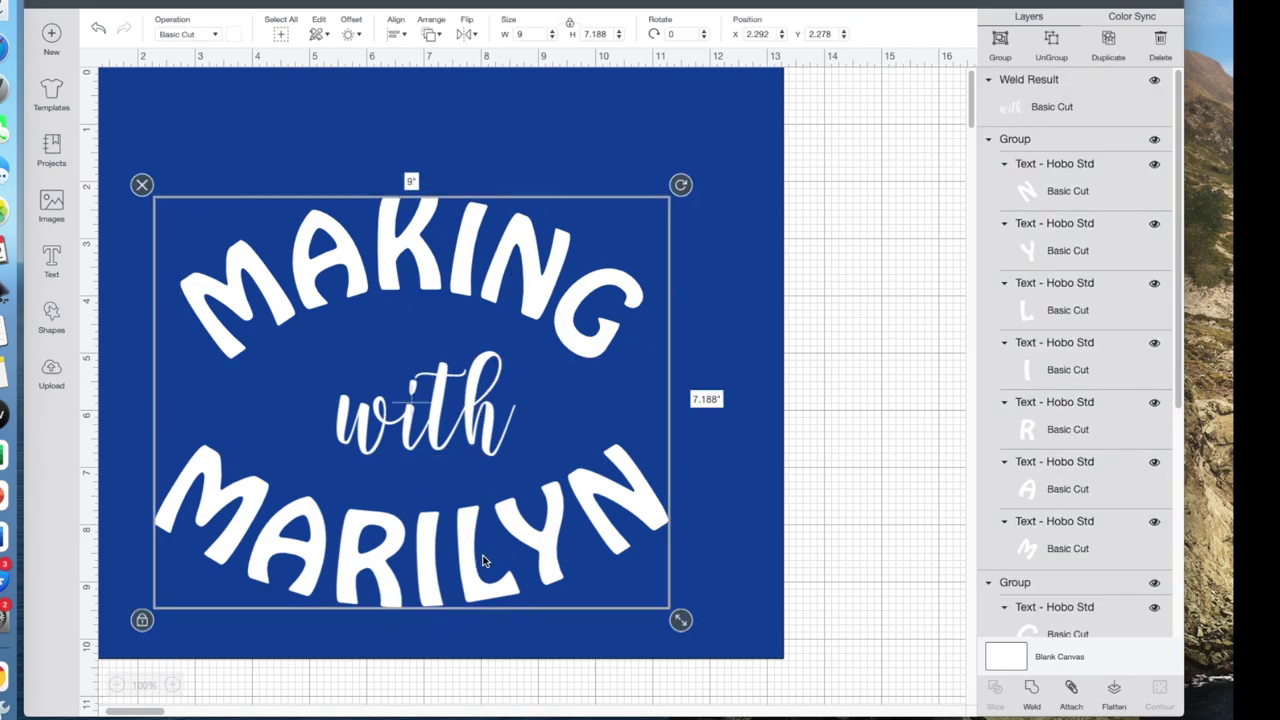
{"action": "left_click", "coordinate": [396, 34]}
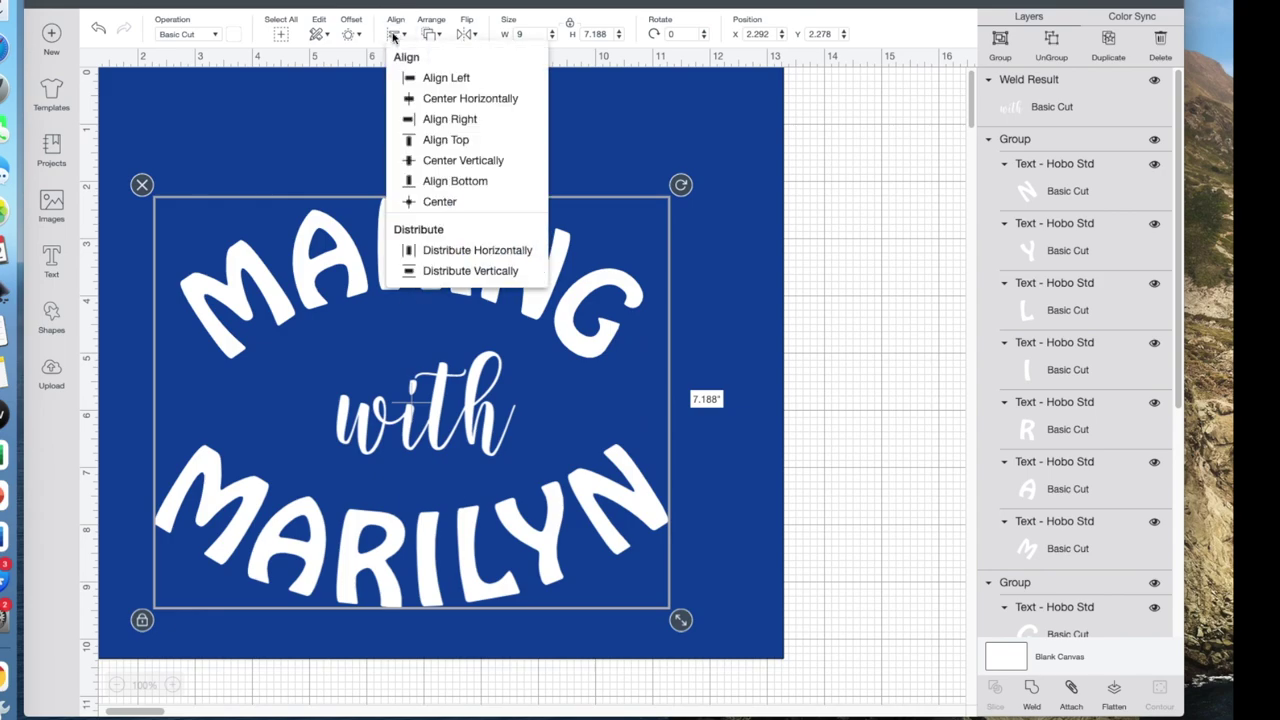
{"action": "left_click", "coordinate": [474, 99]}
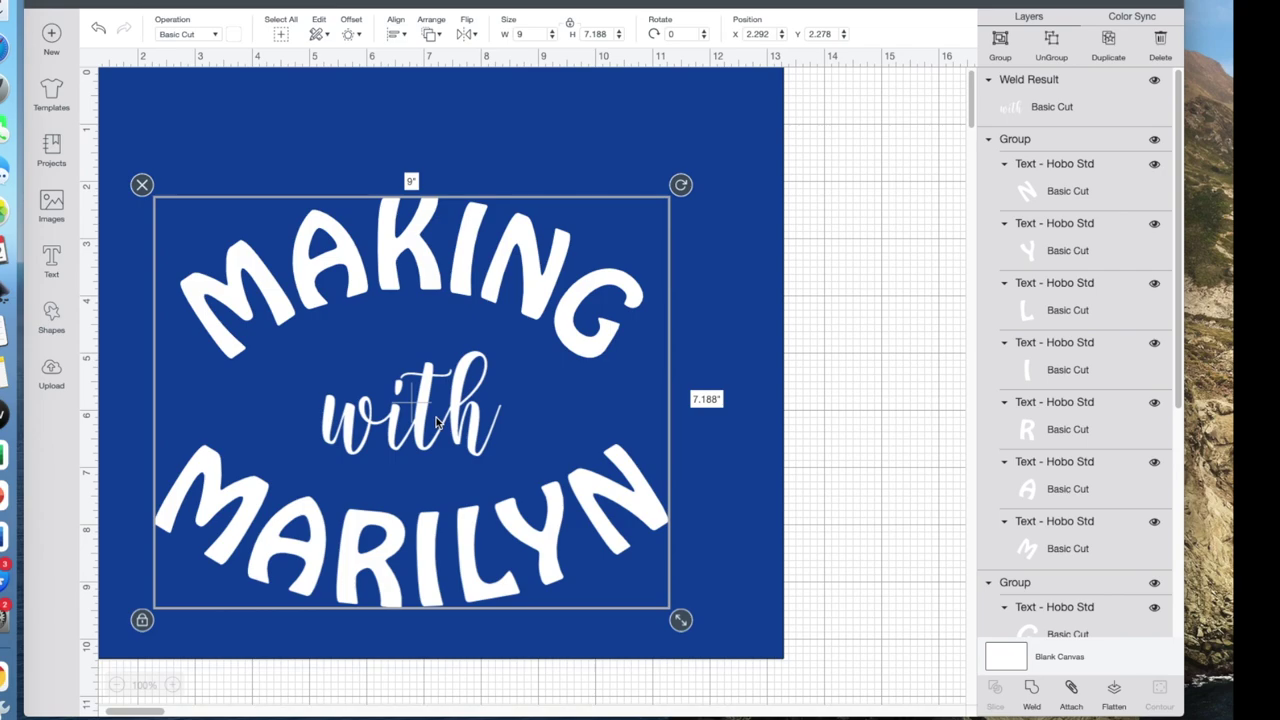
Try centering MAKING, "with" and MARILYN vertically and undo it
{"action": "left_click", "coordinate": [396, 34]}
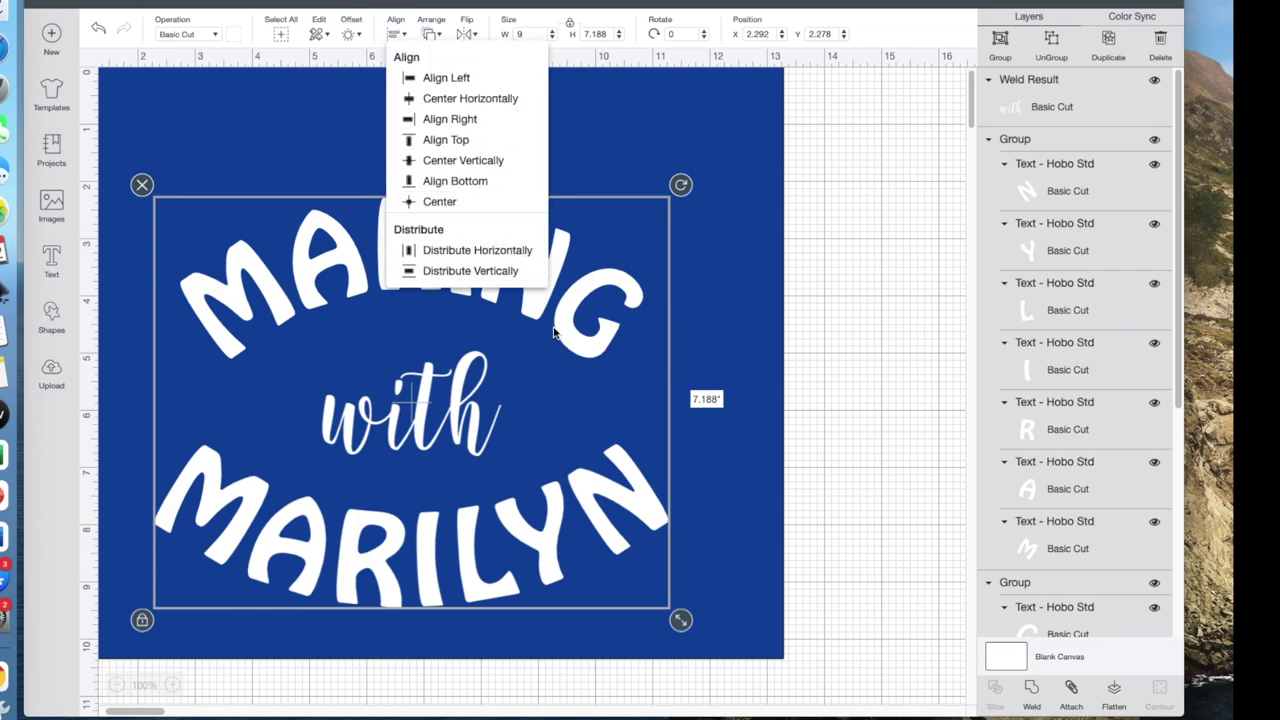
{"action": "left_click", "coordinate": [477, 161]}
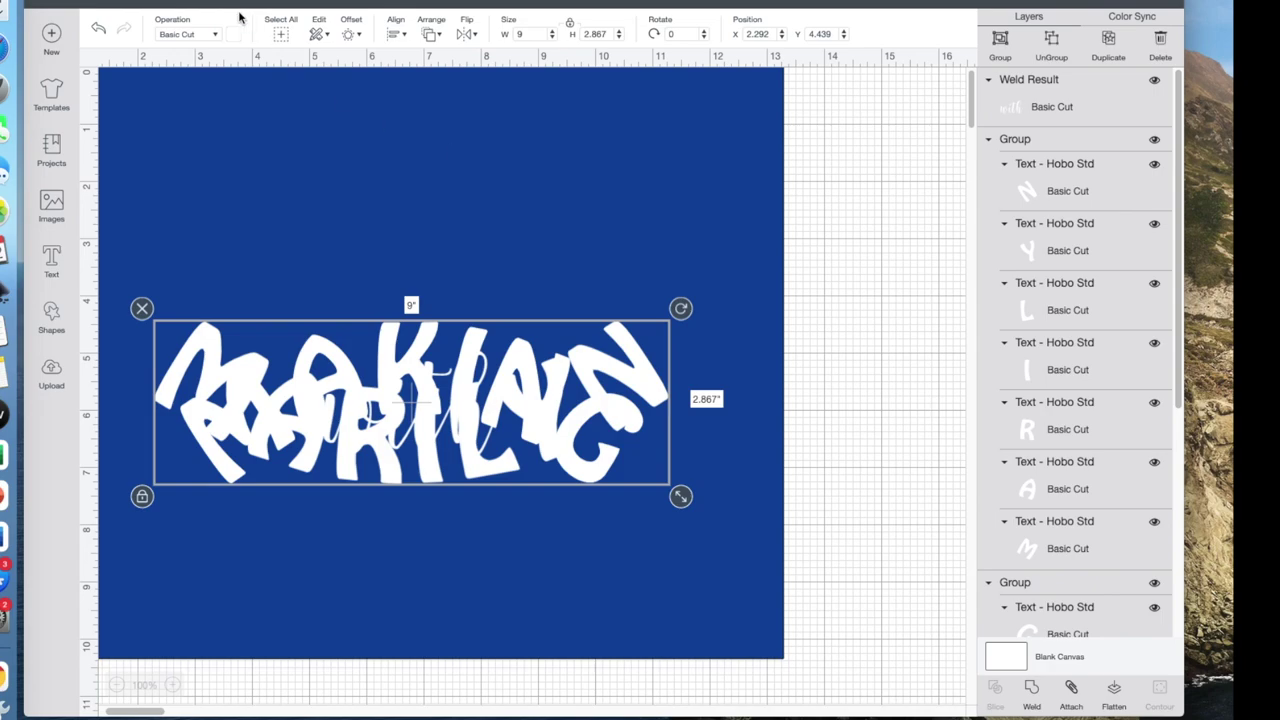
{"action": "left_click", "coordinate": [98, 28]}
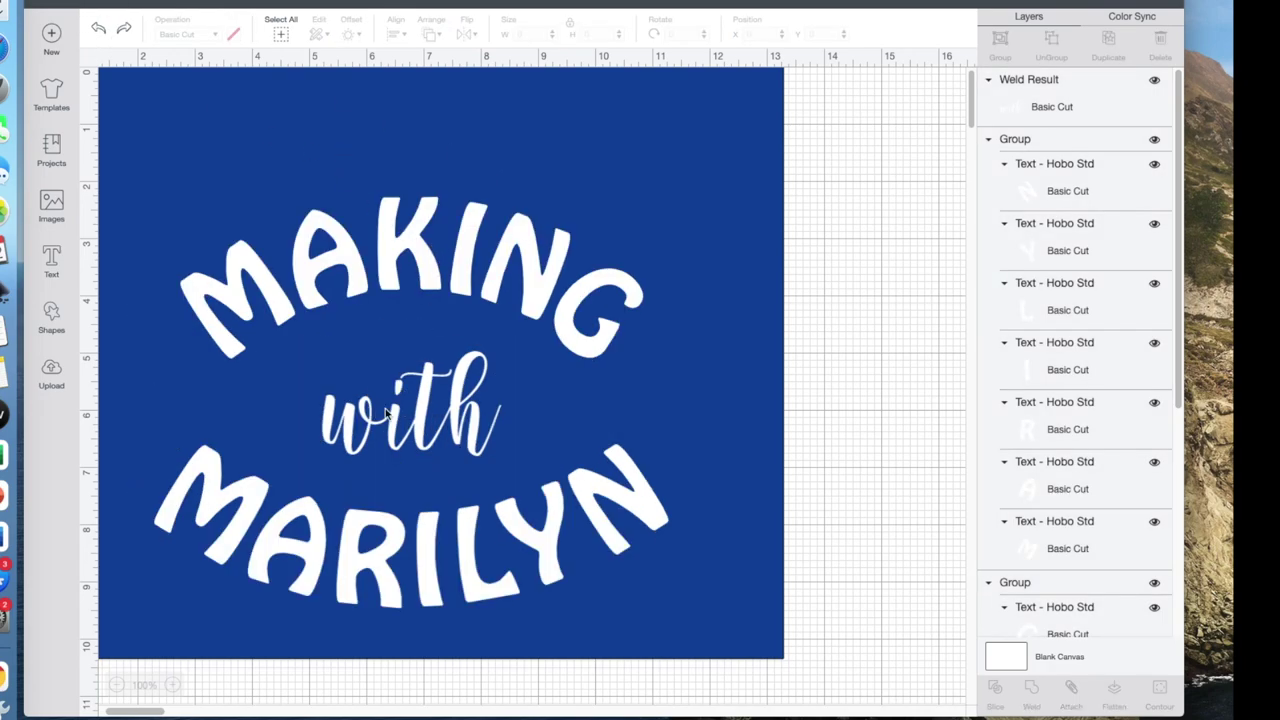
Select MAKING and MARILYN together and attach them to each other
{"action": "left_click", "coordinate": [485, 255]}
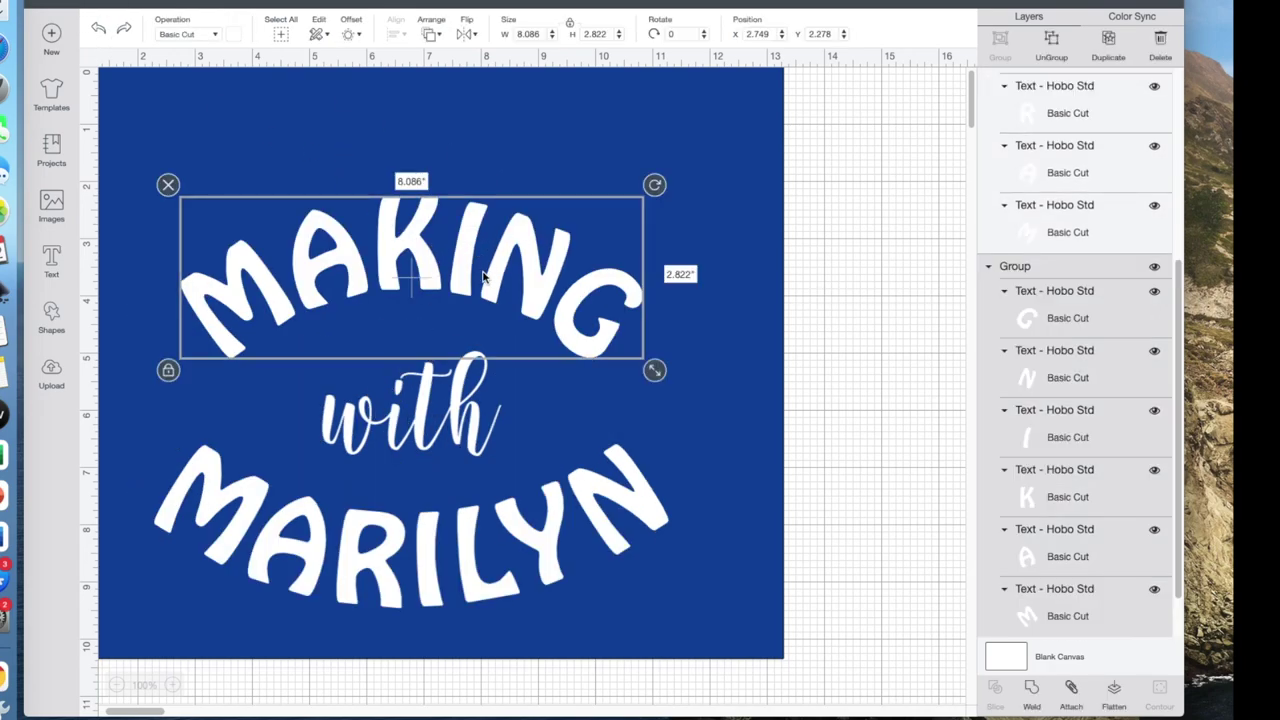
{"action": "left_click", "coordinate": [484, 592], "text": "shift"}
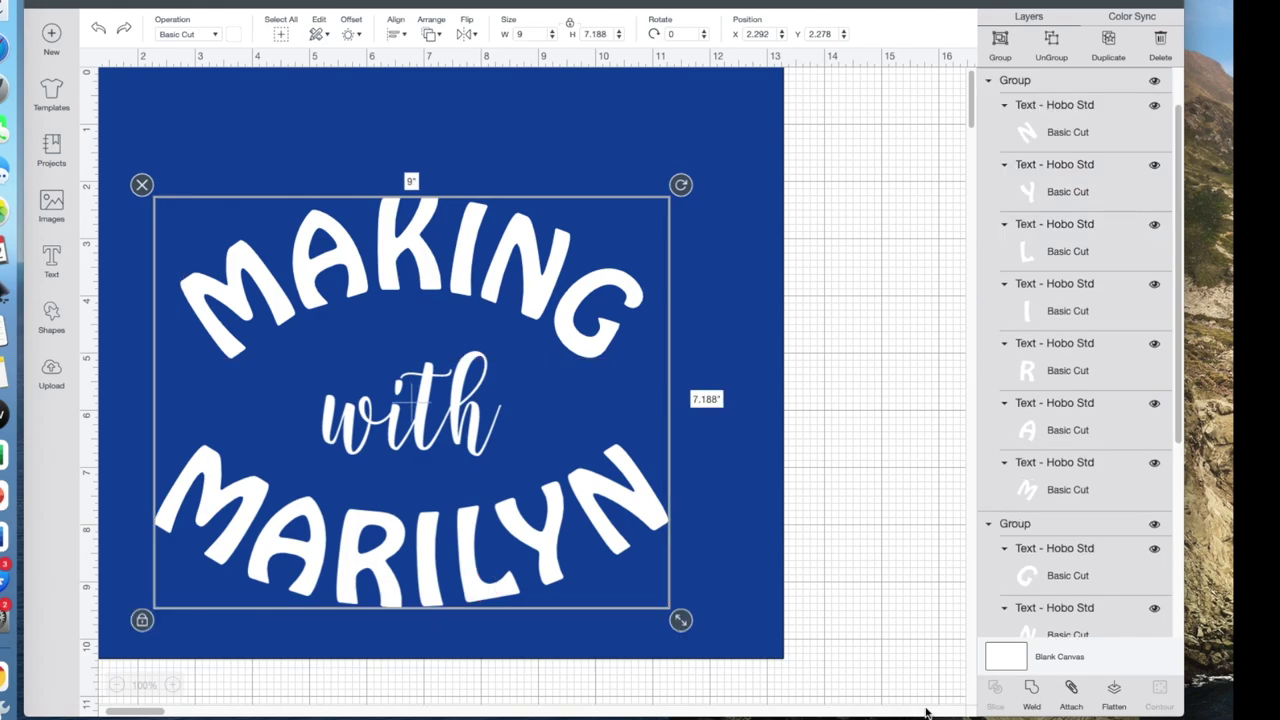
{"action": "left_click", "coordinate": [1071, 690]}
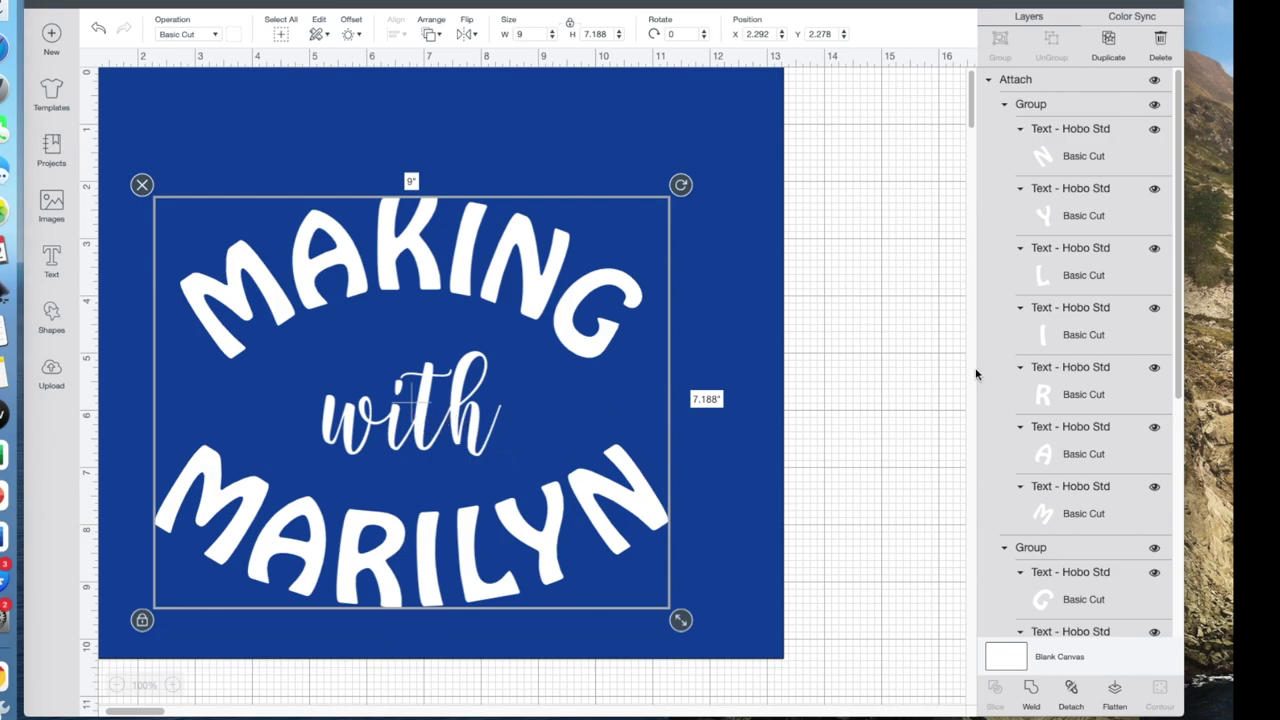
Add the welded "with" to the selection of the attached words and center them vertically on each other
{"action": "scroll", "coordinate": [1071, 403], "scroll_direction": "down", "scroll_amount": 5}
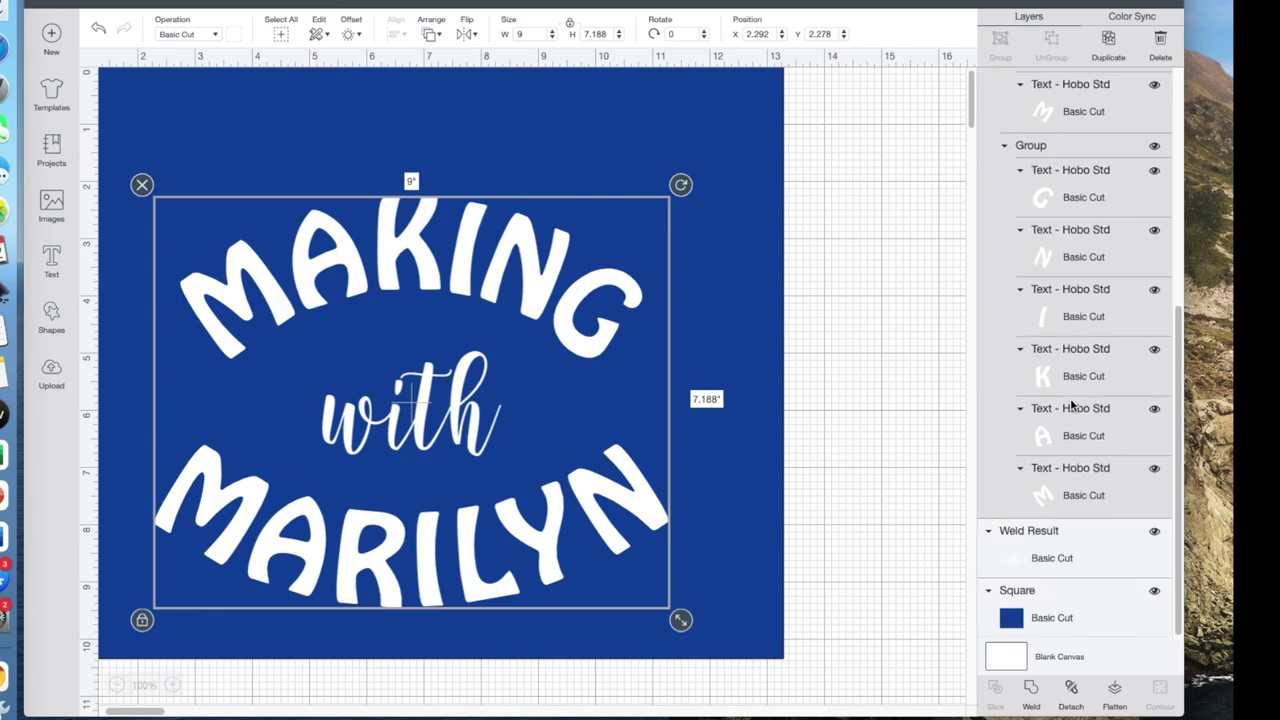
{"action": "scroll", "coordinate": [1065, 553], "scroll_direction": "up", "scroll_amount": 2}
{"action": "scroll", "coordinate": [1065, 553], "scroll_direction": "down", "scroll_amount": 2}
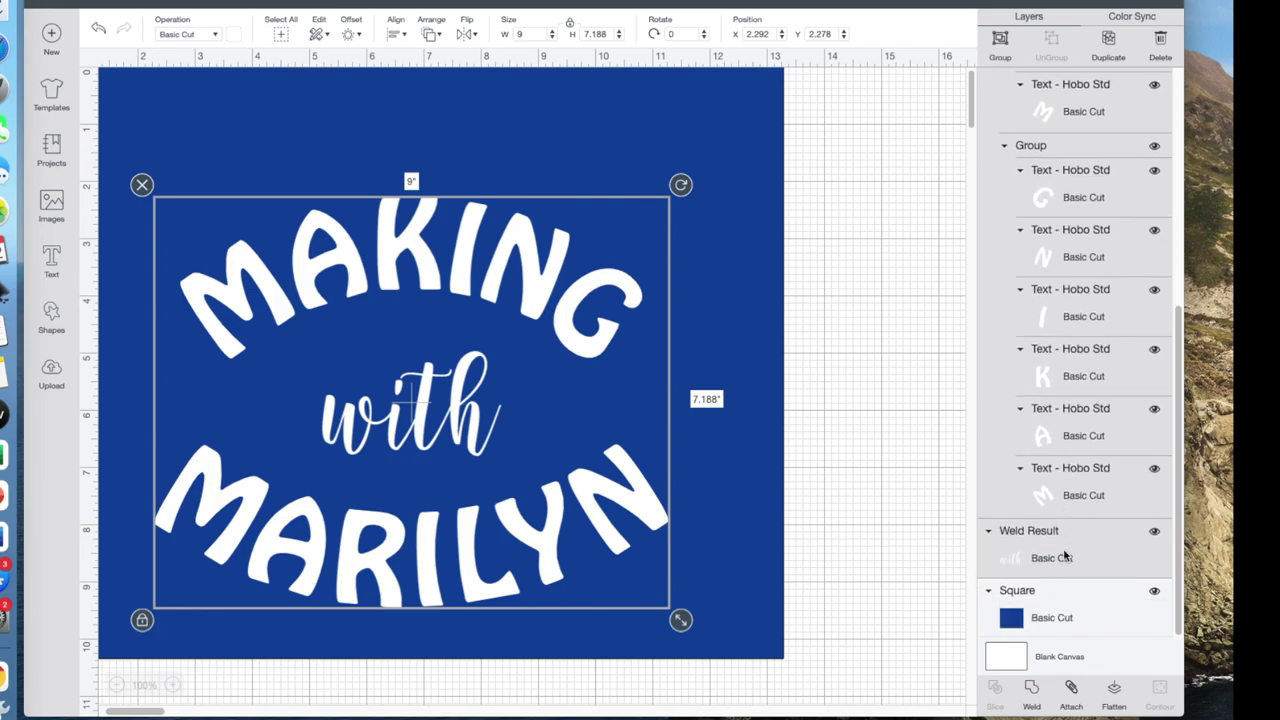
{"action": "left_click", "coordinate": [397, 36]}
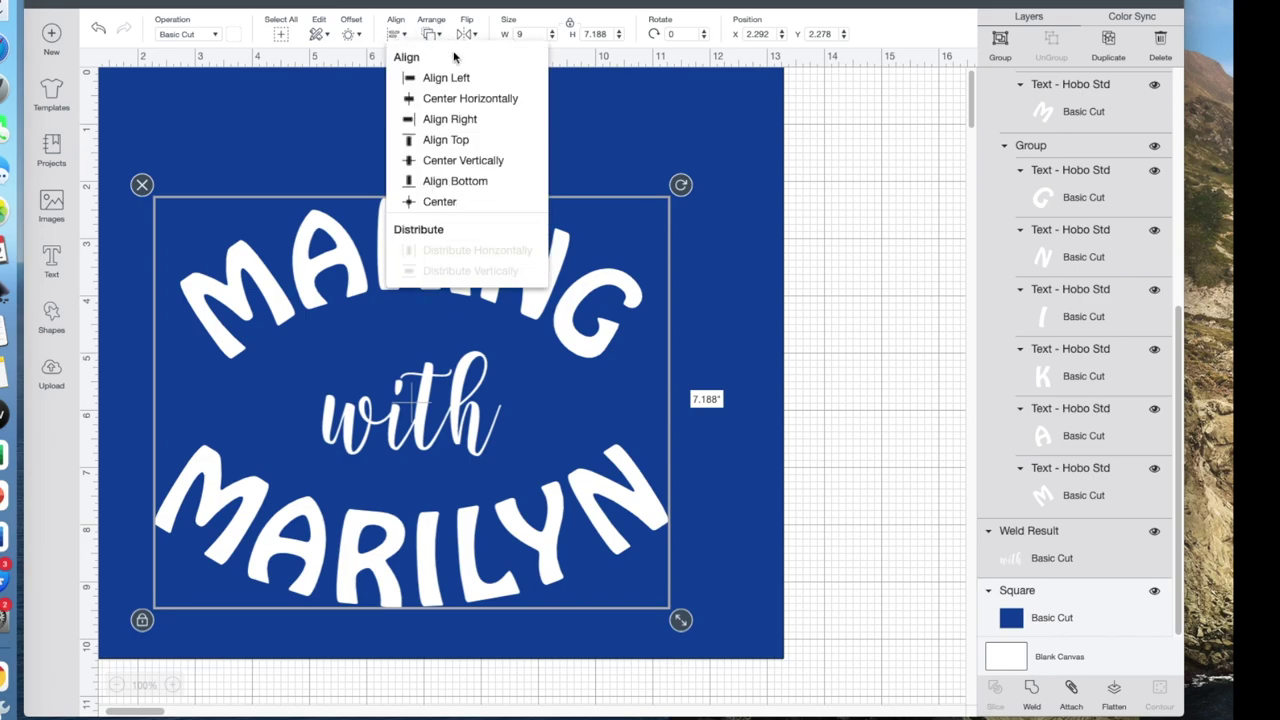
{"action": "left_click", "coordinate": [462, 161]}
{"action": "left_click", "coordinate": [920, 514]}
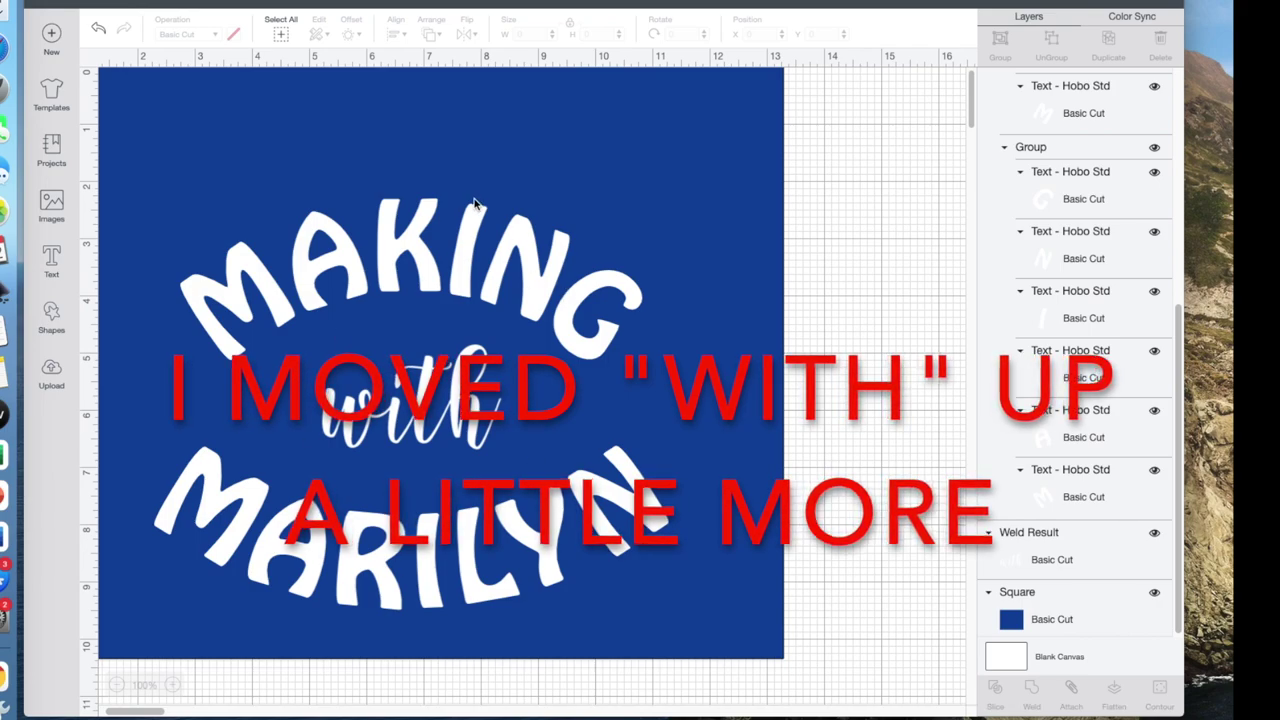
Preview how MAKING, MARILYN and "with" are placed on the cutting mat and return to the canvas
{"action": "left_click", "coordinate": [460, 258]}
{"action": "left_click", "coordinate": [436, 424]}
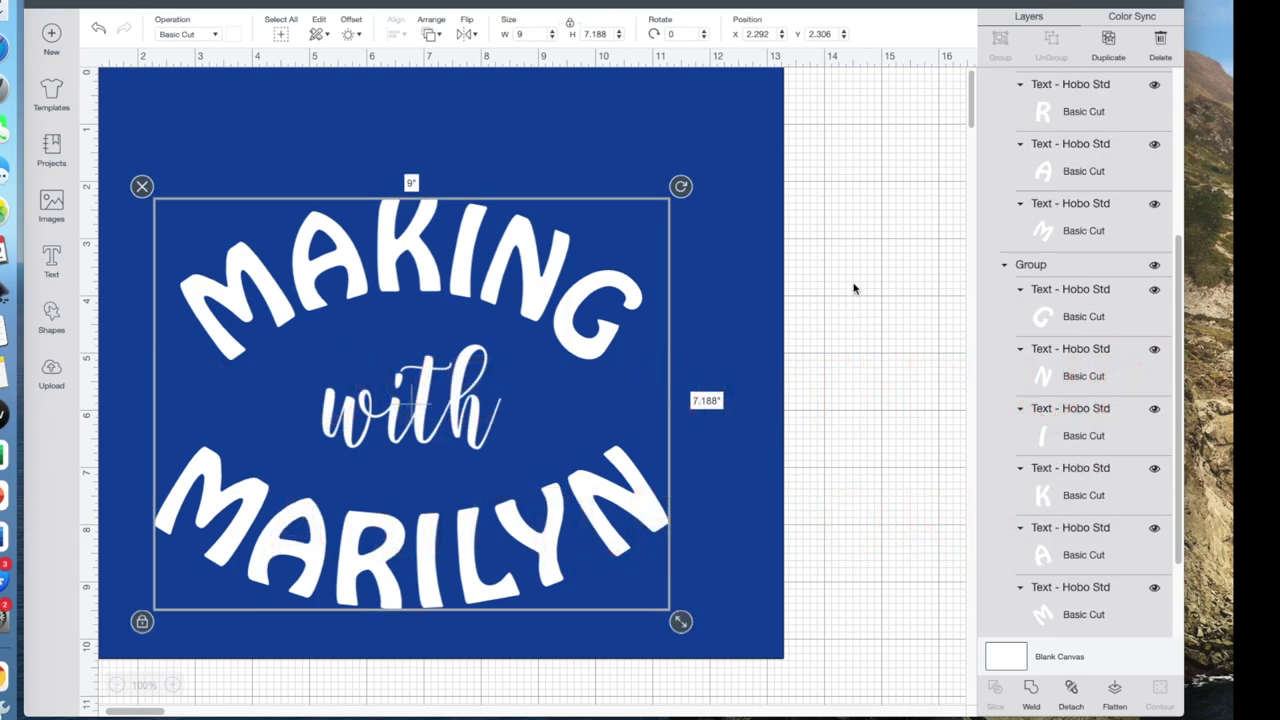
{"action": "left_click", "coordinate": [880, 432]}
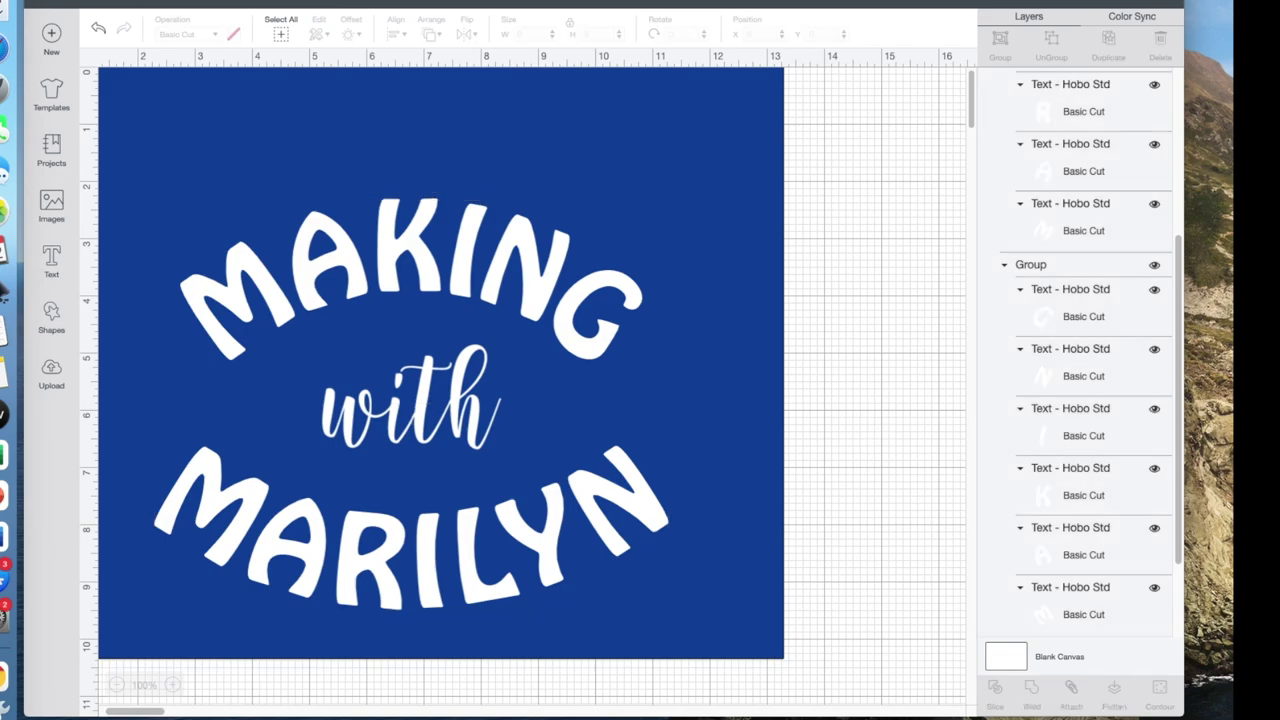
{"action": "left_click", "coordinate": [1135, 3]}
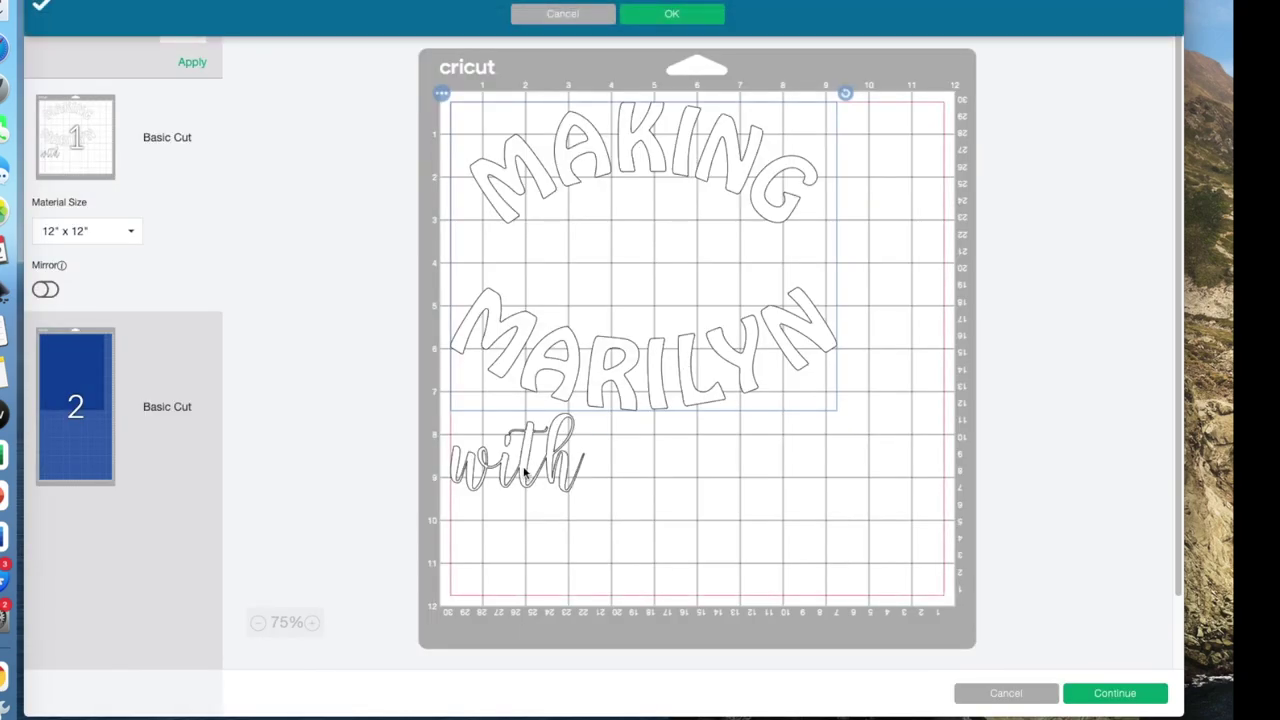
{"action": "left_click", "coordinate": [1012, 697]}
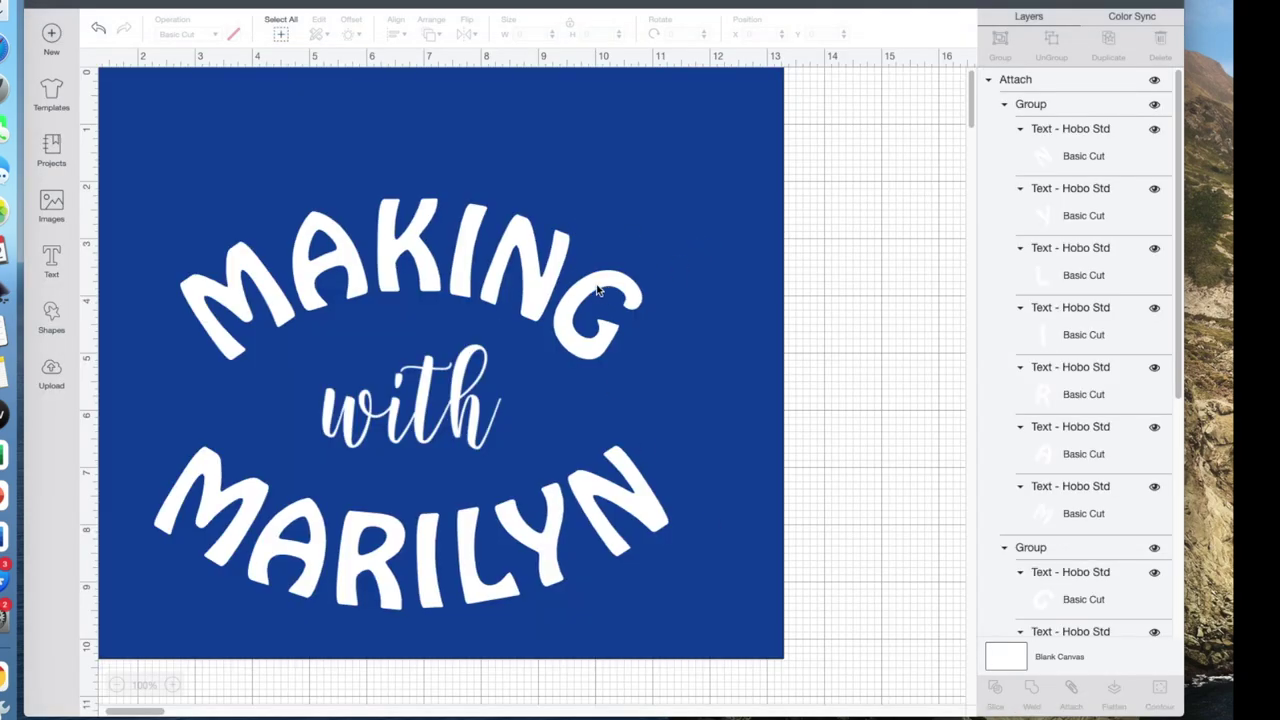
Select the attached MAKING and MARILYN along with the welded "with" and attach all three together
{"action": "left_click", "coordinate": [565, 285]}
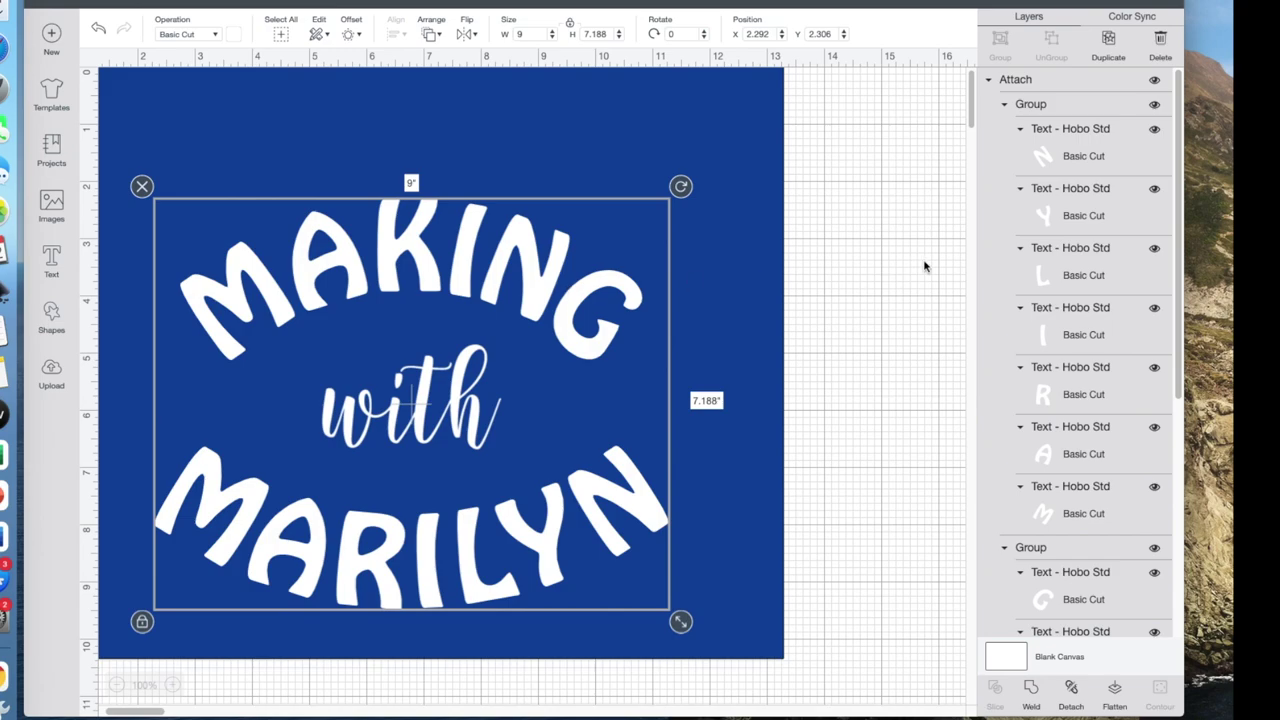
{"action": "scroll", "coordinate": [1026, 290], "scroll_direction": "down", "scroll_amount": 5}
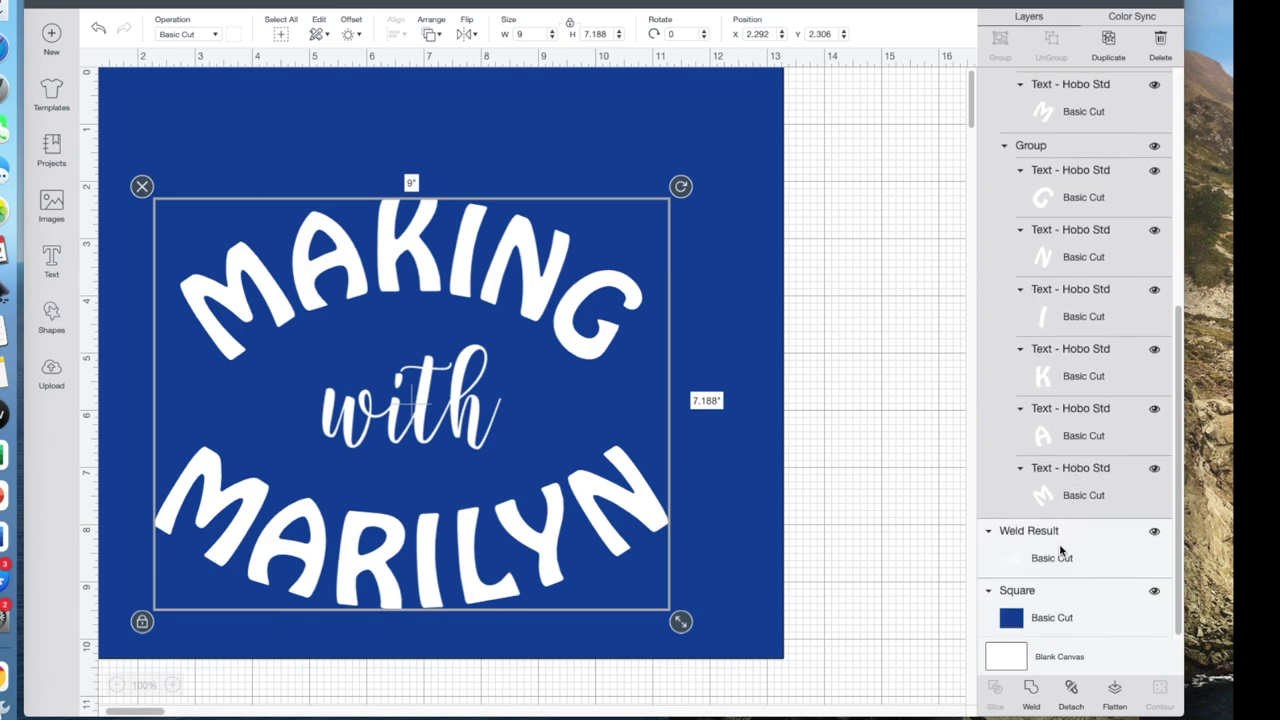
{"action": "scroll", "coordinate": [1062, 548], "scroll_direction": "up", "scroll_amount": 2}
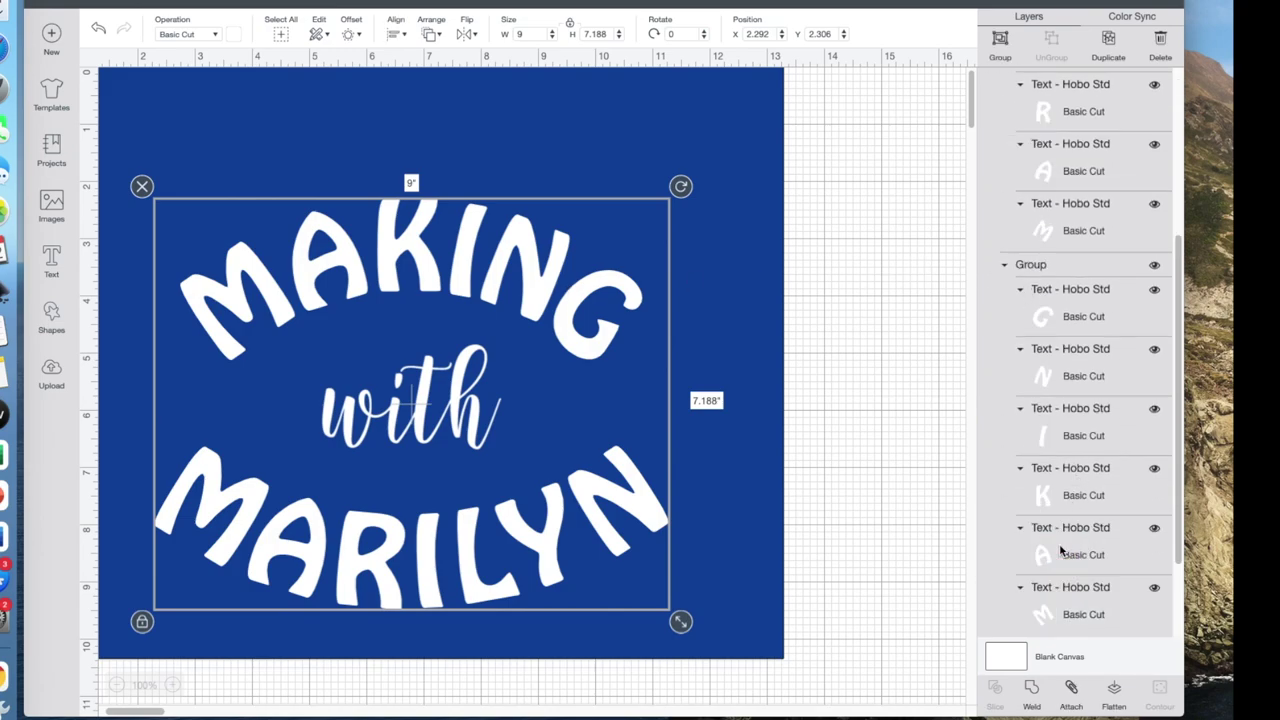
{"action": "left_click", "coordinate": [1070, 688]}
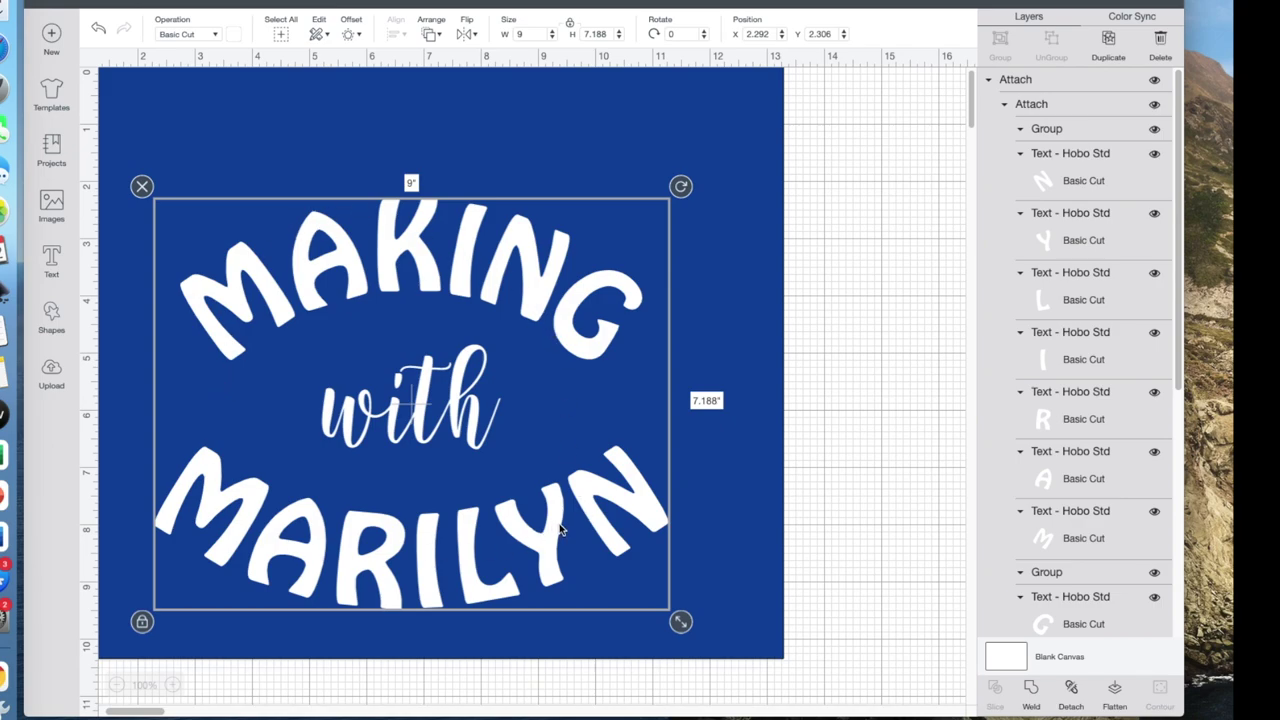
Move the attached design up to about X 2.57, Y 1.542, preview it on the cutting mat and return to the canvas
{"action": "left_click_drag", "start_coordinate": [560, 528], "coordinate": [577, 487]}
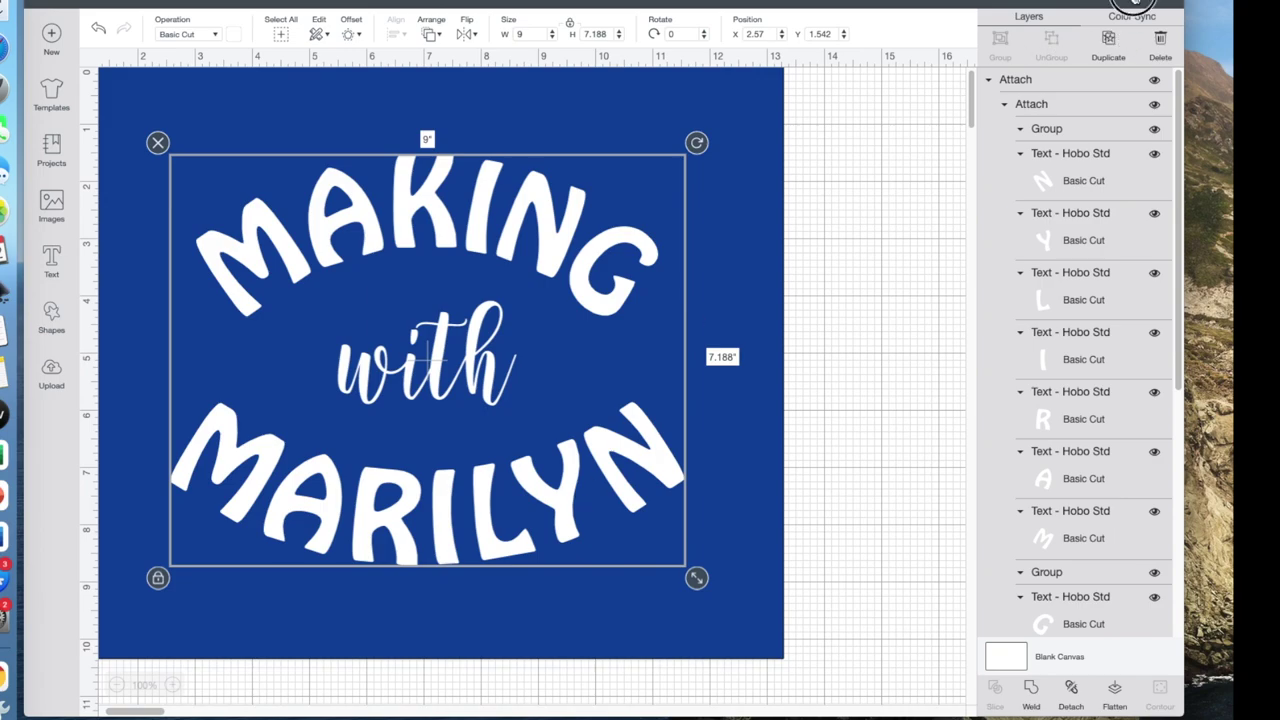
{"action": "left_click", "coordinate": [1135, 2]}
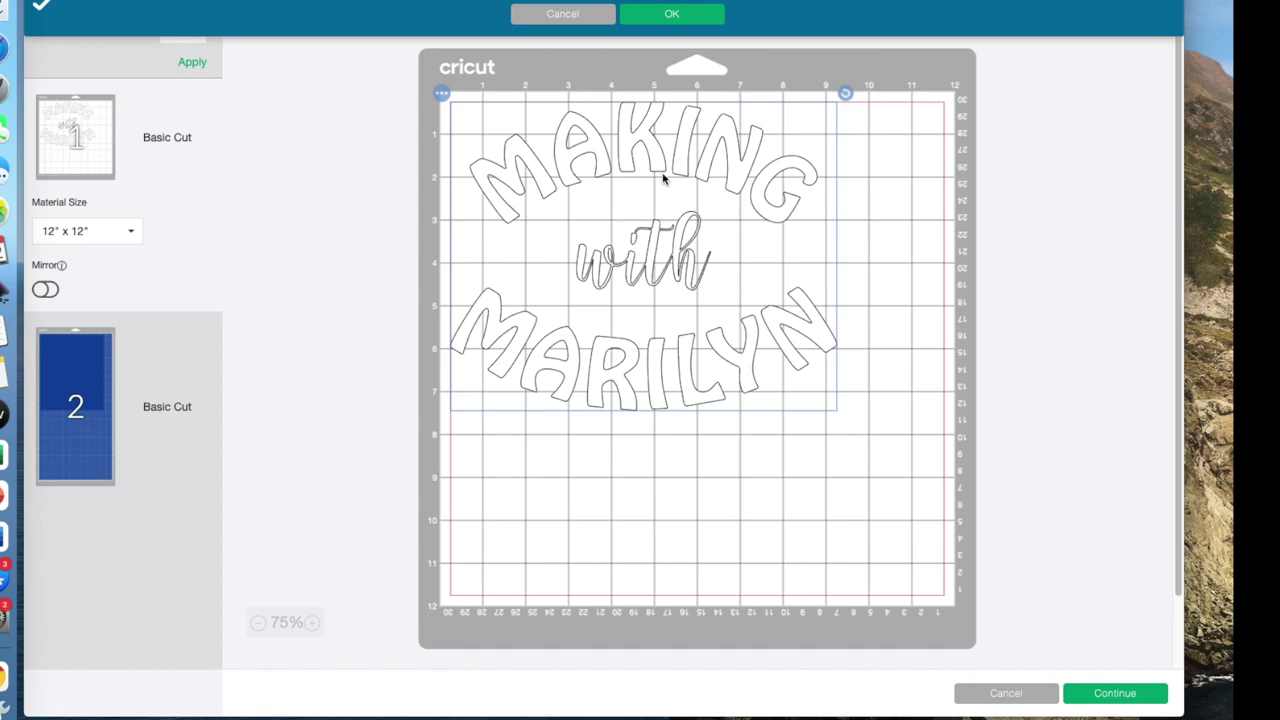
{"action": "left_click", "coordinate": [999, 692]}
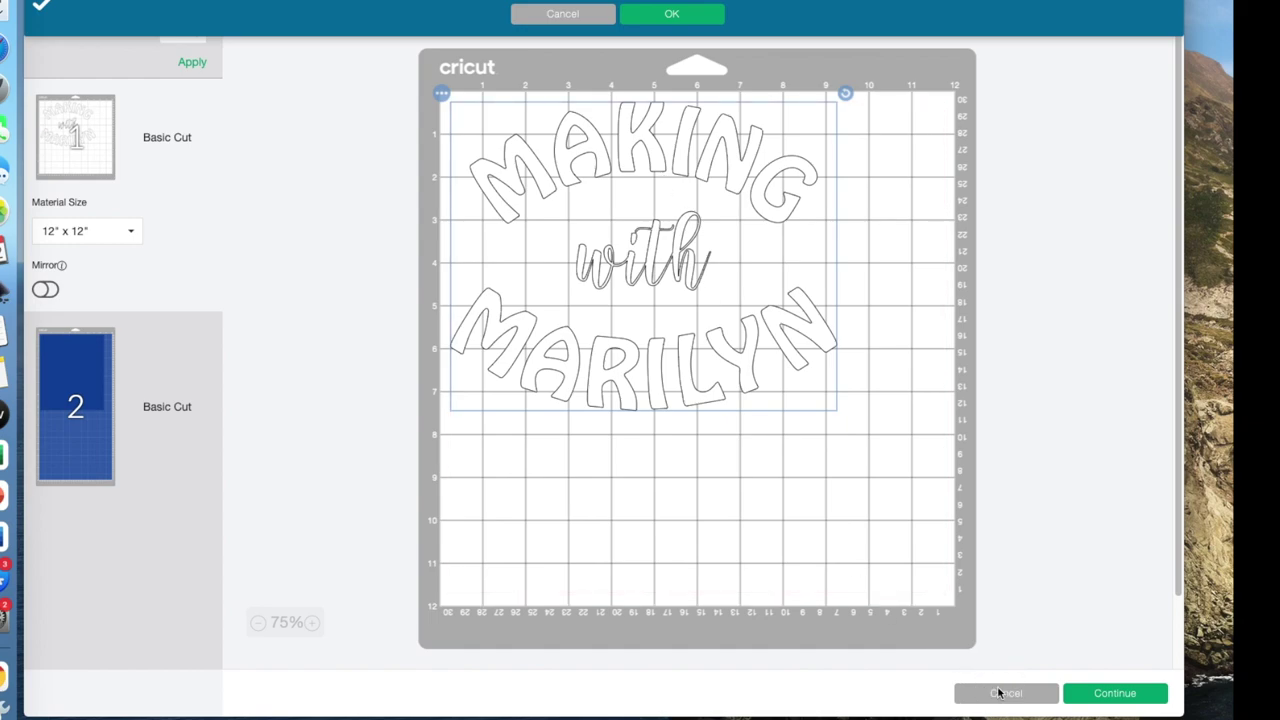
Delete the blue background square from the design
{"action": "scroll", "coordinate": [1107, 513], "scroll_direction": "down", "scroll_amount": 5}
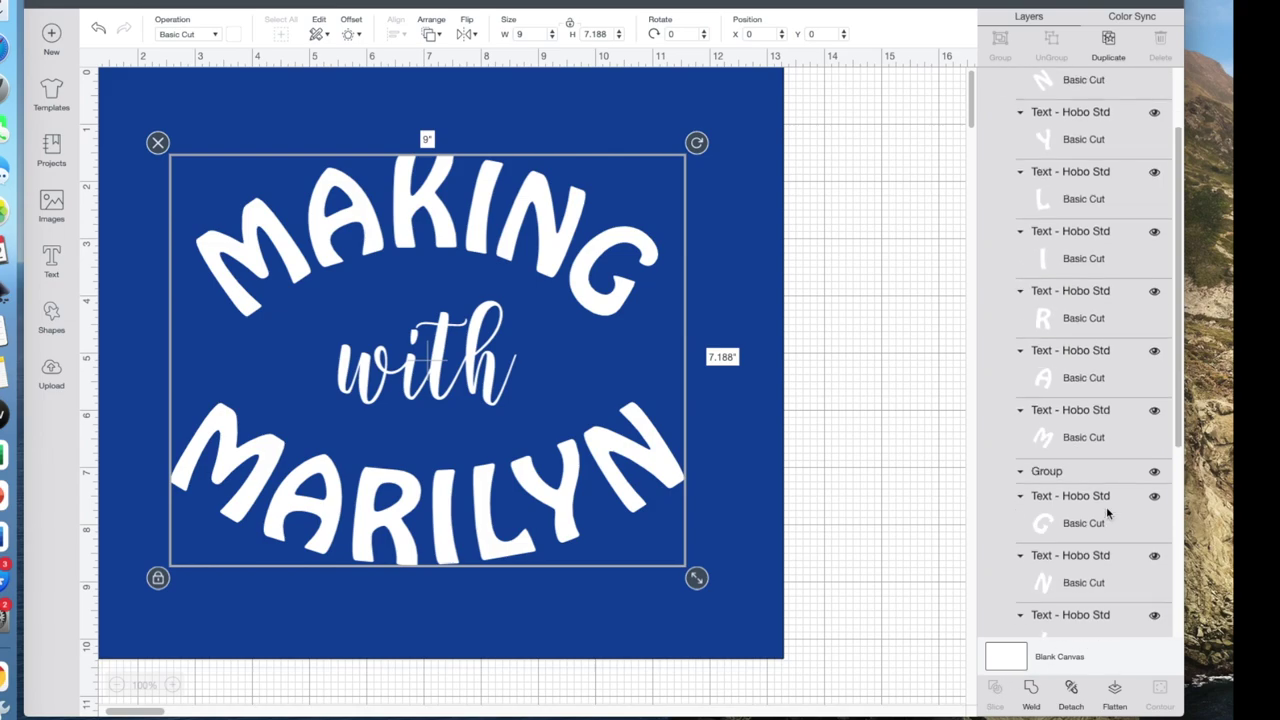
{"action": "left_click", "coordinate": [1066, 617]}
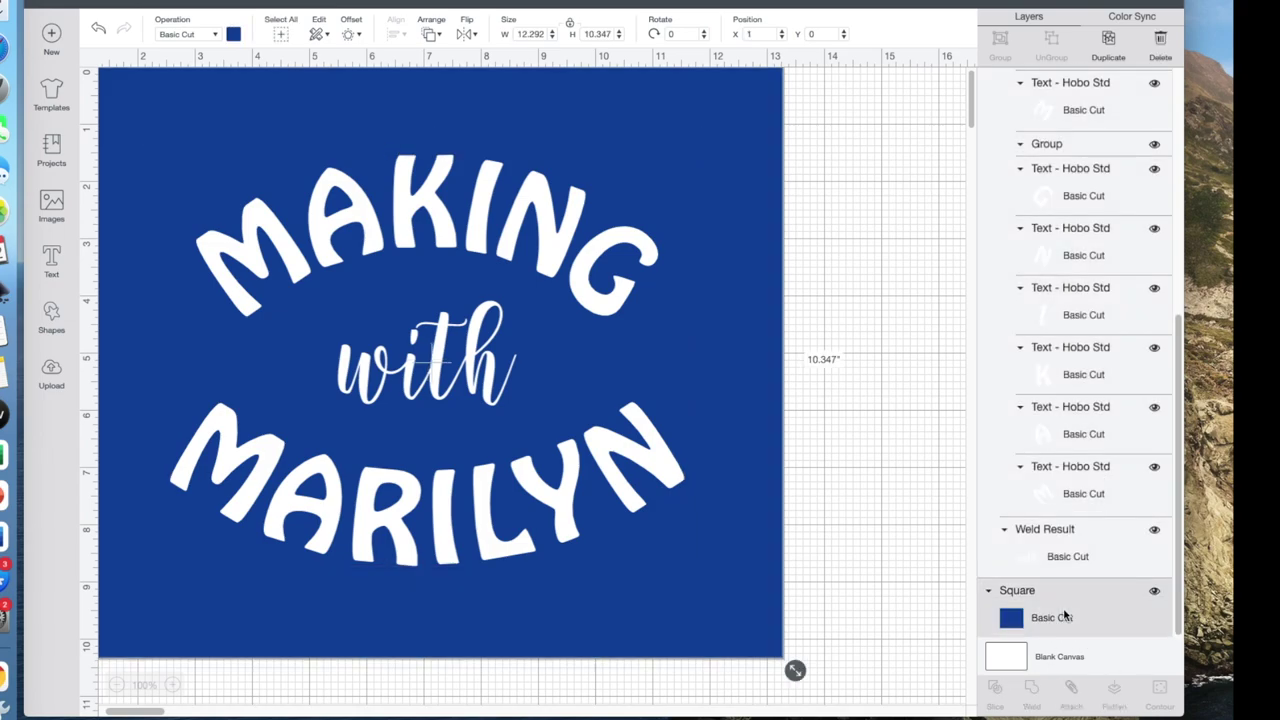
{"action": "key", "text": "Delete"}
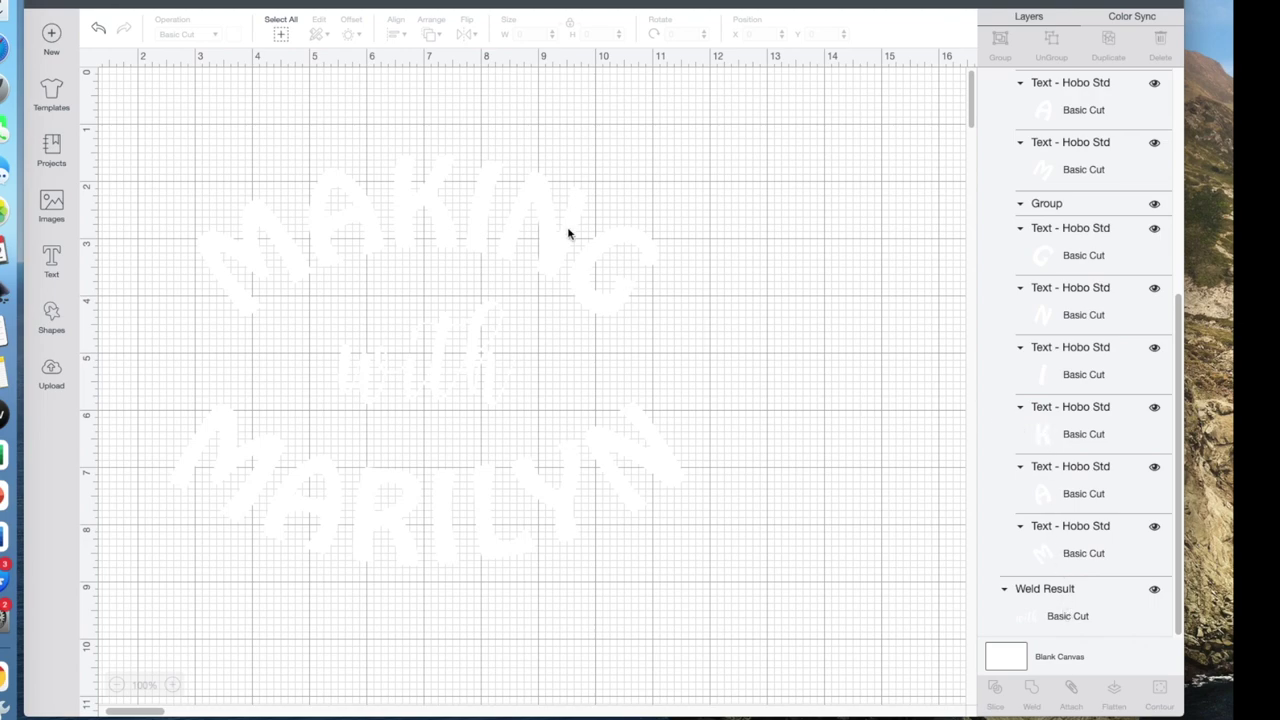
Select the whole attached design and flip it horizontally
{"action": "key", "text": "super+a"}
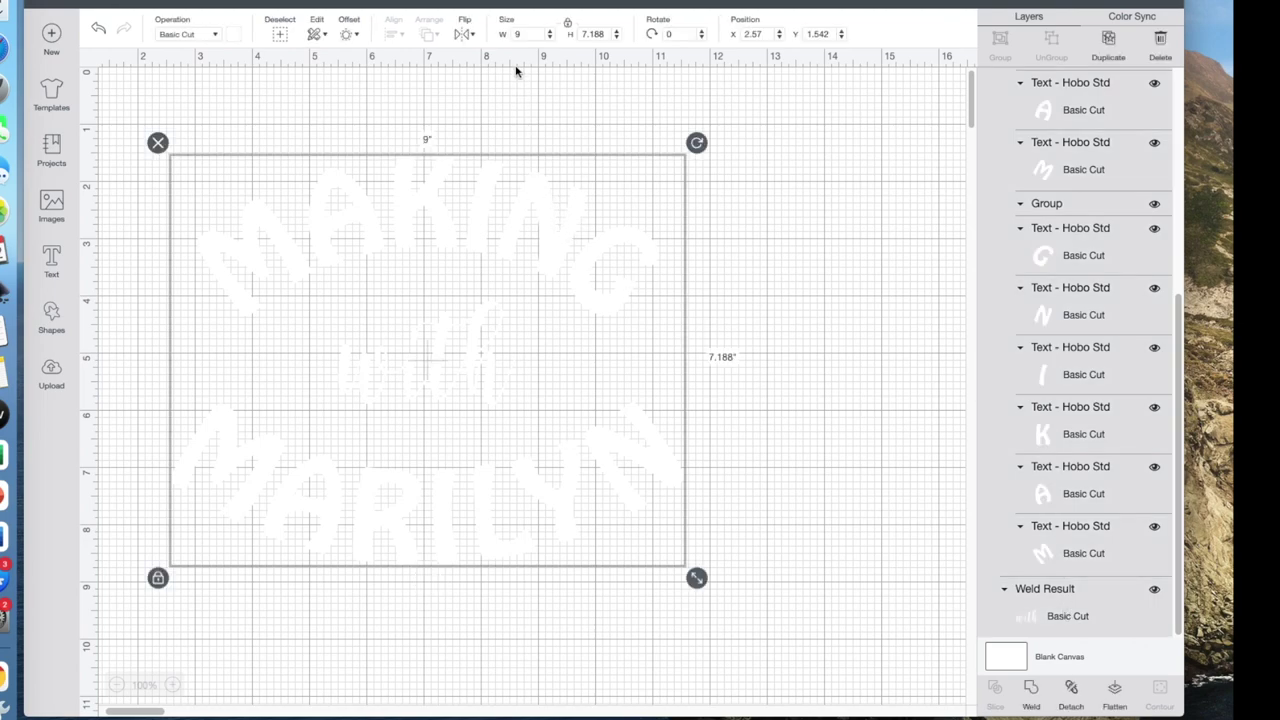
{"action": "left_click", "coordinate": [468, 37]}
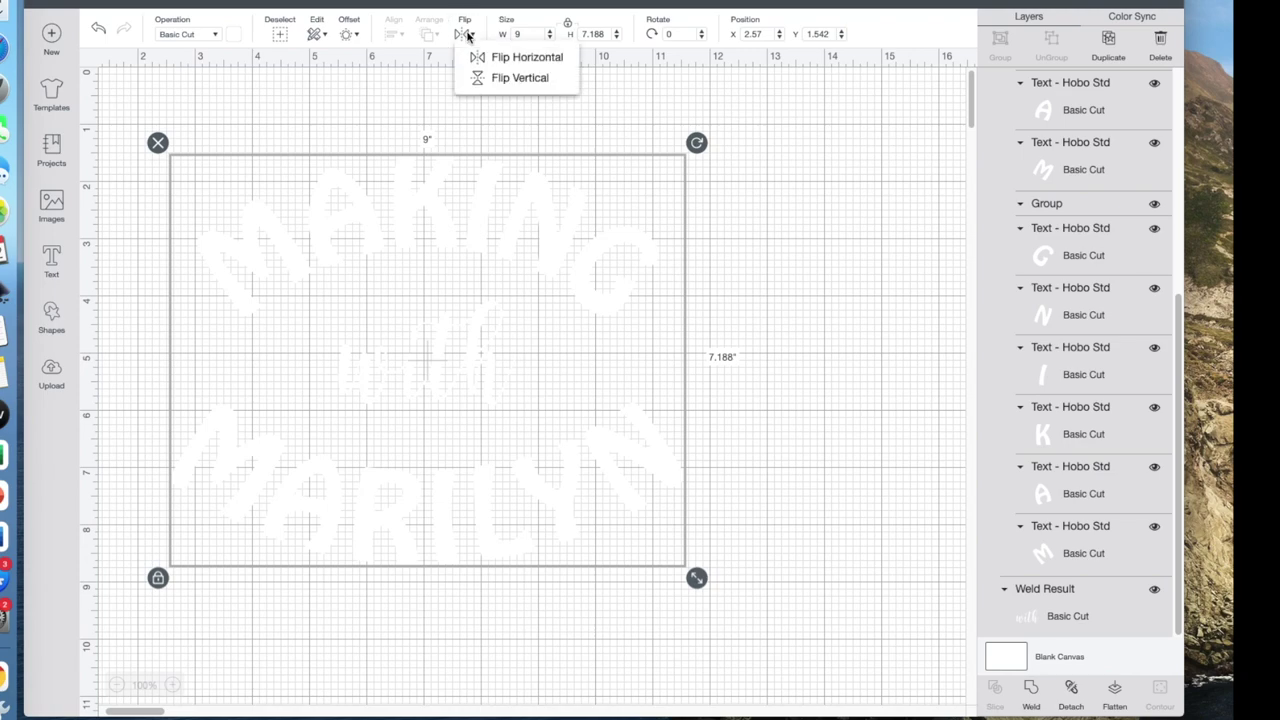
{"action": "left_click", "coordinate": [510, 58]}
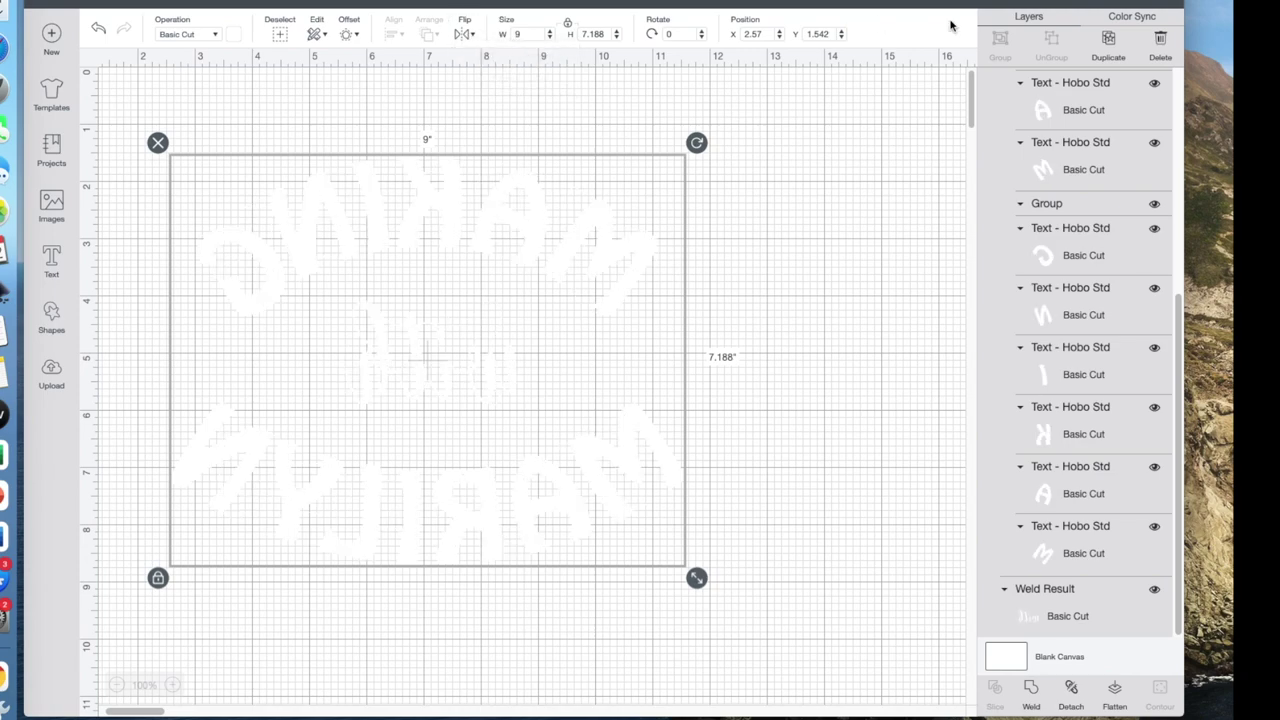
Send the flipped design to the cutting mat and switch its Mirror option on and back off
{"action": "left_click", "coordinate": [1111, 5]}
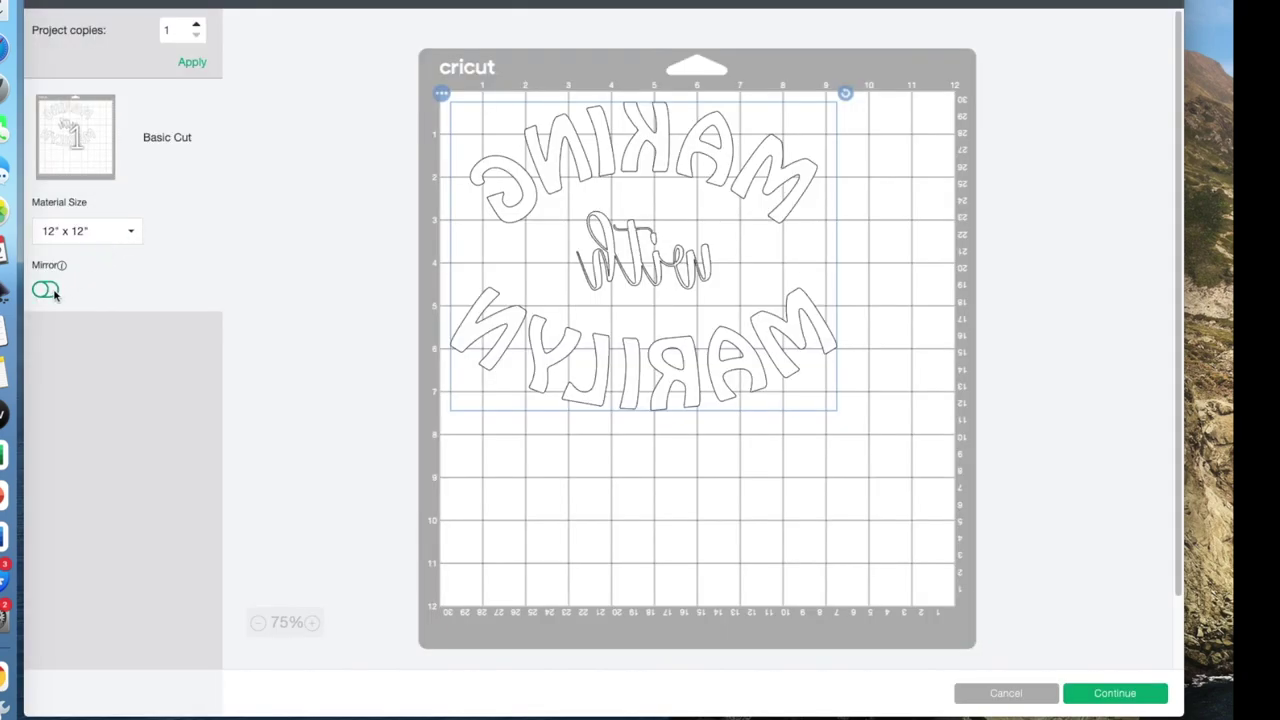
{"action": "left_click", "coordinate": [47, 290]}
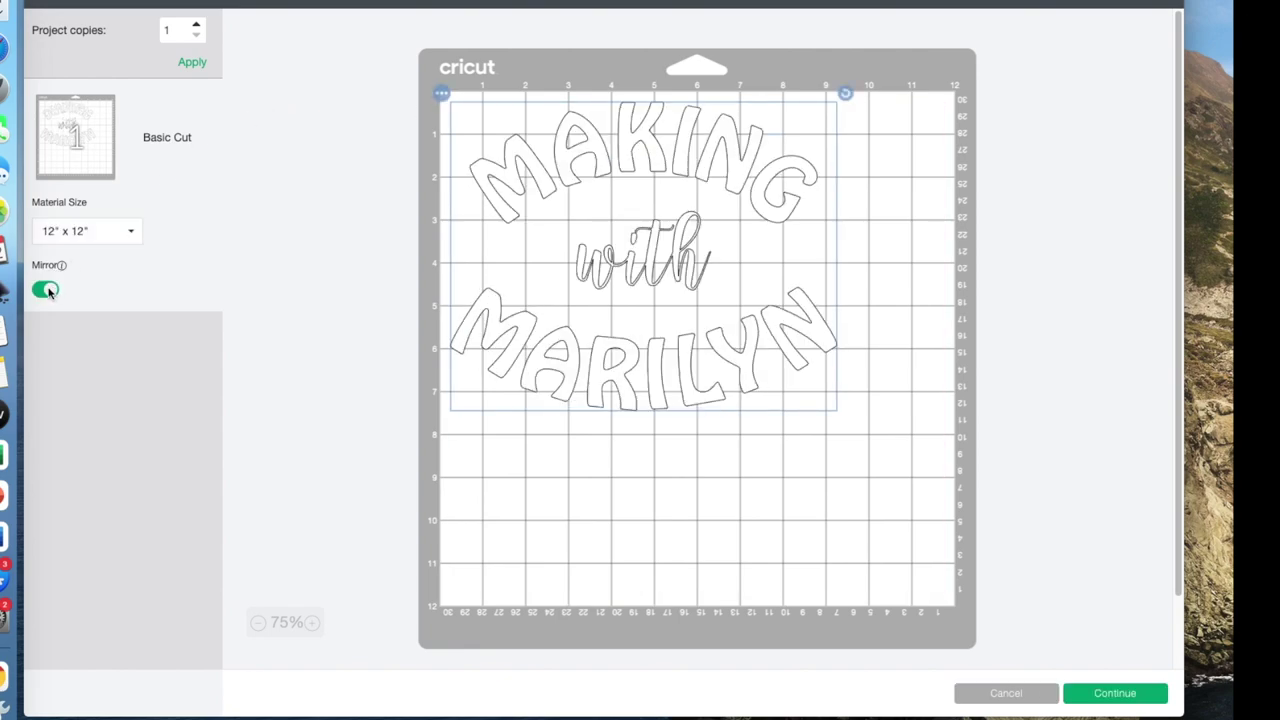
{"action": "left_click", "coordinate": [42, 290]}
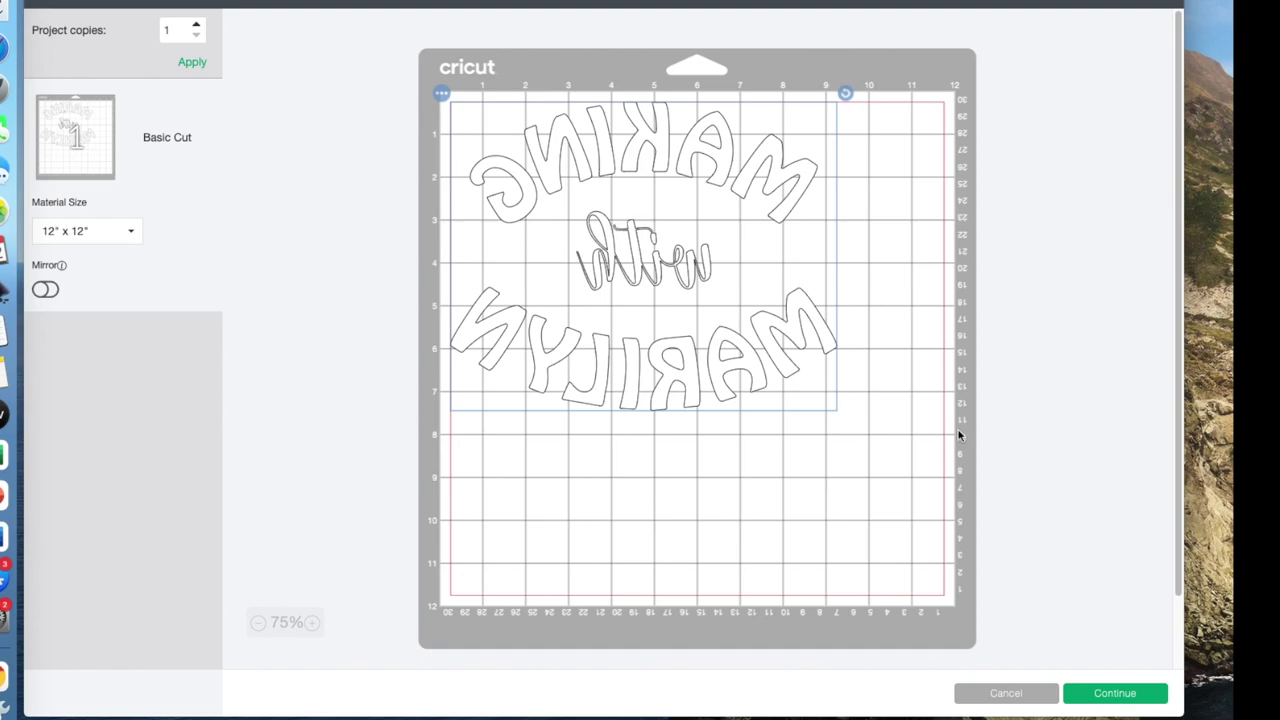
Continue to the cut setup and set the base material to Everyday Iron-On
{"action": "left_click", "coordinate": [1134, 695]}
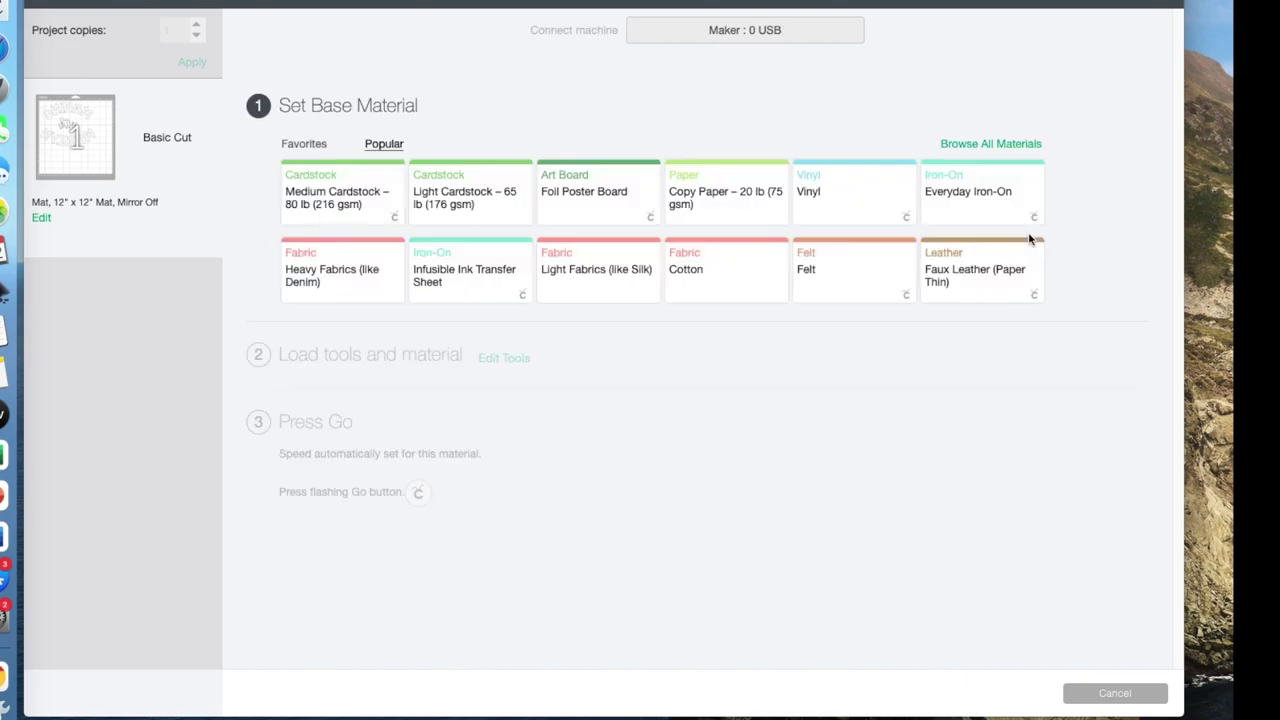
{"action": "left_click", "coordinate": [975, 197]}
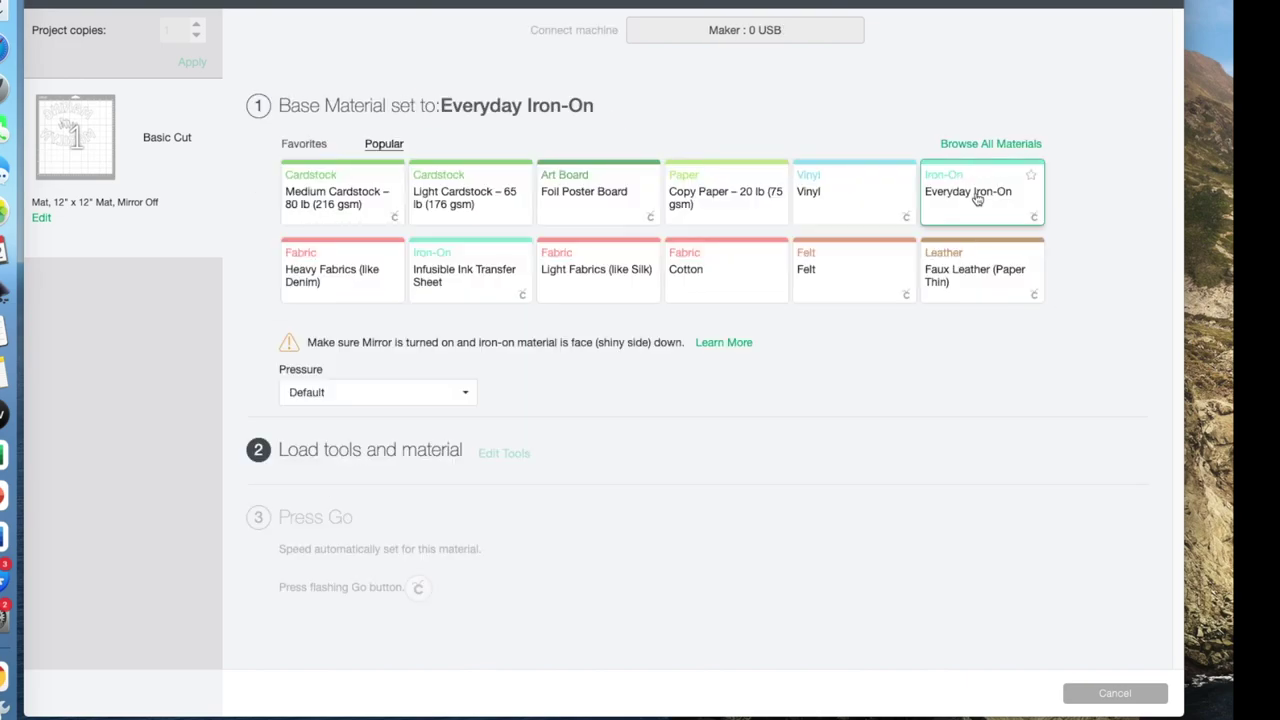